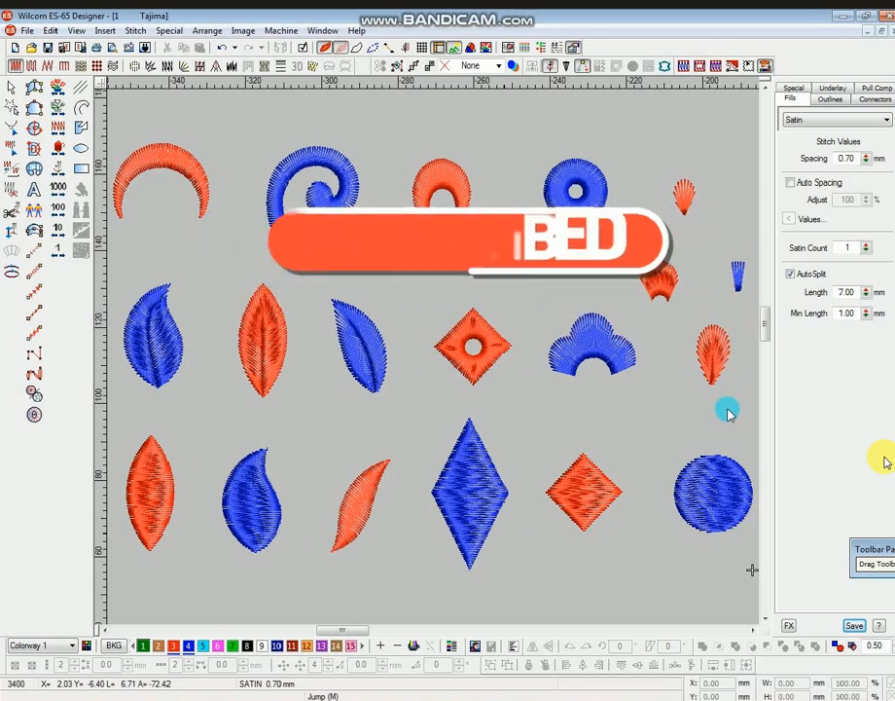
# Duplicate the long green satin bar about 15 mm above the original, below the leaf and diamond shapes
pyautogui.scroll(-5, 728, 412)
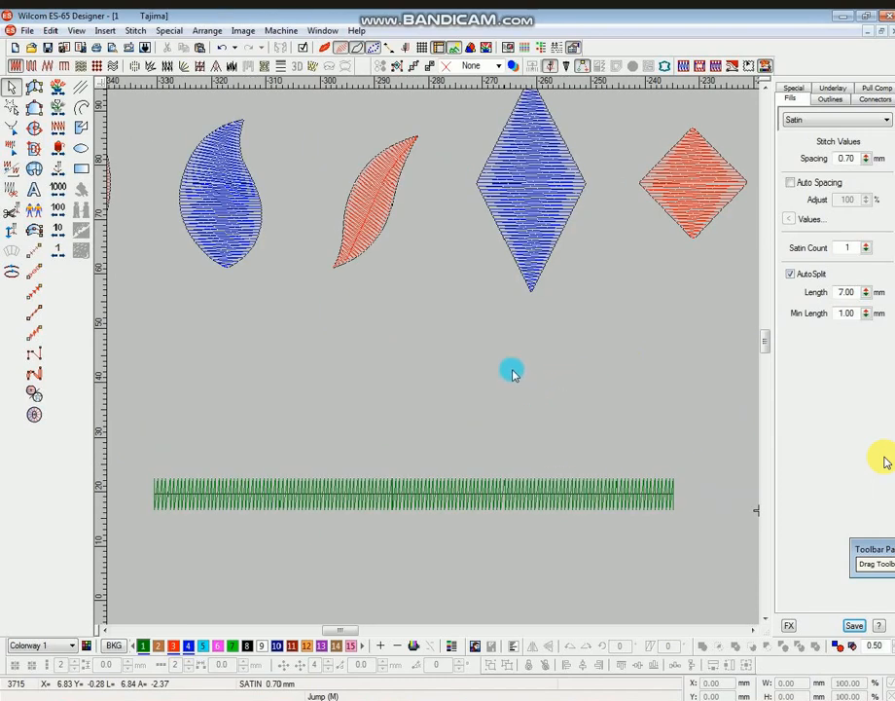
pyautogui.click(463, 503)
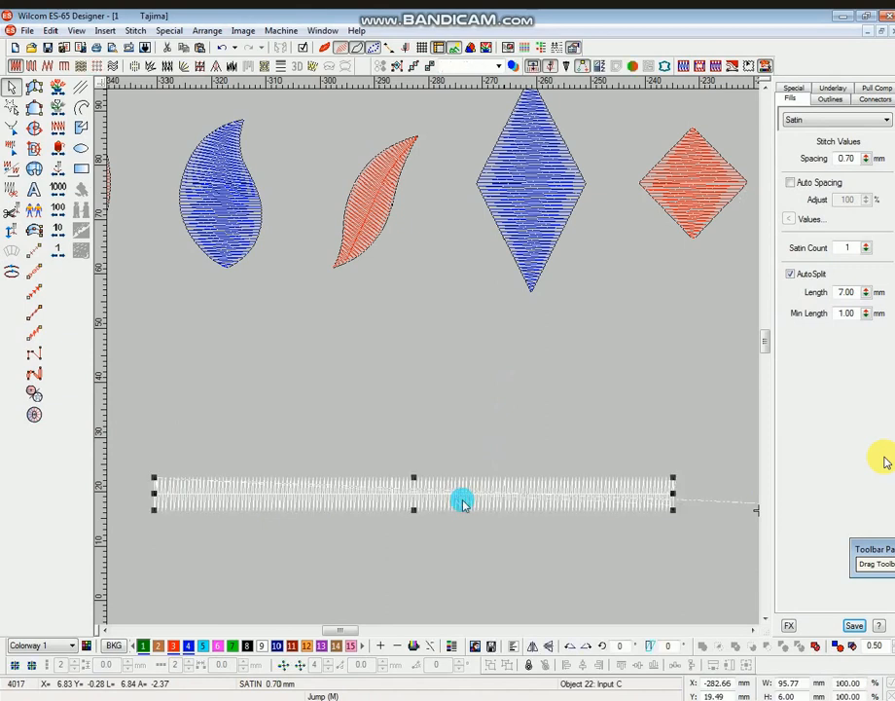
pyautogui.moveTo(463, 504); pyautogui.dragTo(457, 423)
pyautogui.scroll(-1, 496, 453)
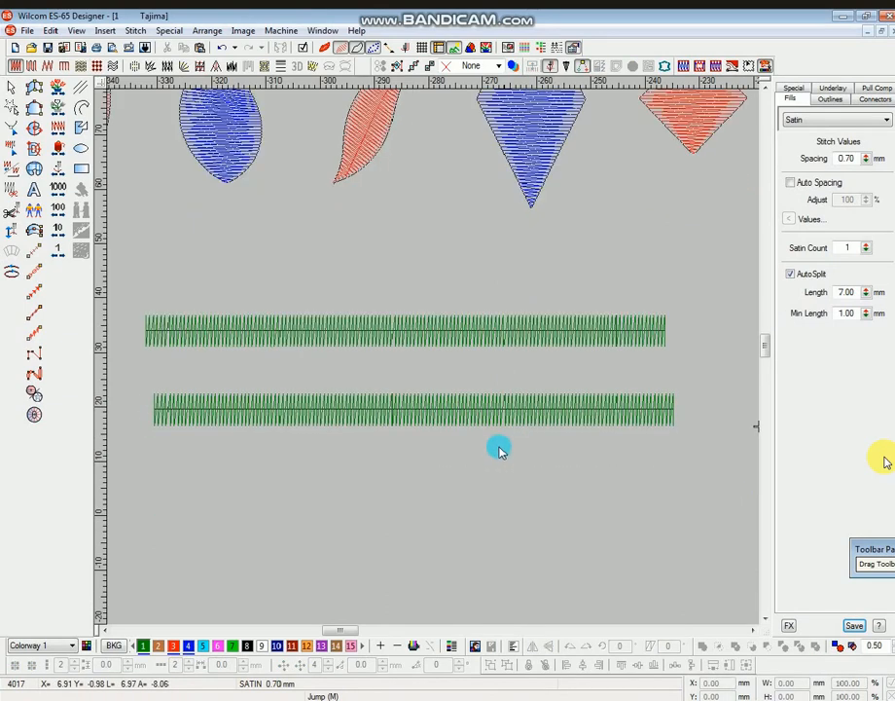
# Compare the two green satin bars up close in TrueView and in plain stitch view
pyautogui.scroll(-1, 430, 355)
pyautogui.scroll(2, 401, 348)
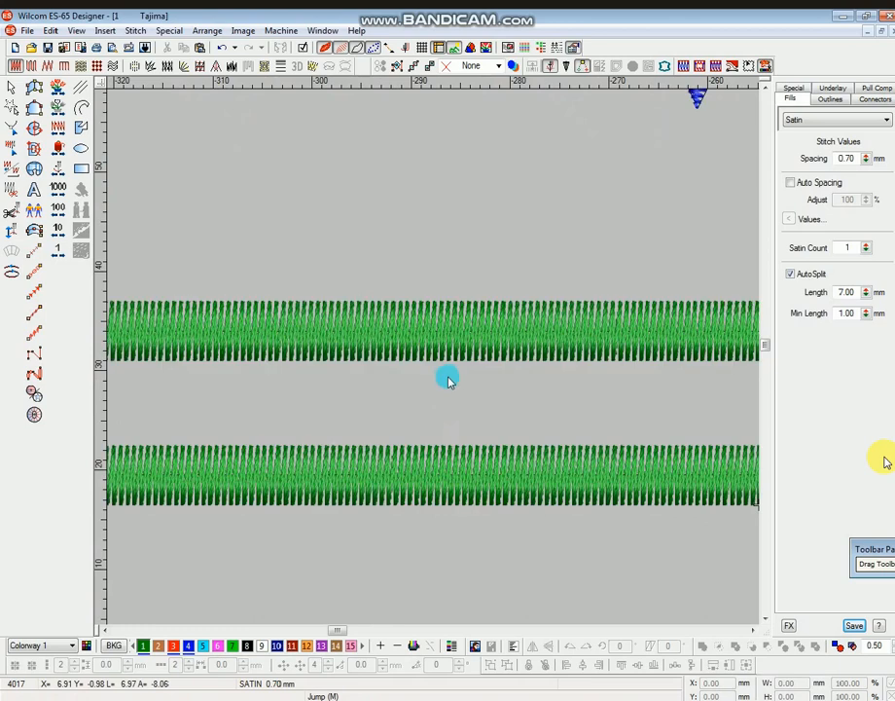
pyautogui.scroll(-1, 446, 376)
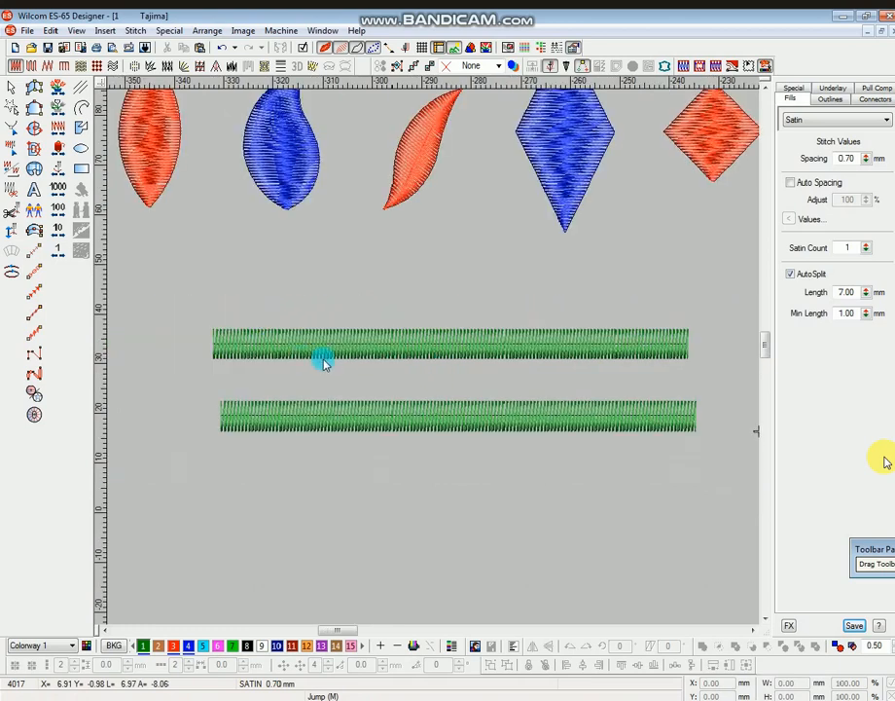
pyautogui.scroll(2, 370, 358)
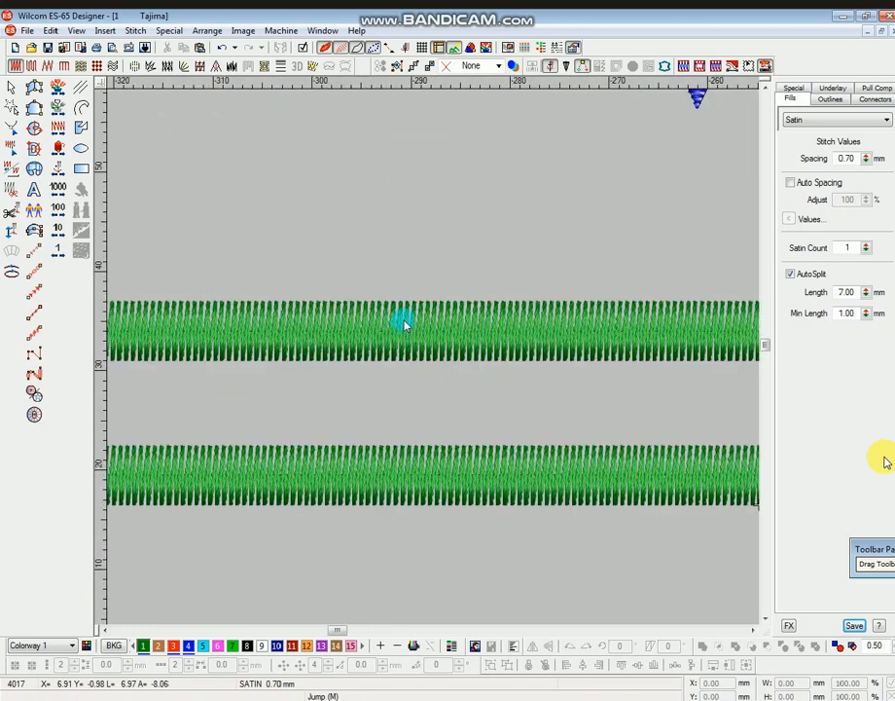
pyautogui.press('t')
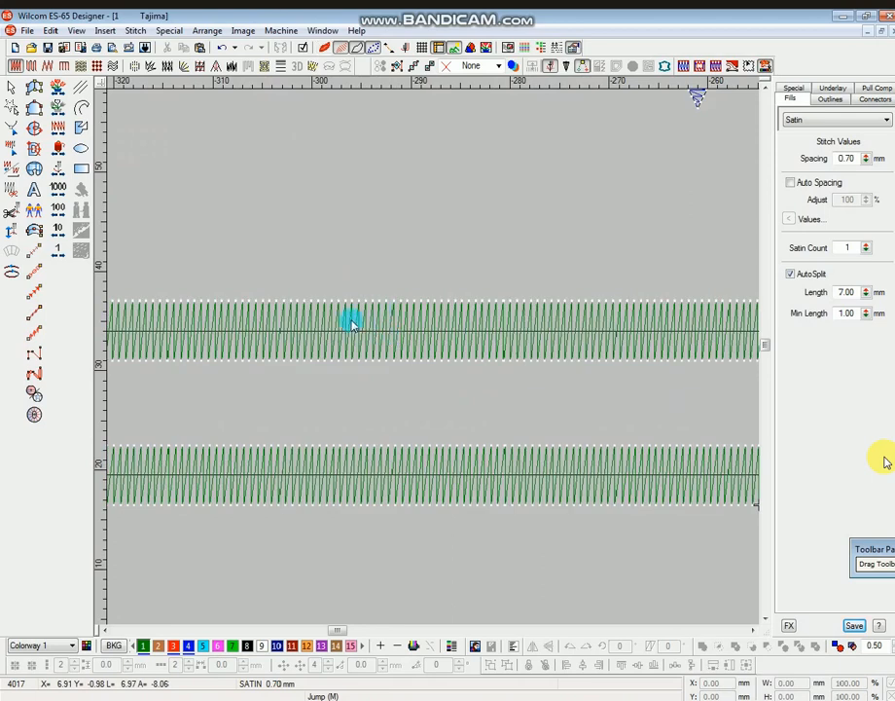
pyautogui.scroll(-1, 351, 324)
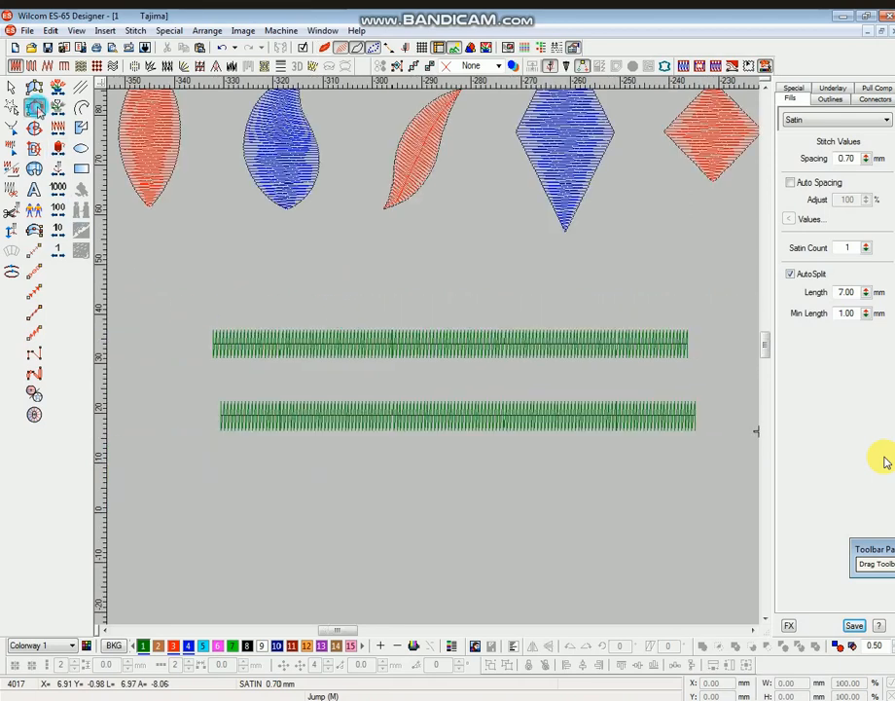
# Digitize an Input A satin column over the upper green bar, with side 1 along its lower edge and side 2 along its upper edge
pyautogui.click(35, 108)
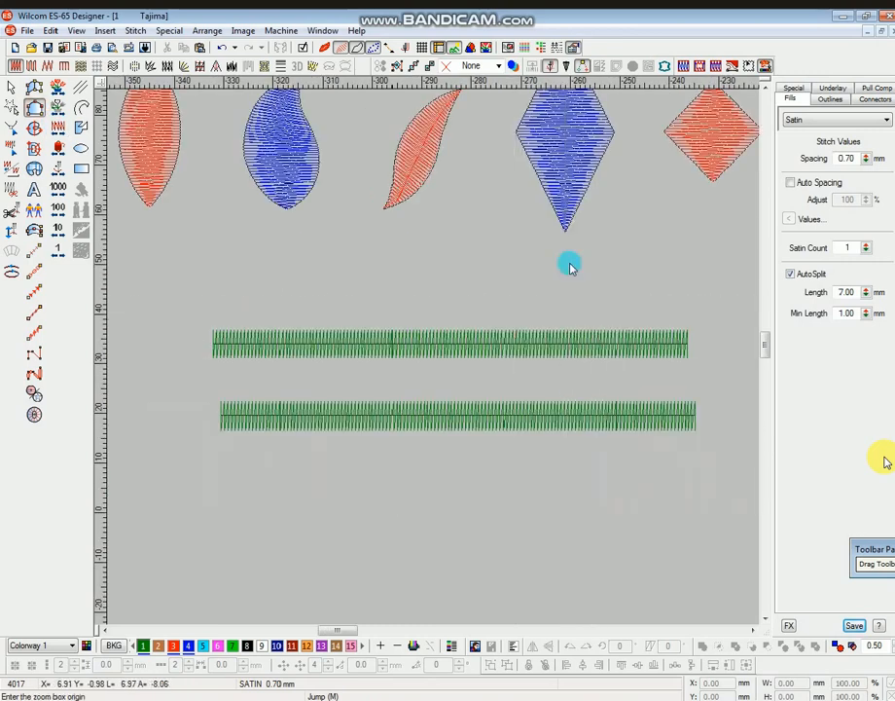
pyautogui.moveTo(570, 265); pyautogui.dragTo(629, 399)
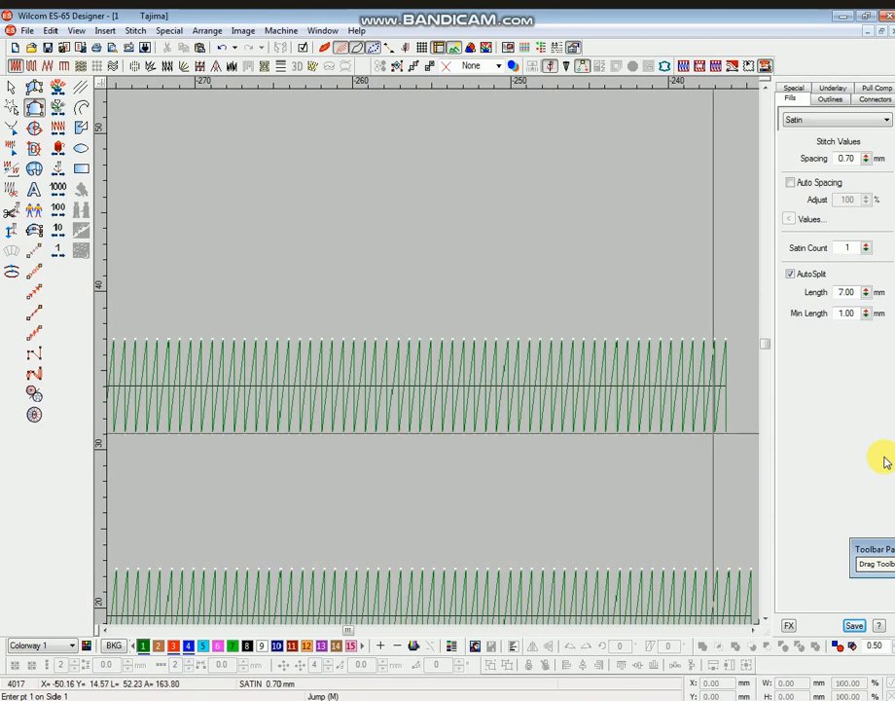
pyautogui.click(729, 433)
pyautogui.hotkey('shift', 'z')
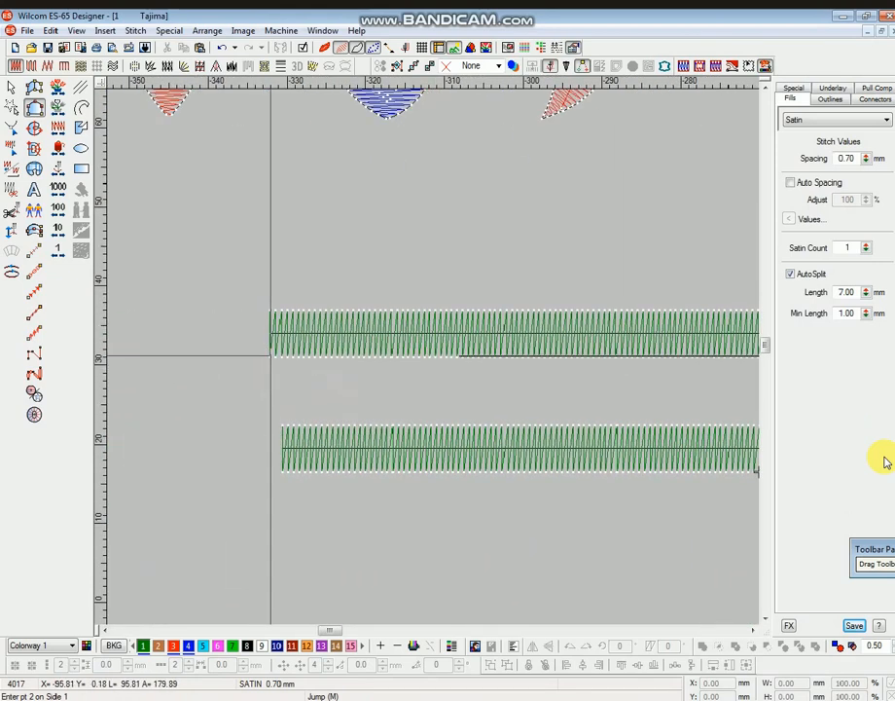
pyautogui.click(271, 355)
pyautogui.press('Return')
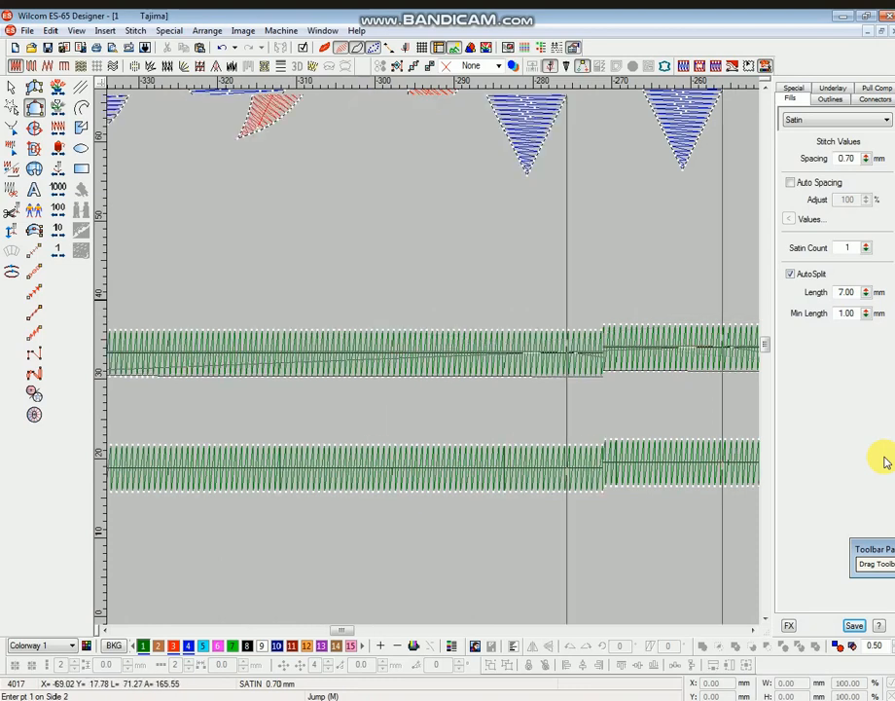
pyautogui.click(576, 335)
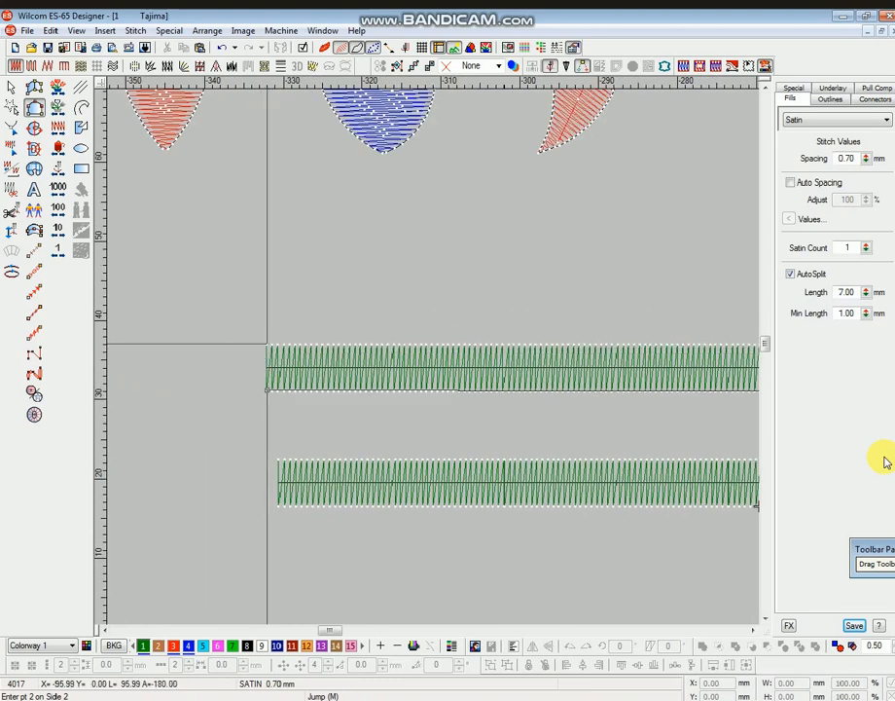
pyautogui.press('Return')
pyautogui.press('Escape')
# Move the Input C bar about 12 mm above the new Input A column and recolour it with palette colour 2
pyautogui.click(520, 374)
pyautogui.moveTo(520, 374); pyautogui.dragTo(518, 274)
pyautogui.press('t')
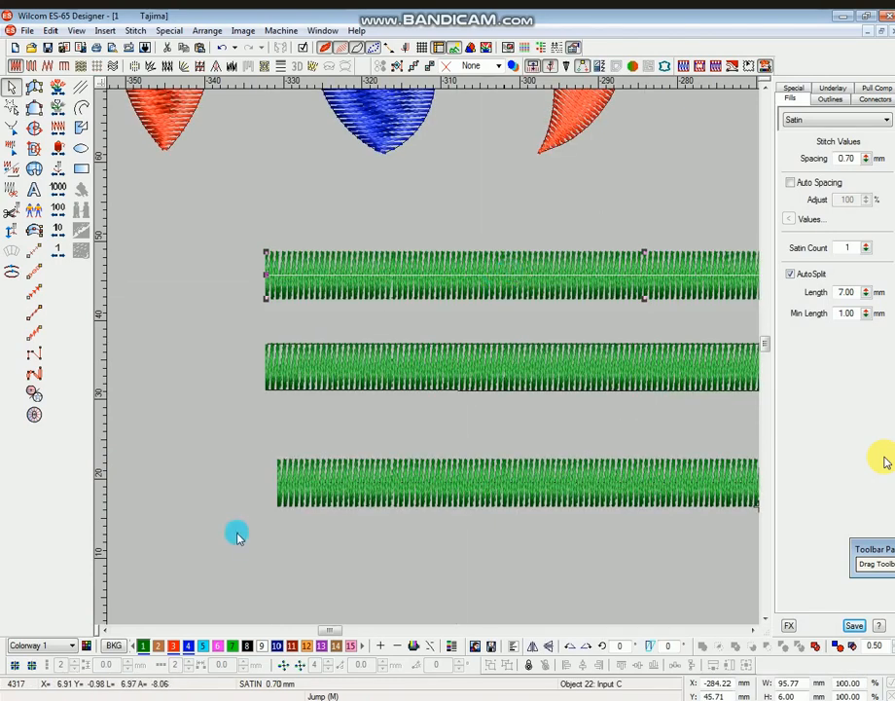
pyautogui.click(158, 645)
pyautogui.press('Escape')
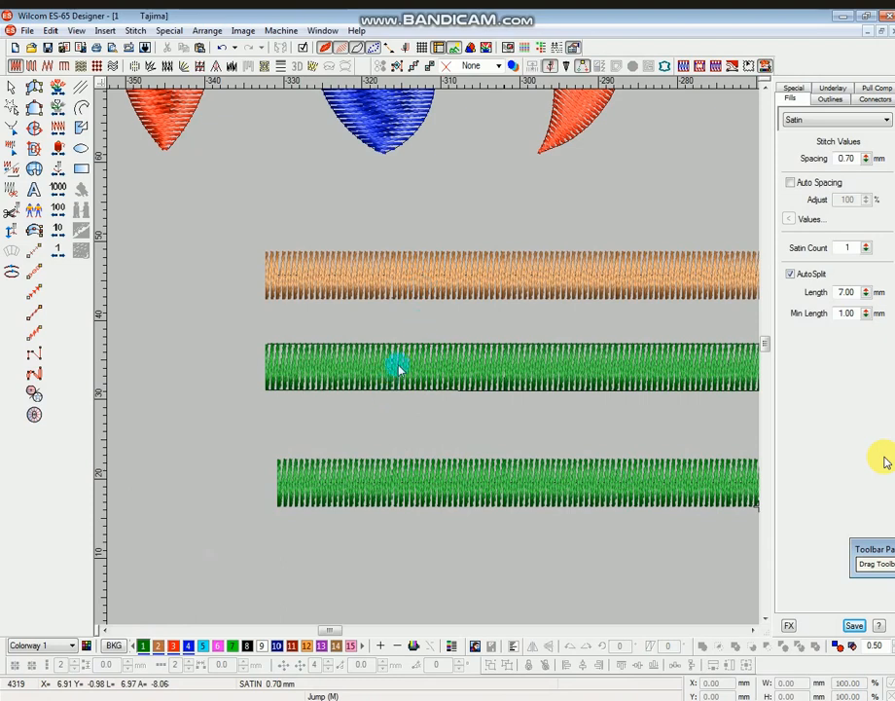
# Replace the lowest green bar with a red Input A satin column about 96 by 6.5 mm, with its stitches running lengthwise
pyautogui.press('z')
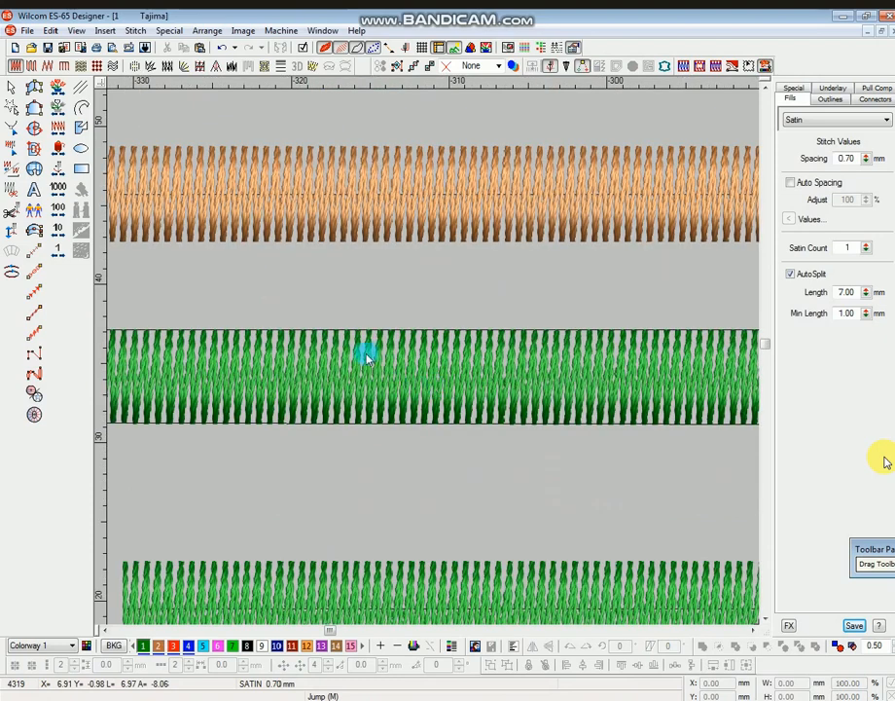
pyautogui.hotkey('shift', 'z')
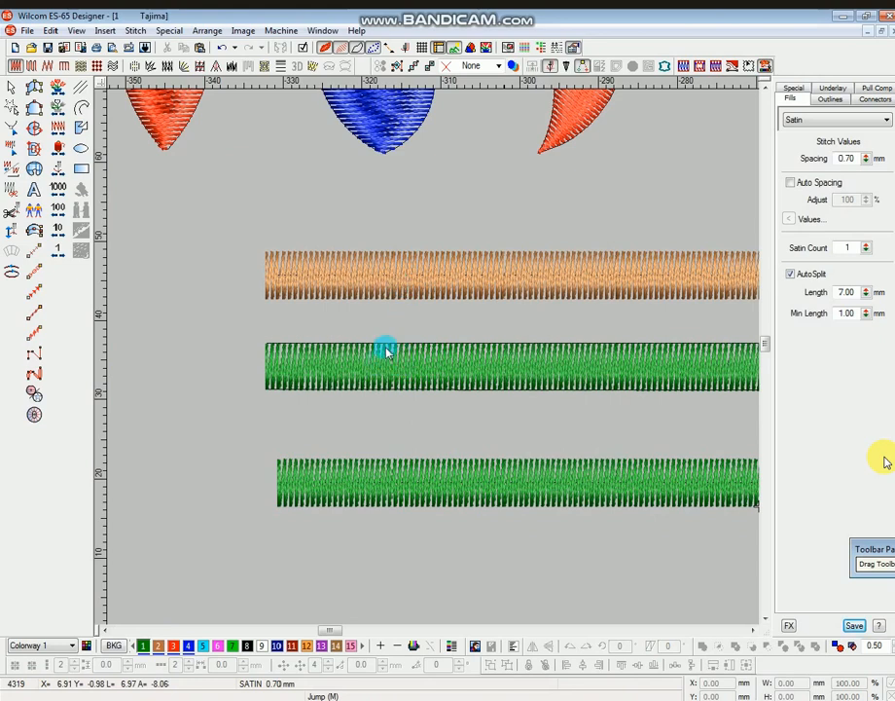
pyautogui.press('t')
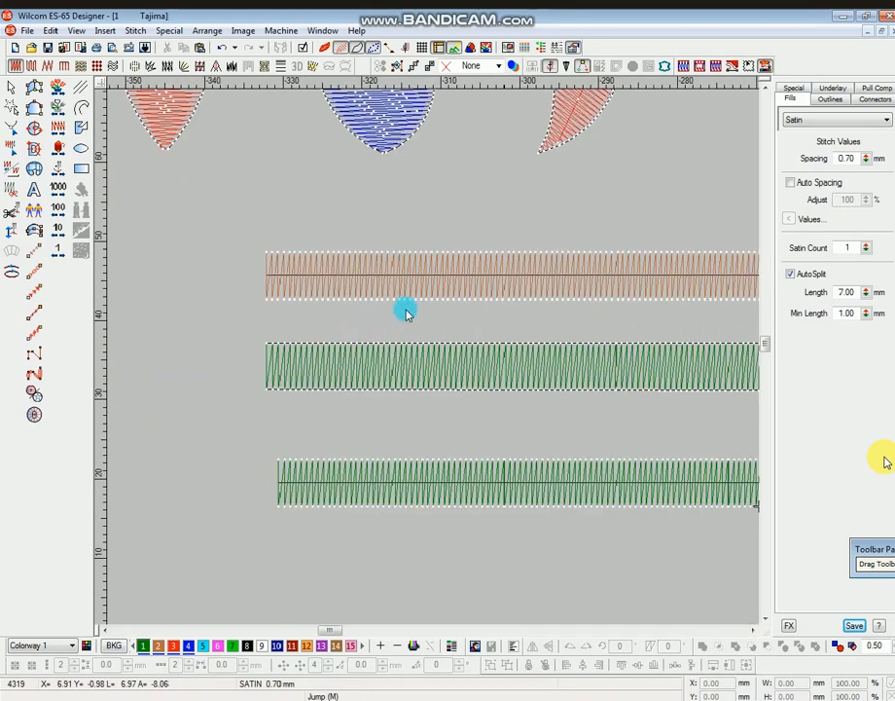
pyautogui.scroll(-2, 431, 406)
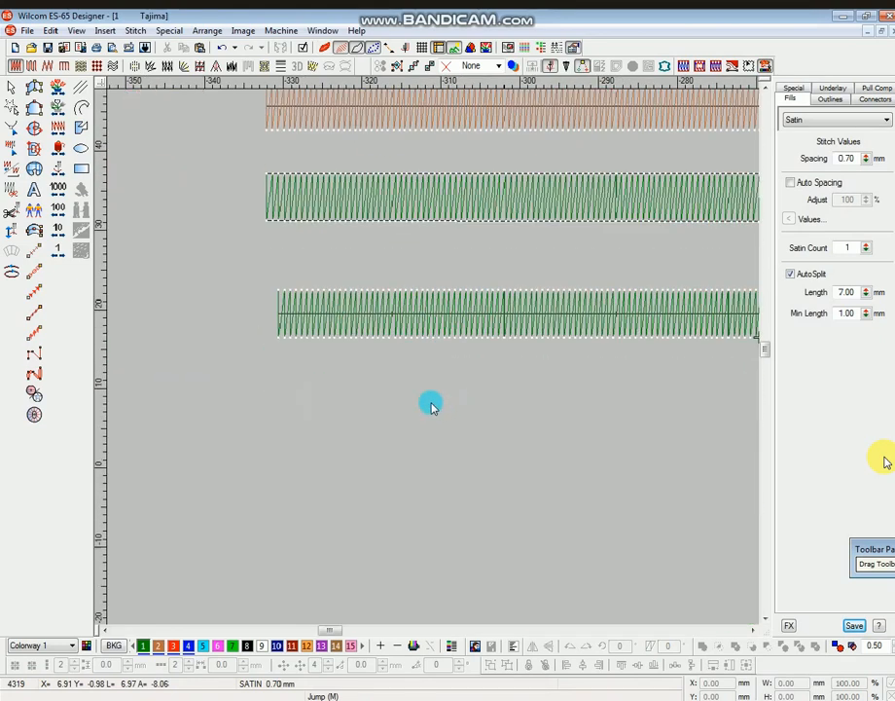
pyautogui.hotkey('shift', 'z')
pyautogui.press('b')
pyautogui.moveTo(650, 258); pyautogui.dragTo(705, 423)
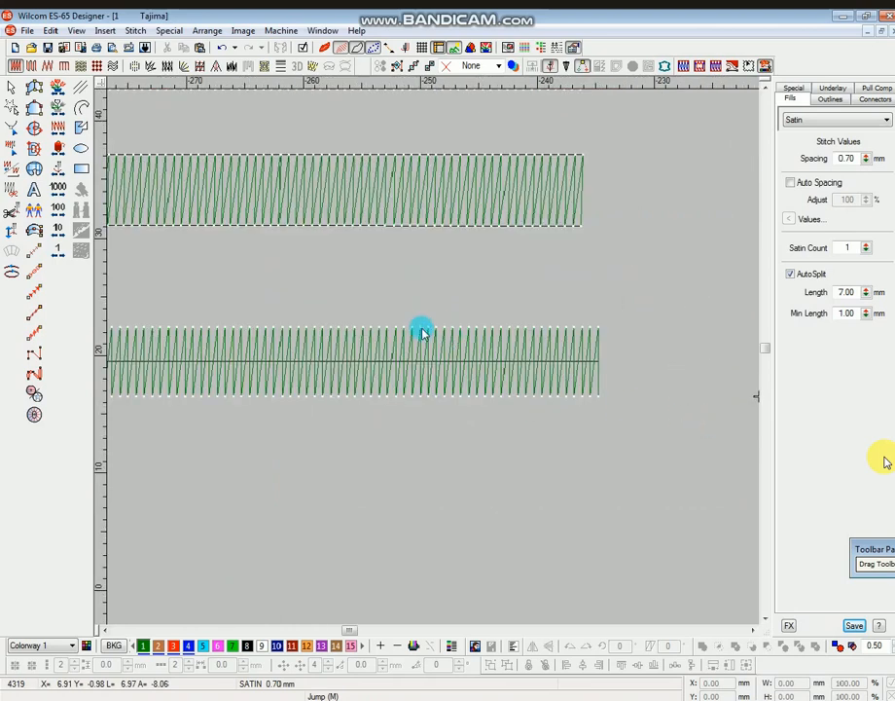
pyautogui.click(35, 112)
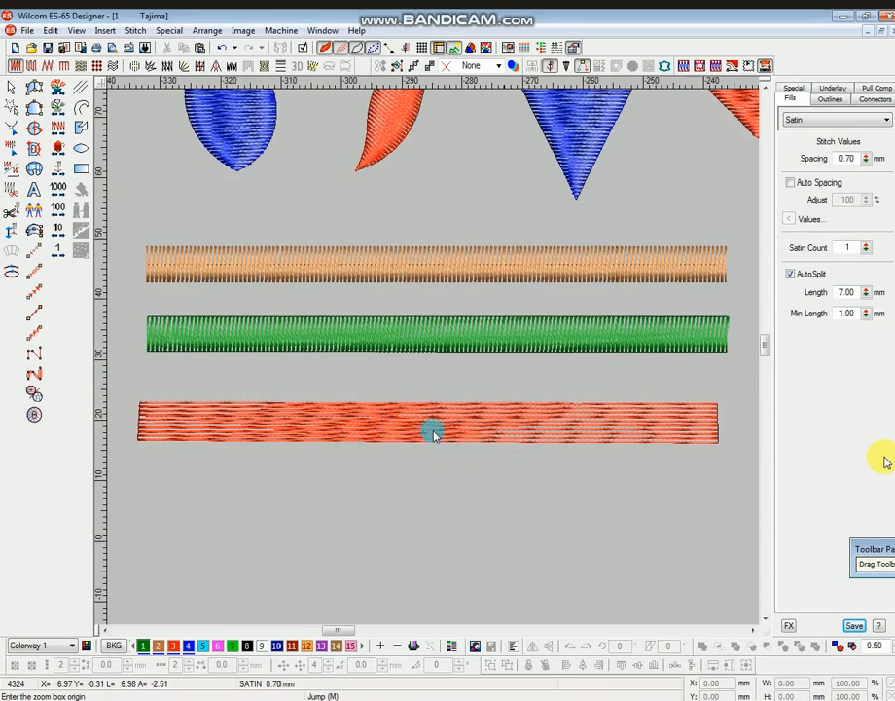
pyautogui.press('t')
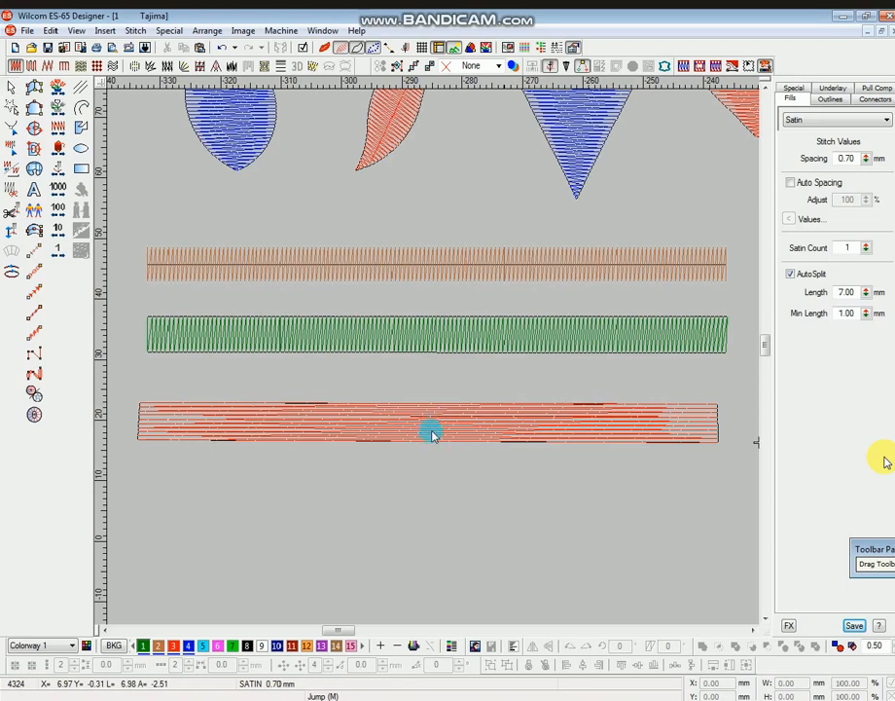
pyautogui.click(431, 434)
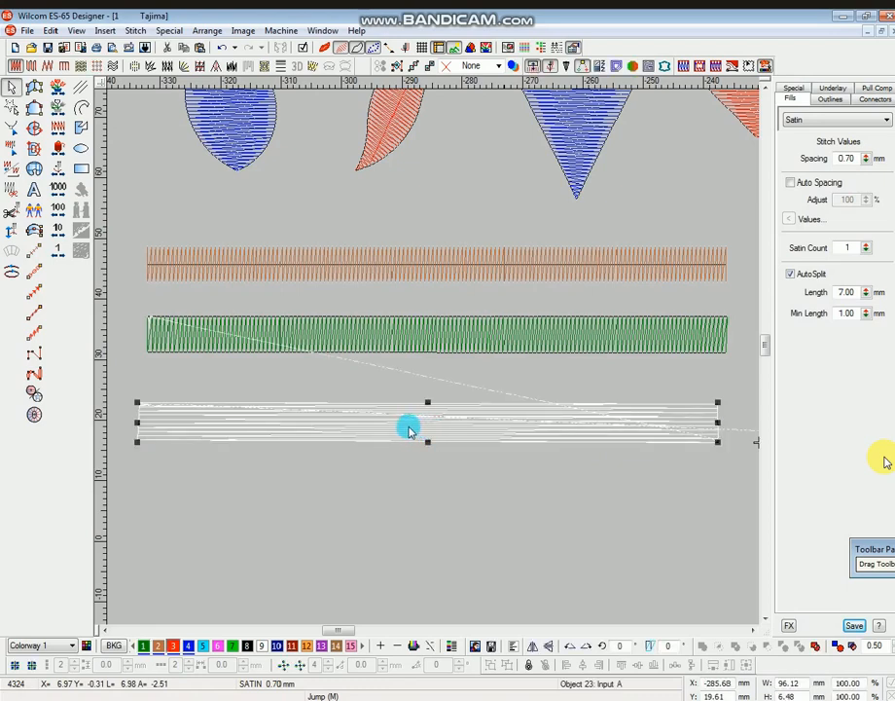
pyautogui.press('Escape')
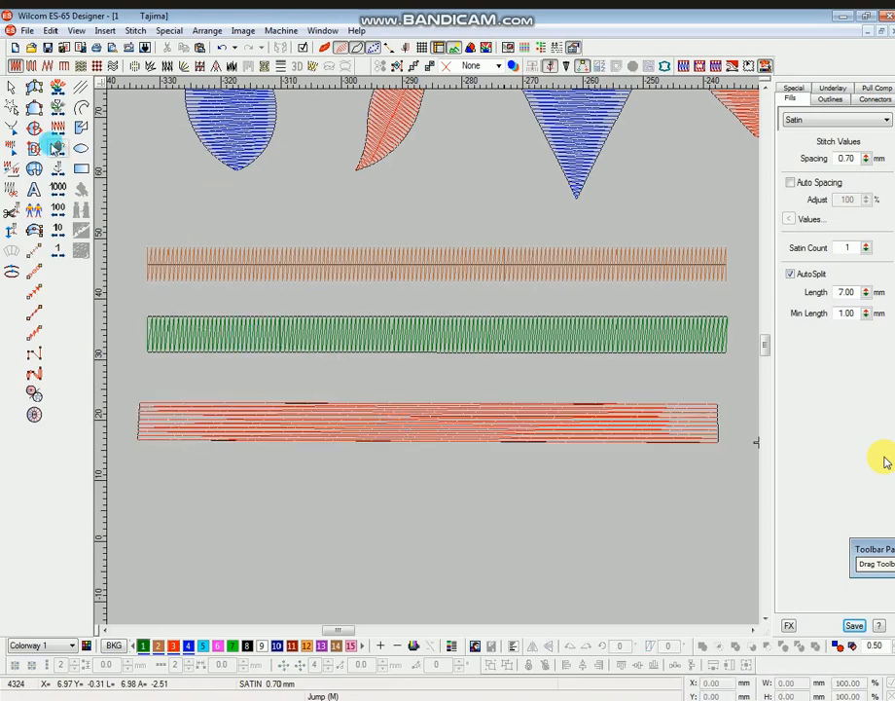
# Digitize another Input A column over the red bar, with side 1 on its right end and side 2 on its left end
pyautogui.click(35, 110)
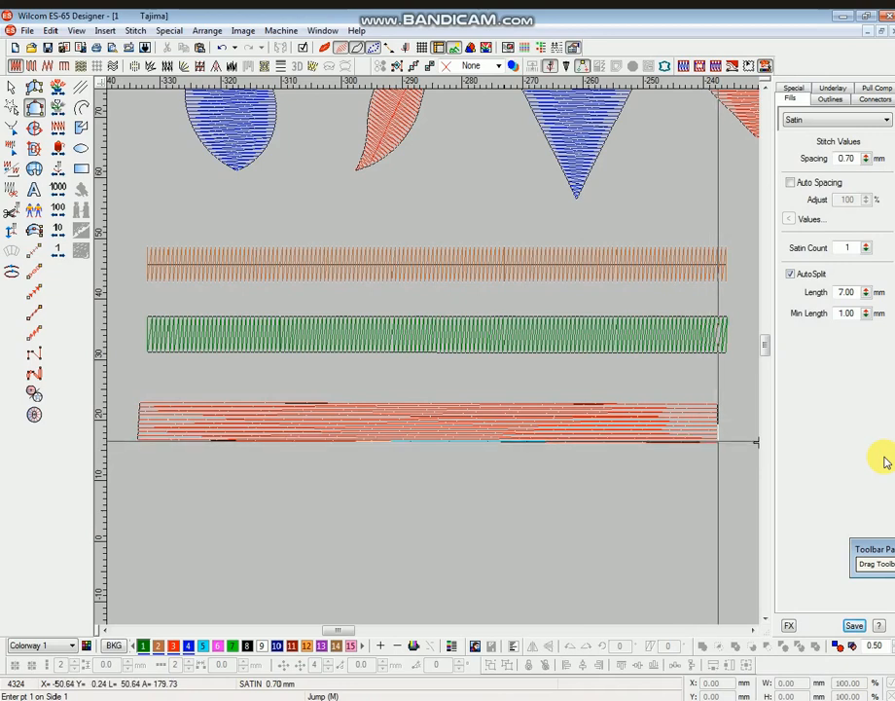
pyautogui.click(718, 443)
pyautogui.click(718, 403)
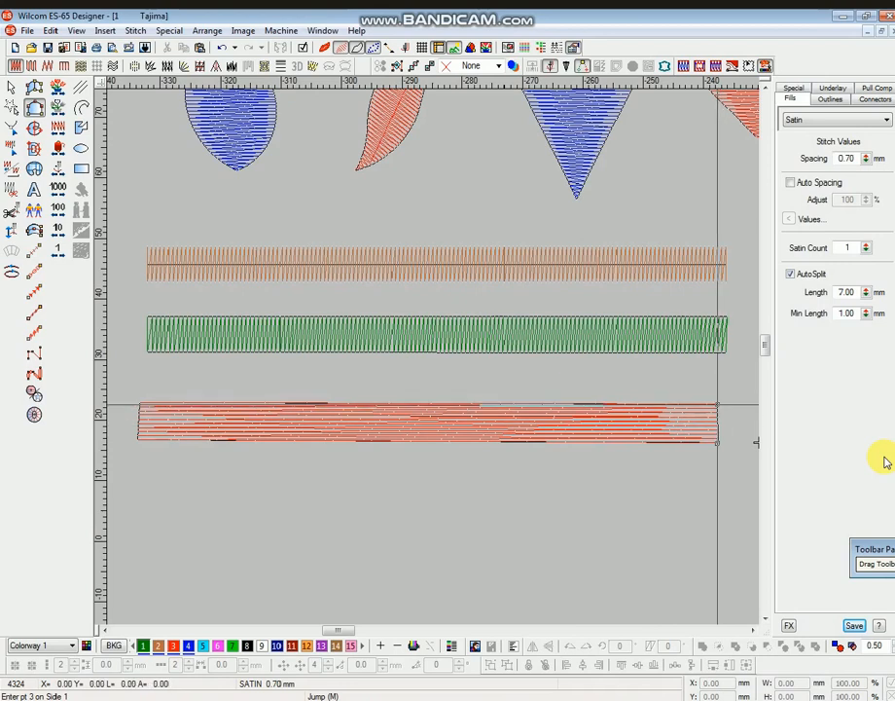
pyautogui.press('Return')
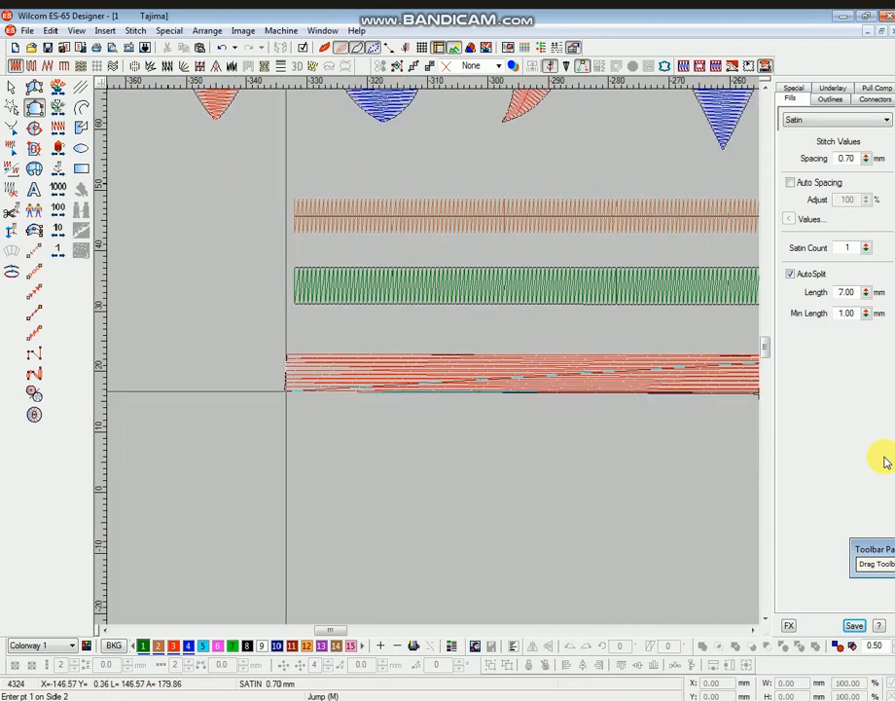
pyautogui.click(286, 389)
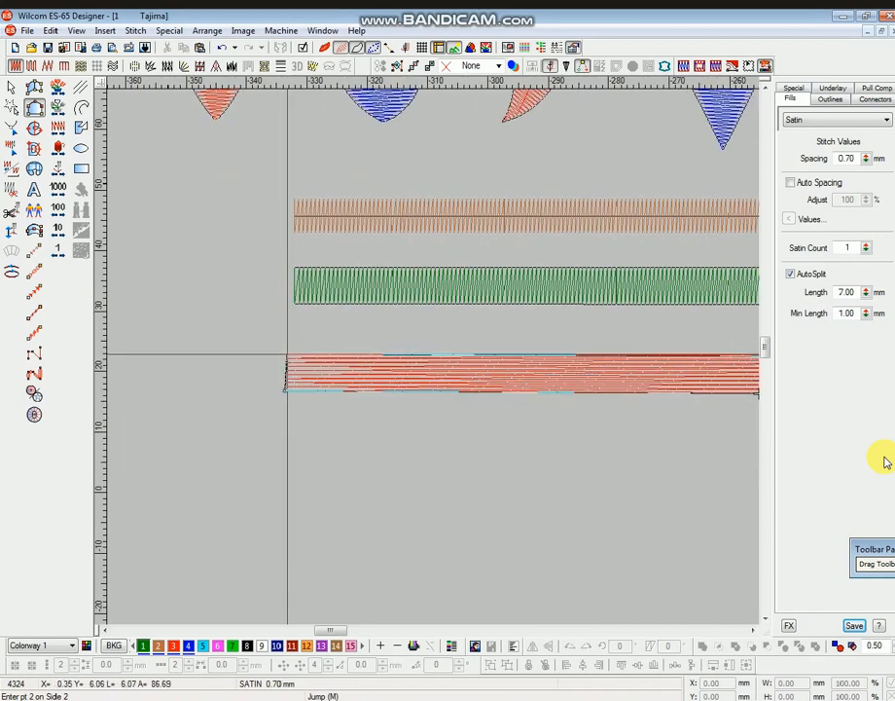
pyautogui.click(287, 357)
pyautogui.press('Return')
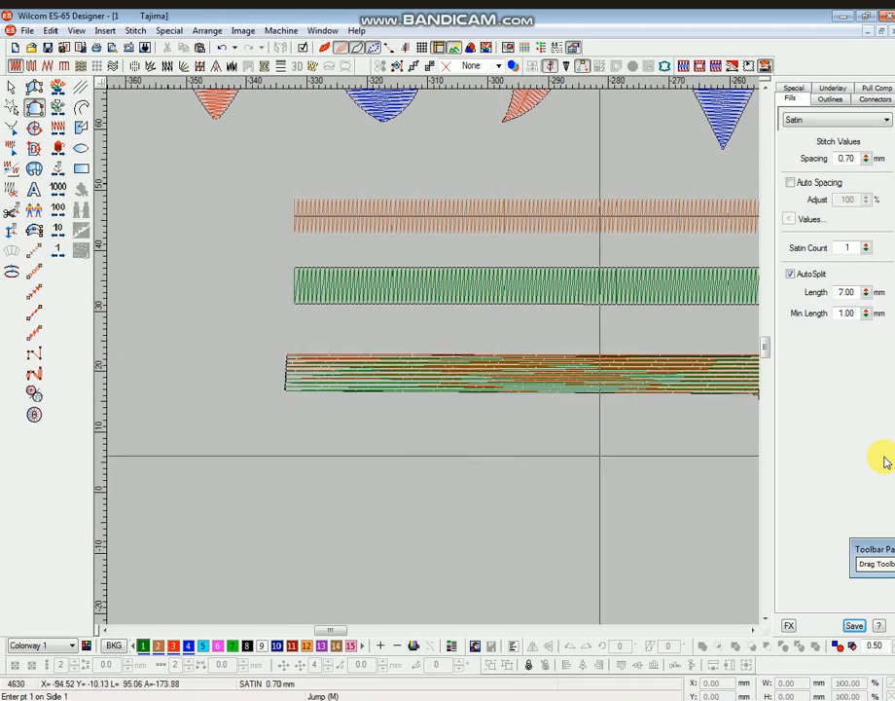
pyautogui.press('Escape')
# Move the new lengthwise column about 18 mm below the red bar and recolour it with palette colour 4, blue
pyautogui.moveTo(582, 395); pyautogui.dragTo(570, 502)
pyautogui.click(212, 646)
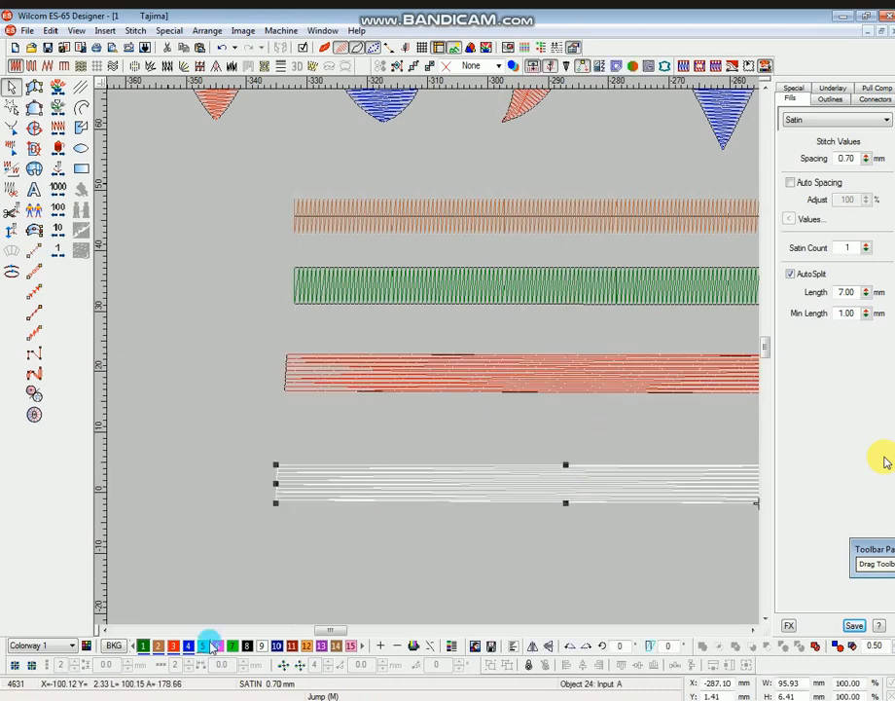
pyautogui.press('Escape')
pyautogui.hotkey('shift', 'z')
pyautogui.press('b')
pyautogui.moveTo(513, 307); pyautogui.dragTo(543, 528)
pyautogui.click(413, 359)
pyautogui.click(189, 646)
pyautogui.press('Escape')
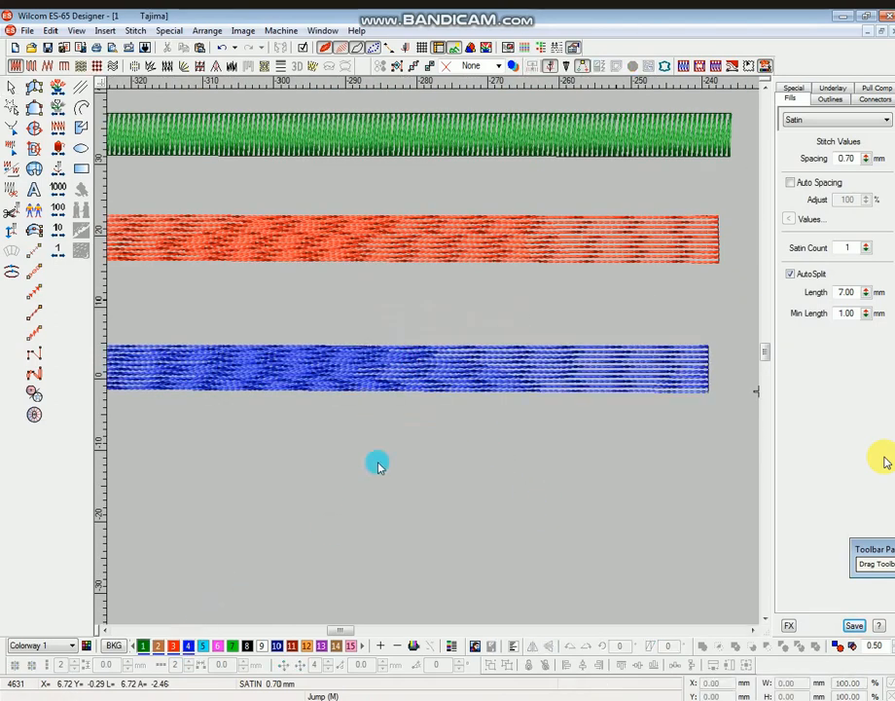
# Compare the stitch direction of the orange, green, red and blue bars up close in TrueView
pyautogui.hotkey('shift', 'z')
pyautogui.press('b')
pyautogui.moveTo(392, 205); pyautogui.dragTo(425, 409)
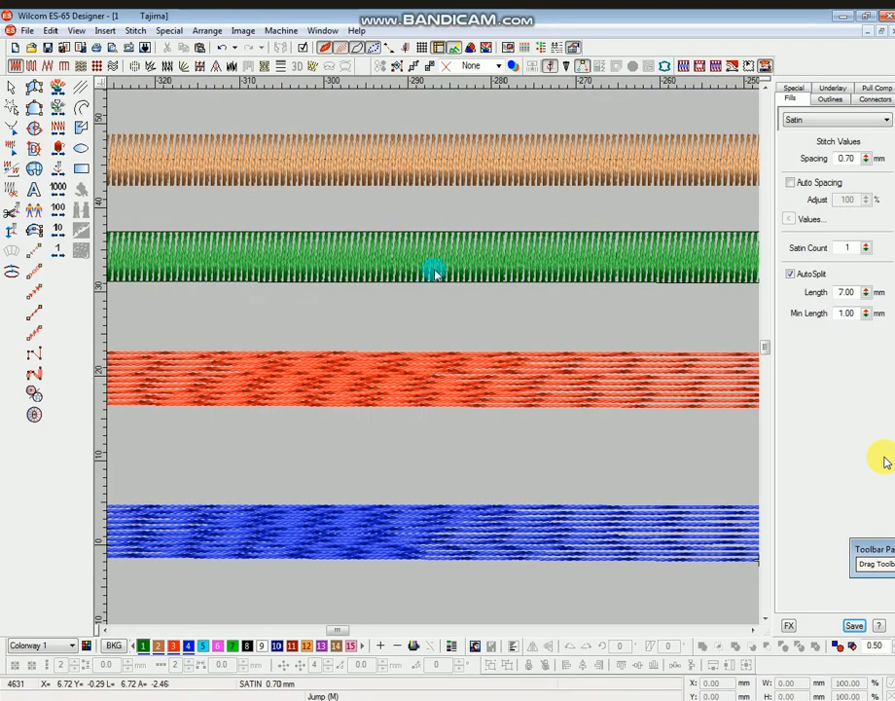
pyautogui.hotkey('shift', 'z')
pyautogui.hotkey('shift', 'z')
pyautogui.scroll(2, 463, 256)
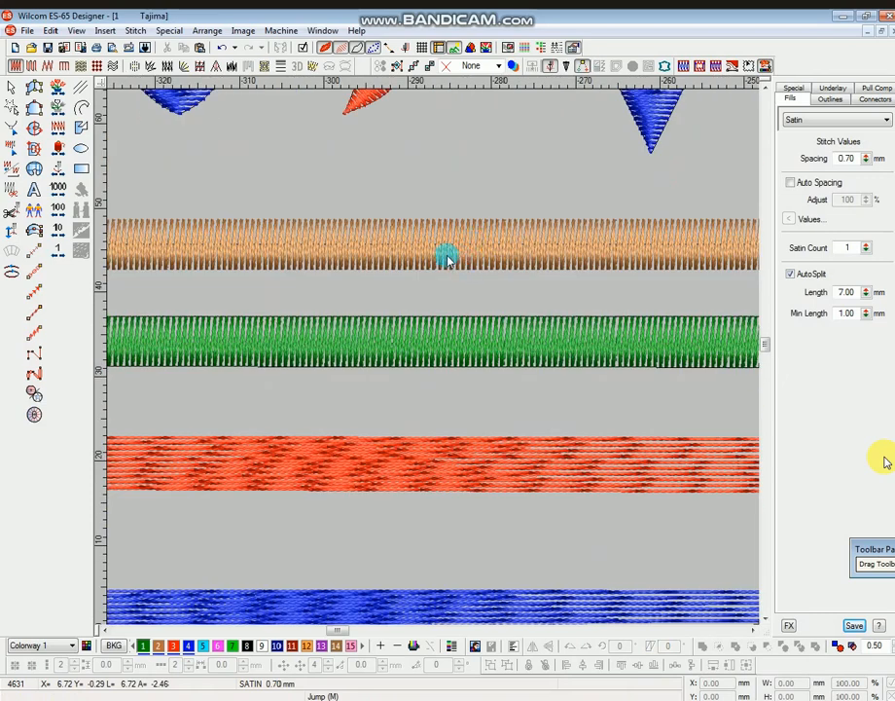
pyautogui.hotkey('shift', 'z')
pyautogui.hotkey('shift', 'z')
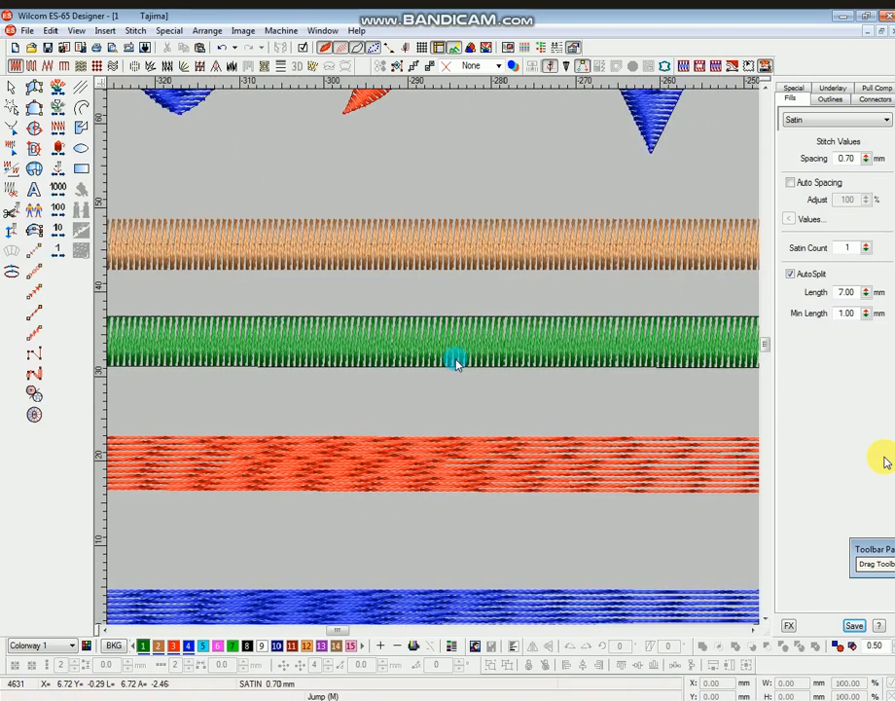
pyautogui.scroll(-2, 457, 360)
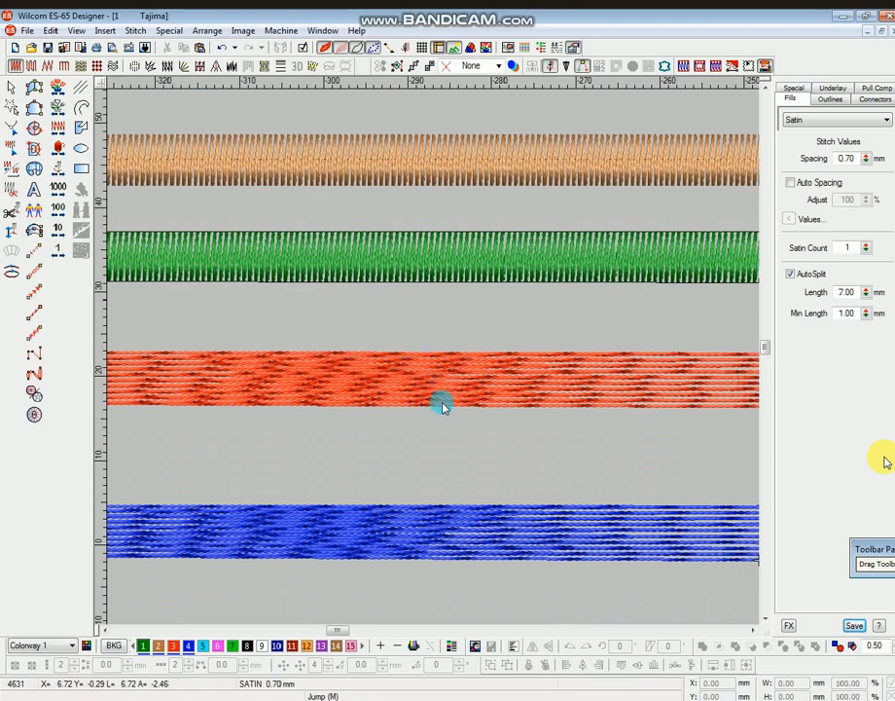
# Examine the leaf, diamond, flower and ring sample shapes above the four bars
pyautogui.hotkey('shift', 'z')
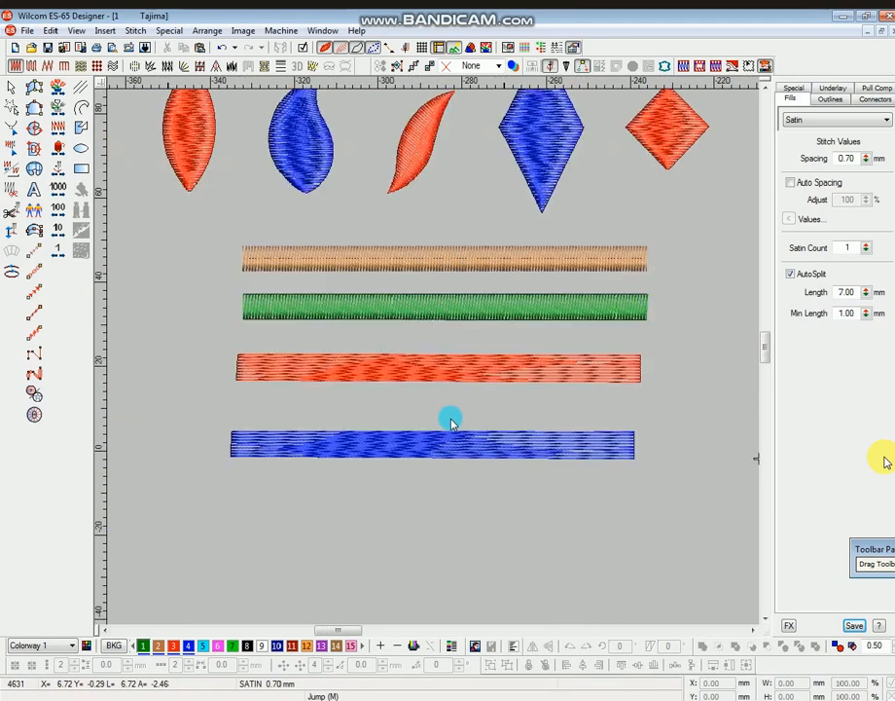
pyautogui.scroll(2, 449, 418)
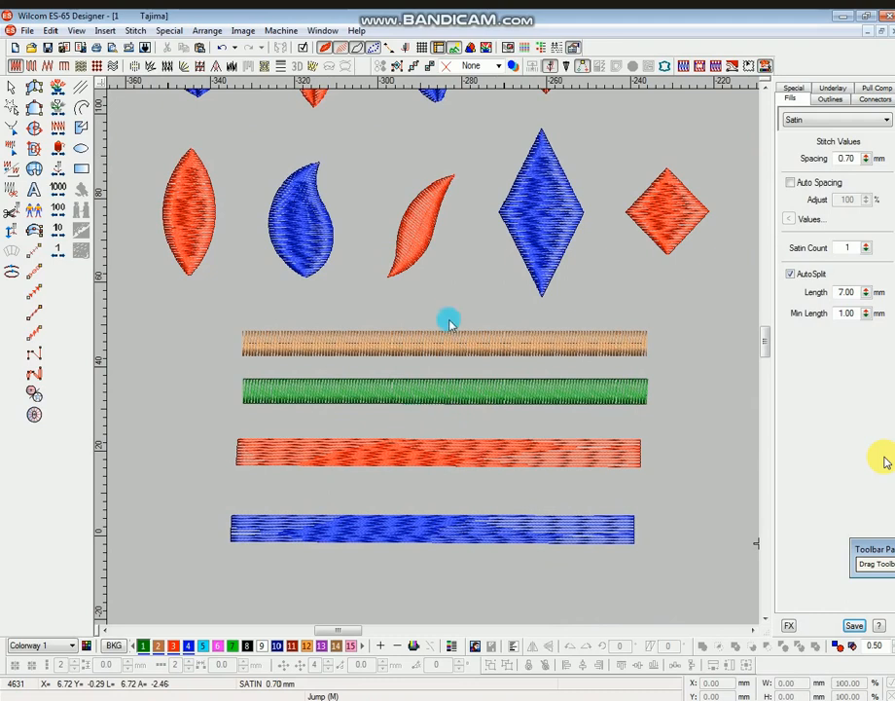
pyautogui.scroll(4, 447, 321)
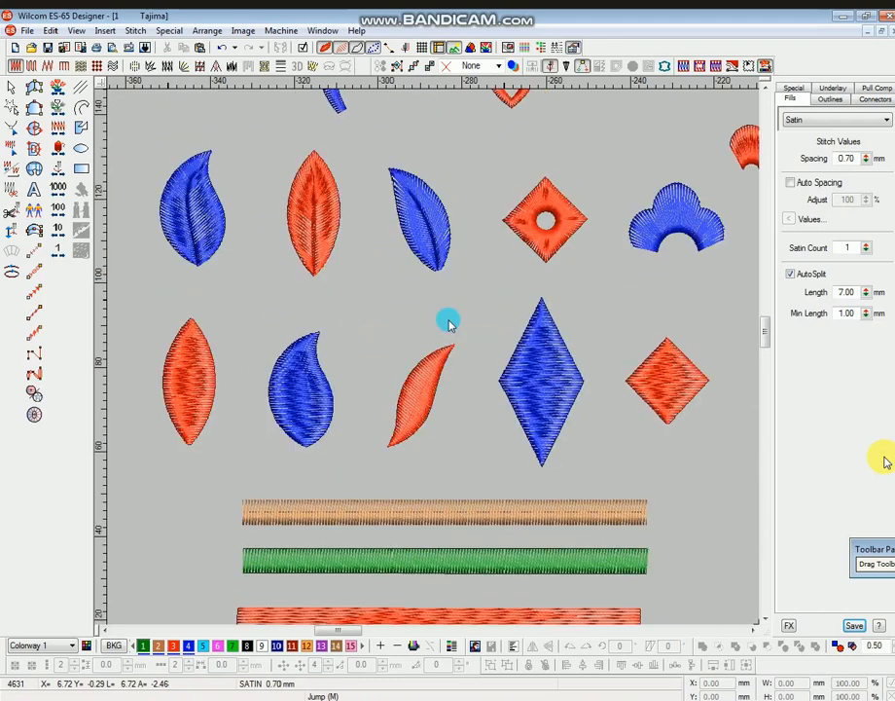
pyautogui.scroll(2, 450, 322)
pyautogui.hotkey('shift', 'z')
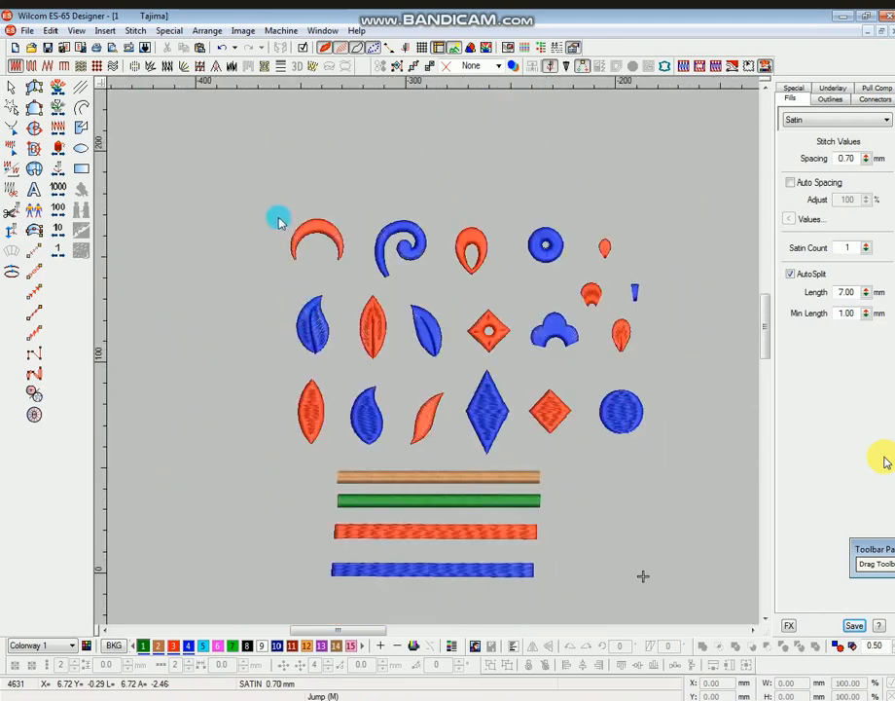
pyautogui.moveTo(277, 221); pyautogui.dragTo(703, 480)
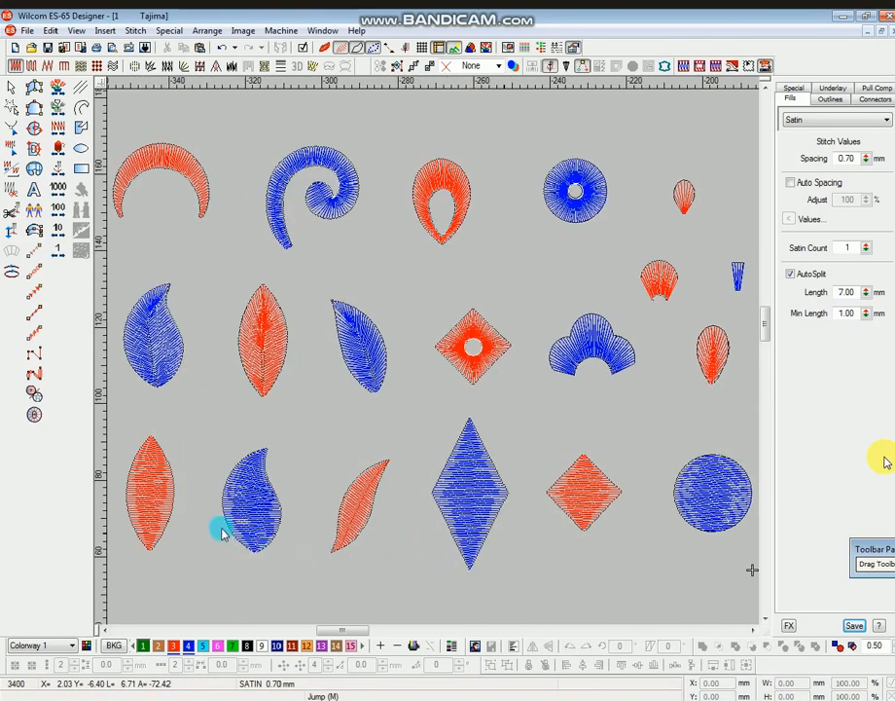
# Digitize side 1 of an Input B column along the left edge of the red pointed leaf, from bottom tip to top tip
pyautogui.press('b')
pyautogui.moveTo(120, 415); pyautogui.dragTo(183, 568)
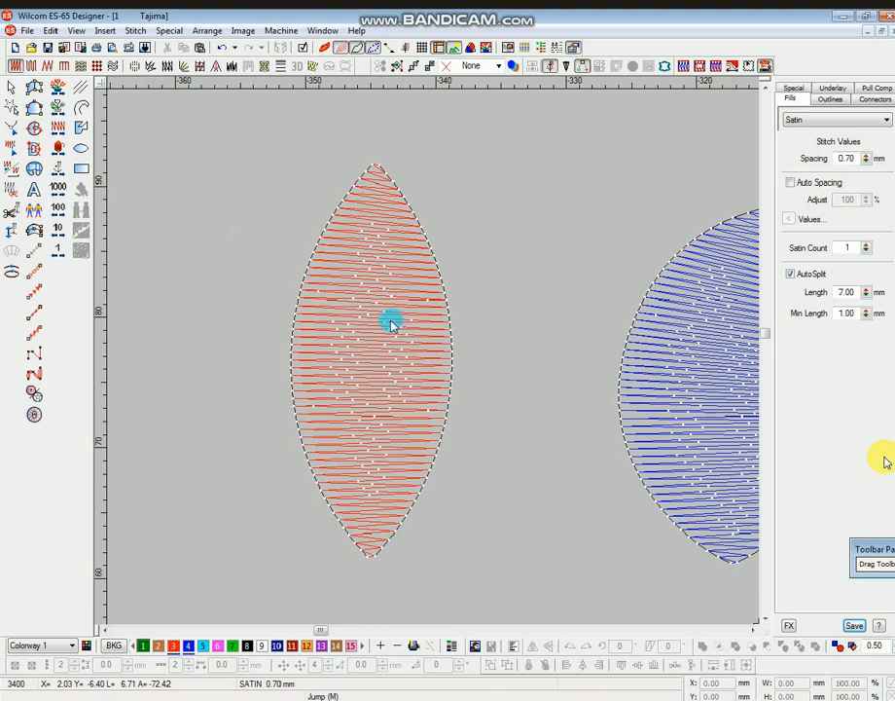
pyautogui.click(34, 107)
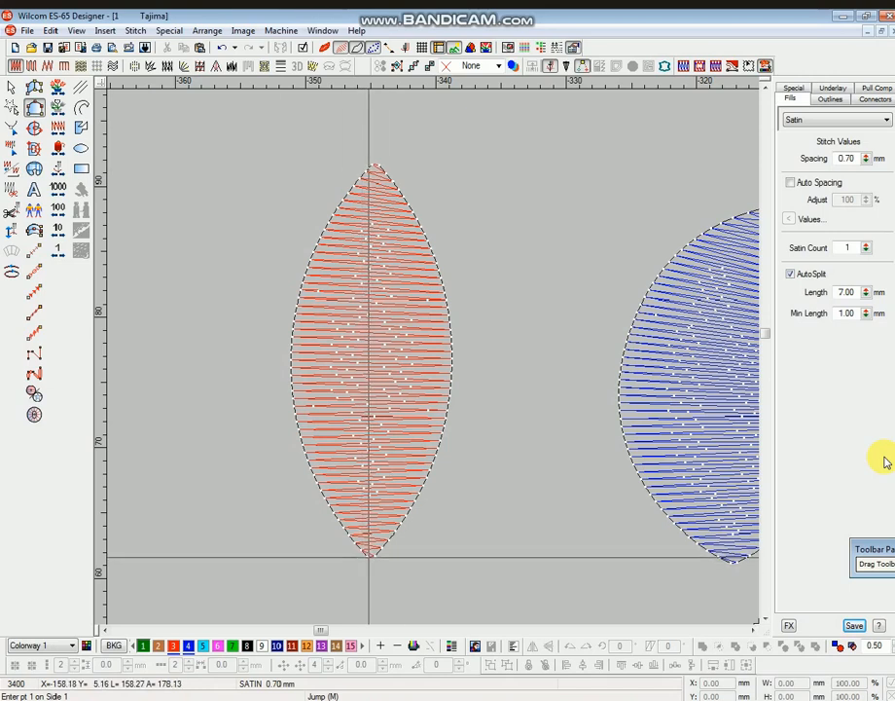
pyautogui.click(369, 557)
pyautogui.click(293, 356)
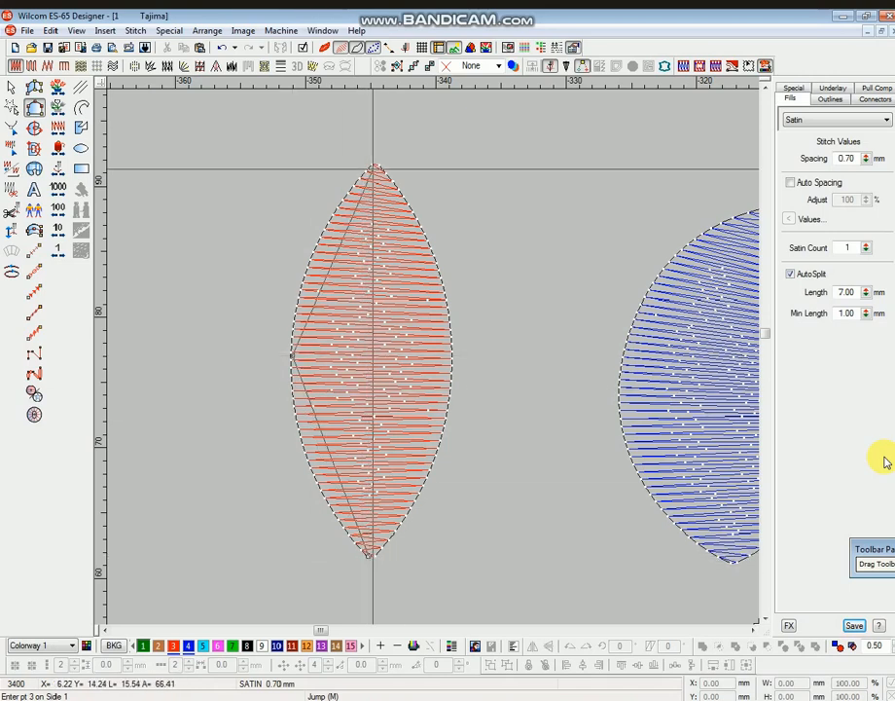
pyautogui.click(372, 168)
pyautogui.press('Return')
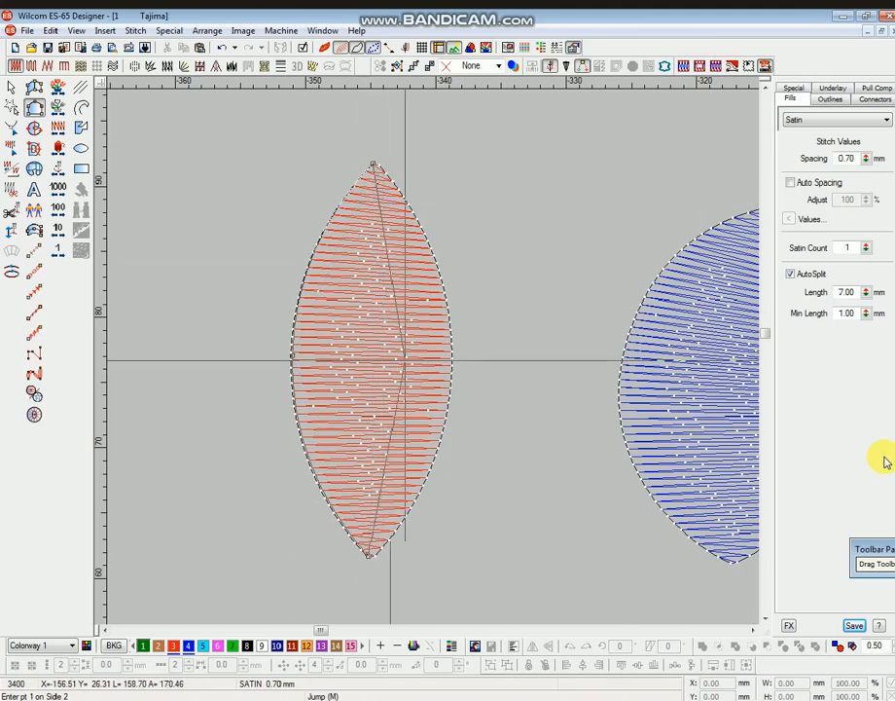
# Digitize side 2 along the red leaf's right edge from bottom to top and generate the satin stitches
pyautogui.click(385, 437)
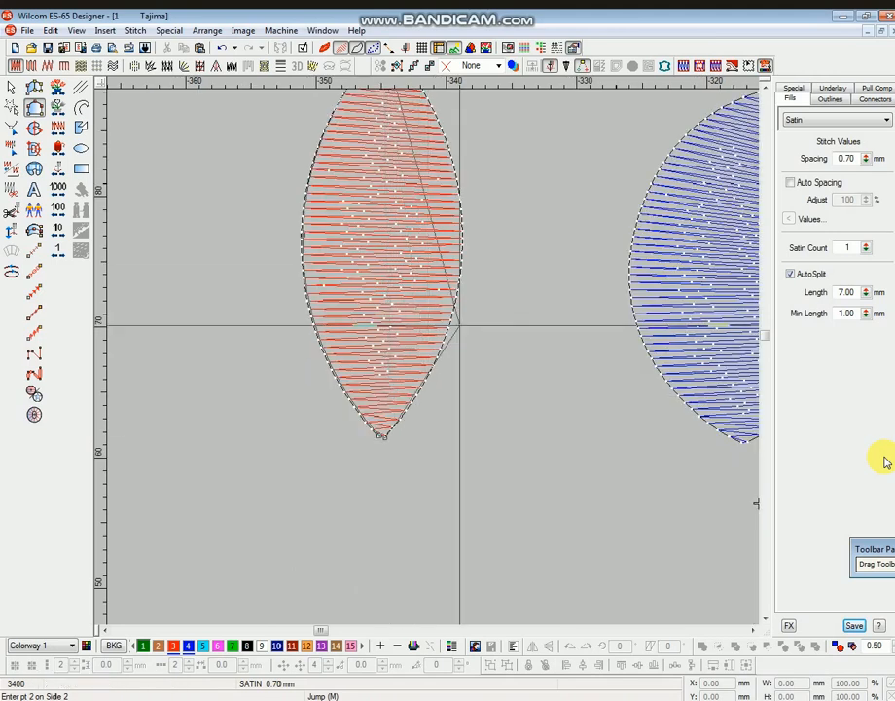
pyautogui.click(464, 239)
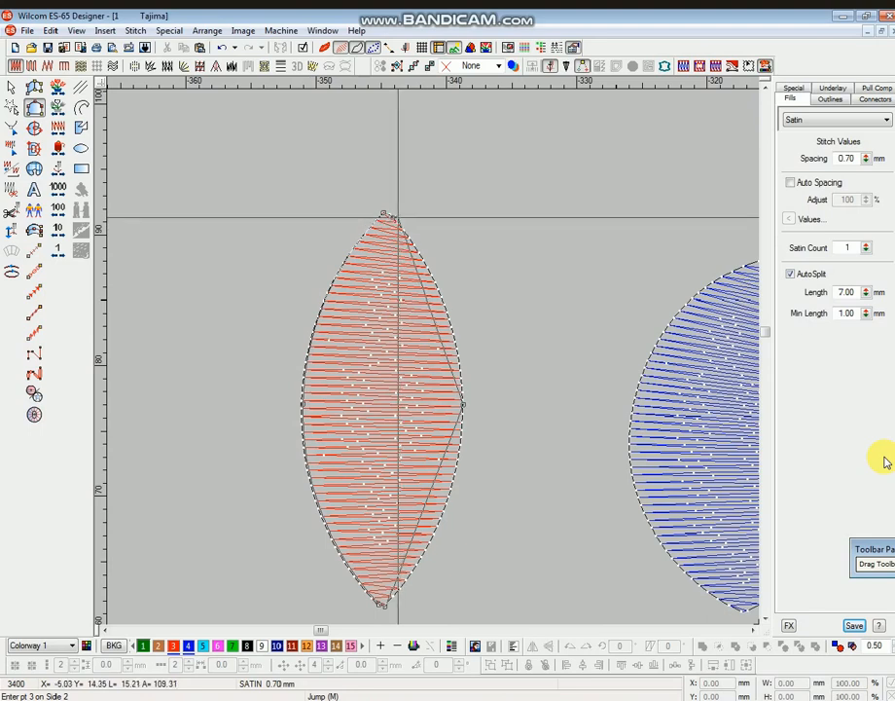
pyautogui.press('Return')
pyautogui.press('Escape')
# Move the new Input B leaf about 19 mm left of the red leaf, to stand beside it
pyautogui.click(419, 329)
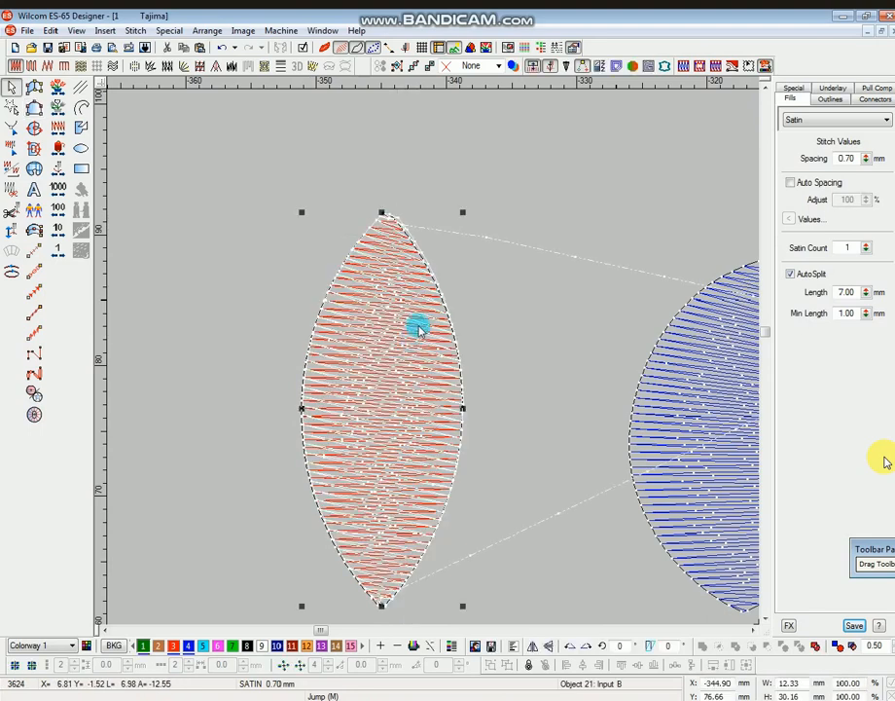
pyautogui.moveTo(410, 328)
pyautogui.mouseDown()
pyautogui.moveTo(169, 346)
pyautogui.moveTo(187, 338)
pyautogui.mouseUp()
pyautogui.hotkey('shift', 'z')
pyautogui.press('b')
pyautogui.moveTo(279, 263); pyautogui.dragTo(344, 461)
pyautogui.moveTo(392, 374)
pyautogui.mouseDown()
pyautogui.moveTo(396, 364)
pyautogui.moveTo(373, 355)
pyautogui.moveTo(370, 341)
pyautogui.mouseUp()
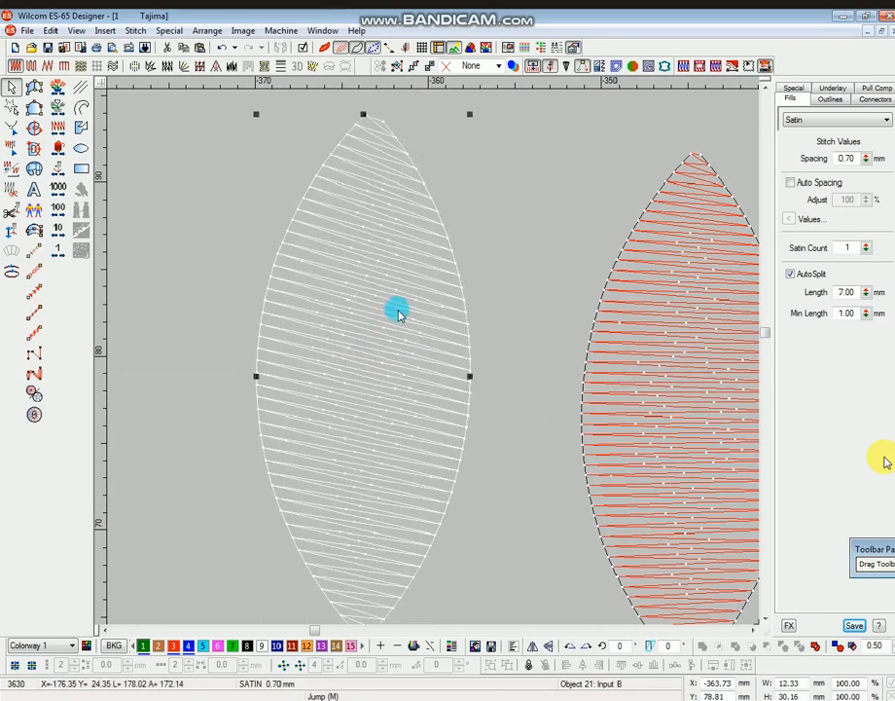
# Reshape the green pointed leaf by moving its exit point from the top tip to the bottom tip beside the entry point
pyautogui.press('h')
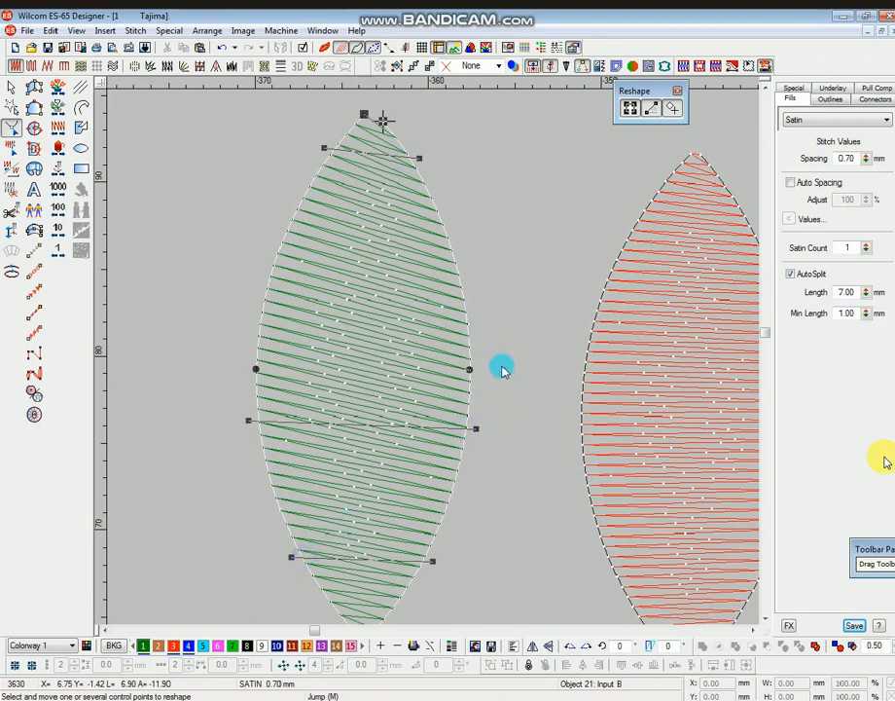
pyautogui.press('Return')
pyautogui.moveTo(382, 122); pyautogui.dragTo(413, 512)
pyautogui.press('Return')
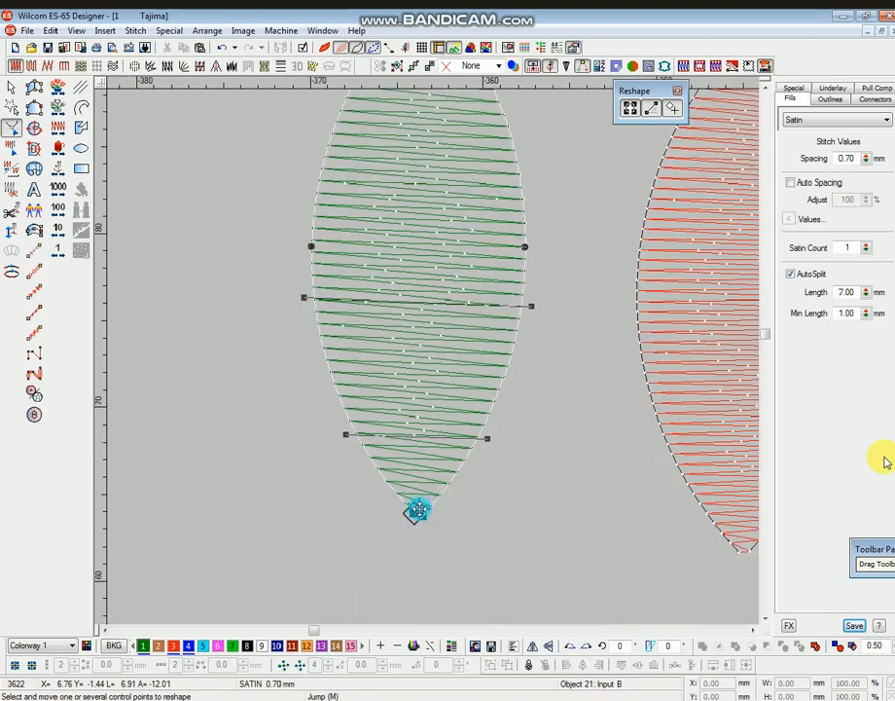
pyautogui.scroll(2, 432, 423)
pyautogui.scroll(-2, 435, 411)
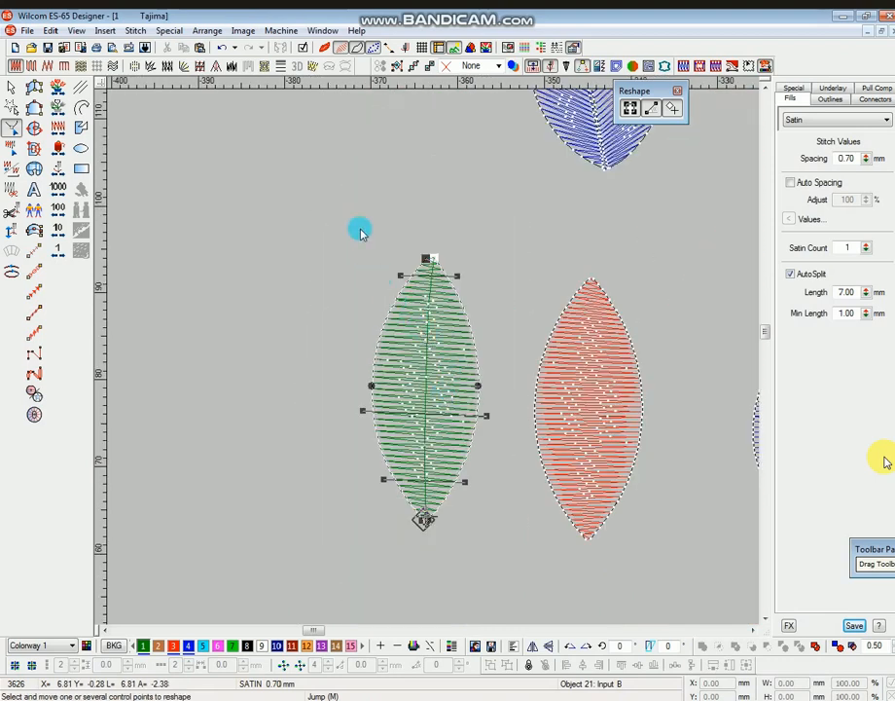
pyautogui.press('Escape')
# Digitize side 1 of an Input B column along the left edge of the blue curved leaf, from bottom tip to top tip
pyautogui.press('t')
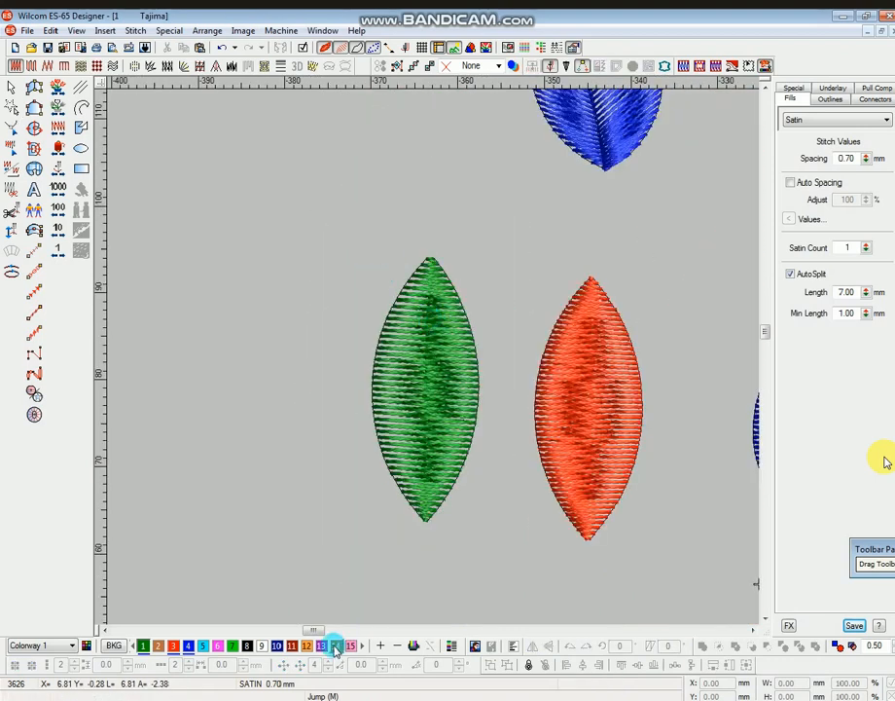
pyautogui.moveTo(318, 634); pyautogui.dragTo(331, 634)
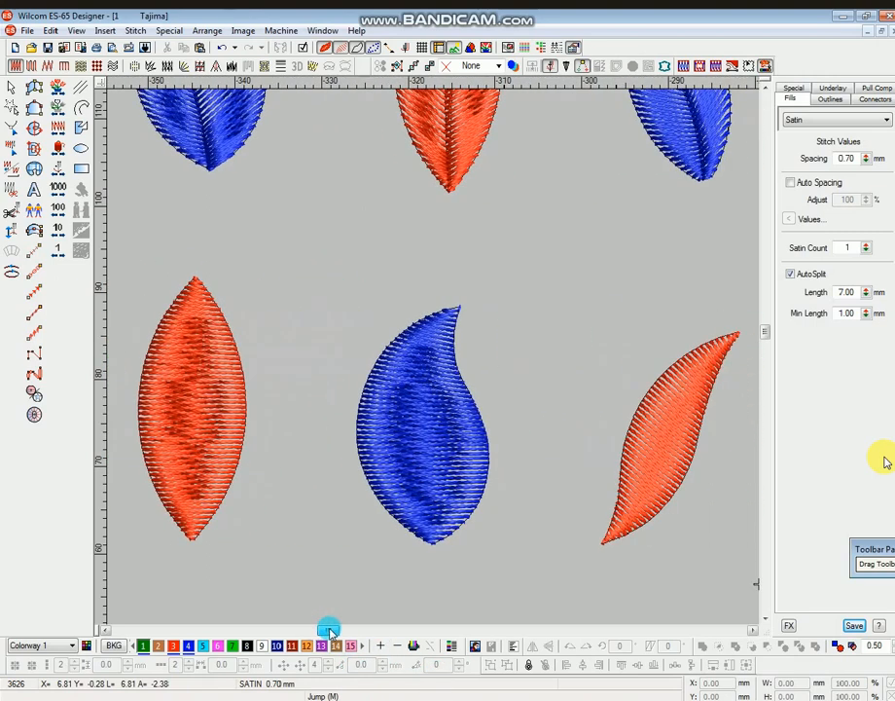
pyautogui.scroll(2, 452, 548)
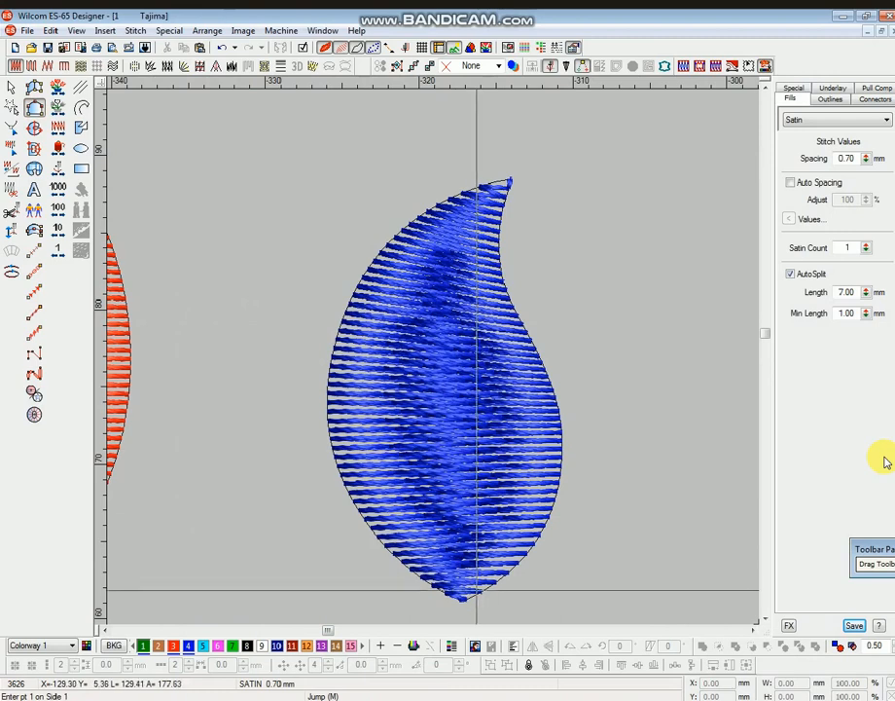
pyautogui.click(465, 601)
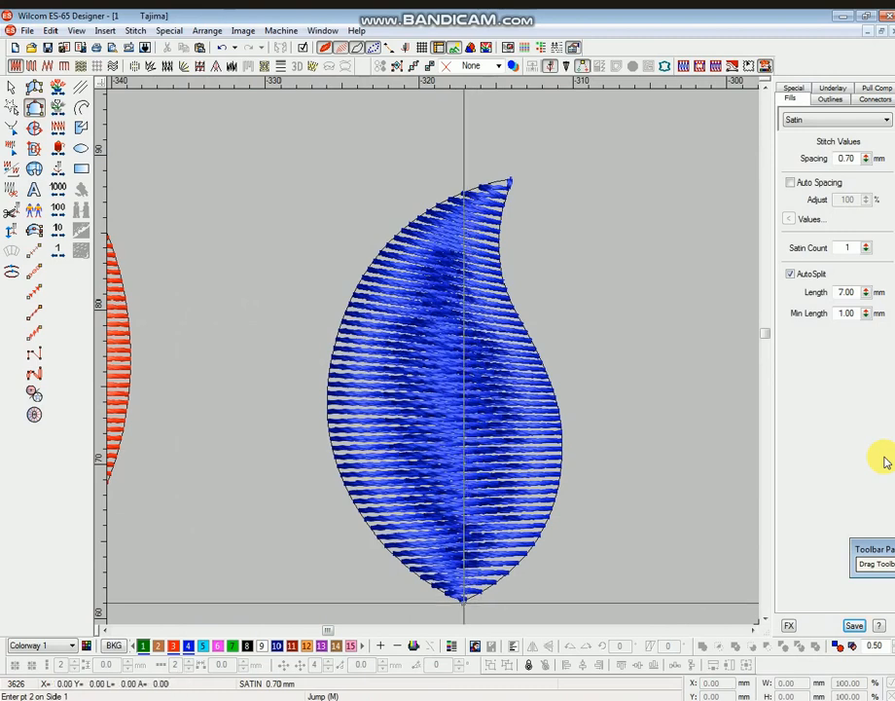
pyautogui.click(358, 509)
pyautogui.click(336, 361)
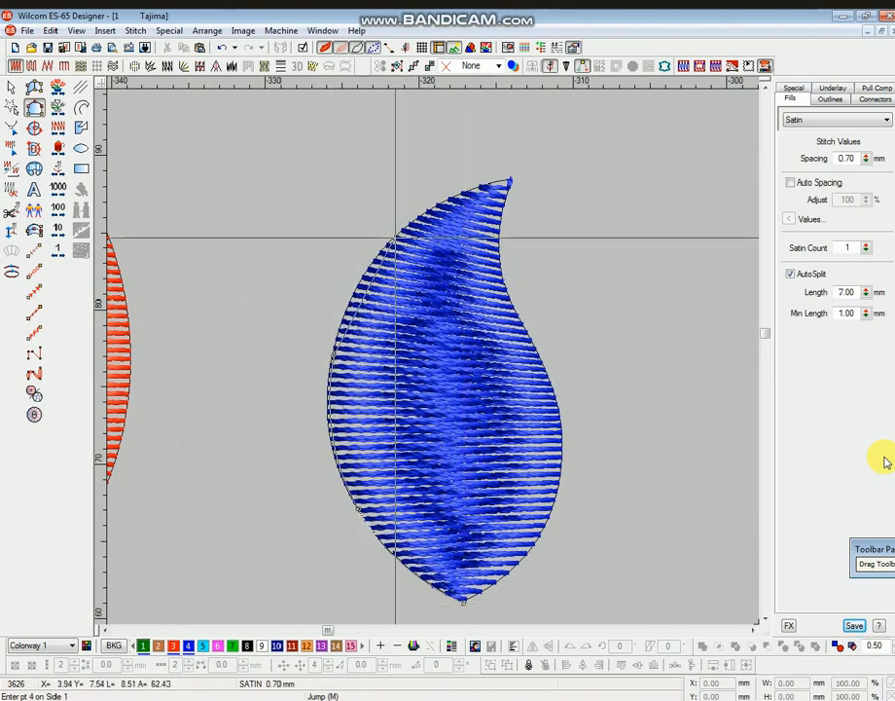
pyautogui.click(393, 235)
pyautogui.click(509, 181)
pyautogui.press('Return')
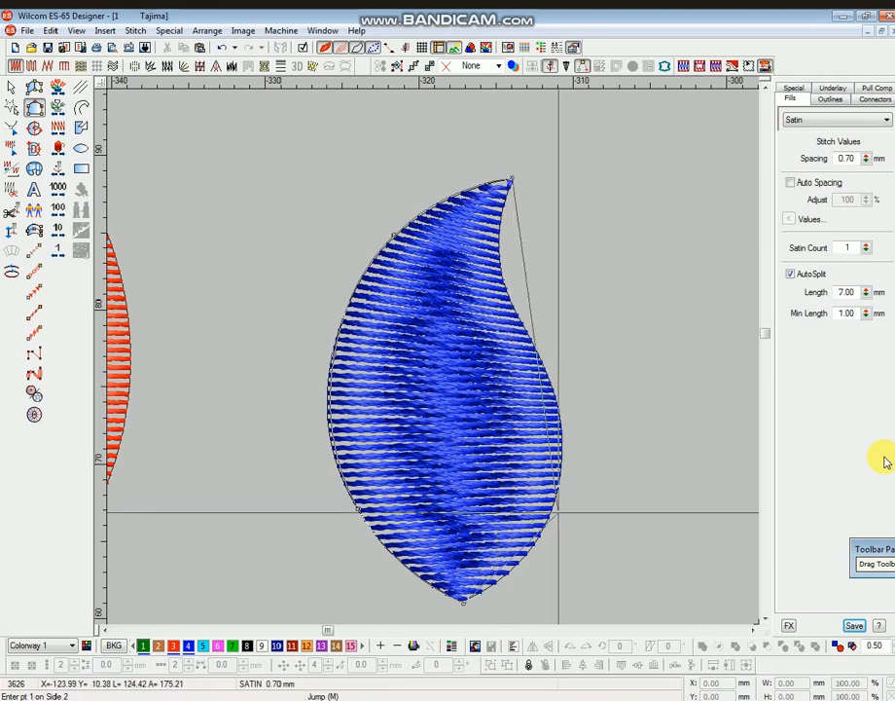
# Digitize side 2 along the blue leaf's S-shaped right edge from bottom to top and generate the satin stitches
pyautogui.scroll(-2, 475, 501)
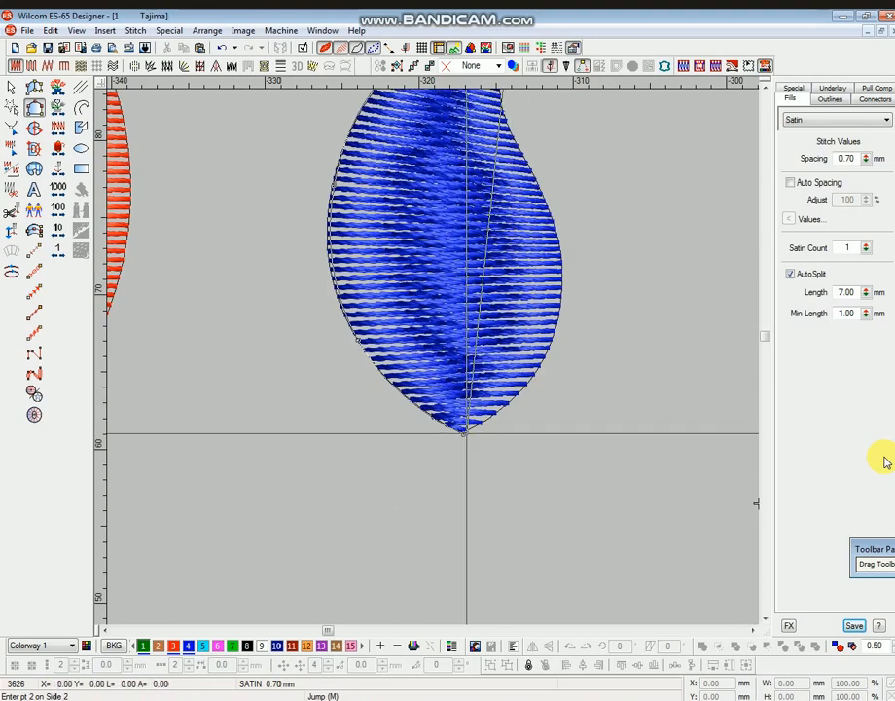
pyautogui.click(536, 368)
pyautogui.click(540, 280)
pyautogui.scroll(2, 539, 194)
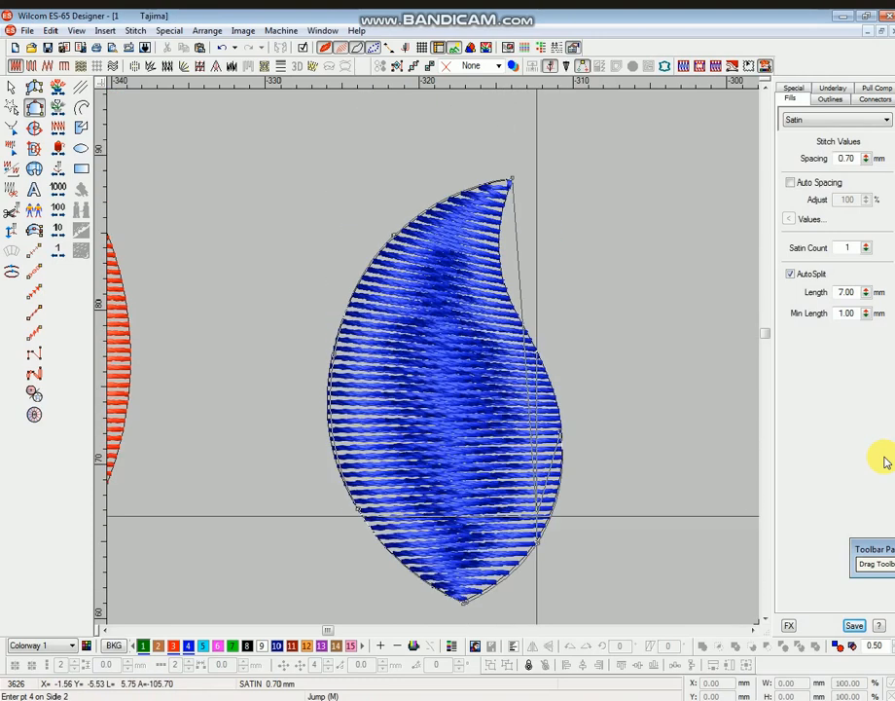
pyautogui.click(532, 347)
pyautogui.click(501, 279)
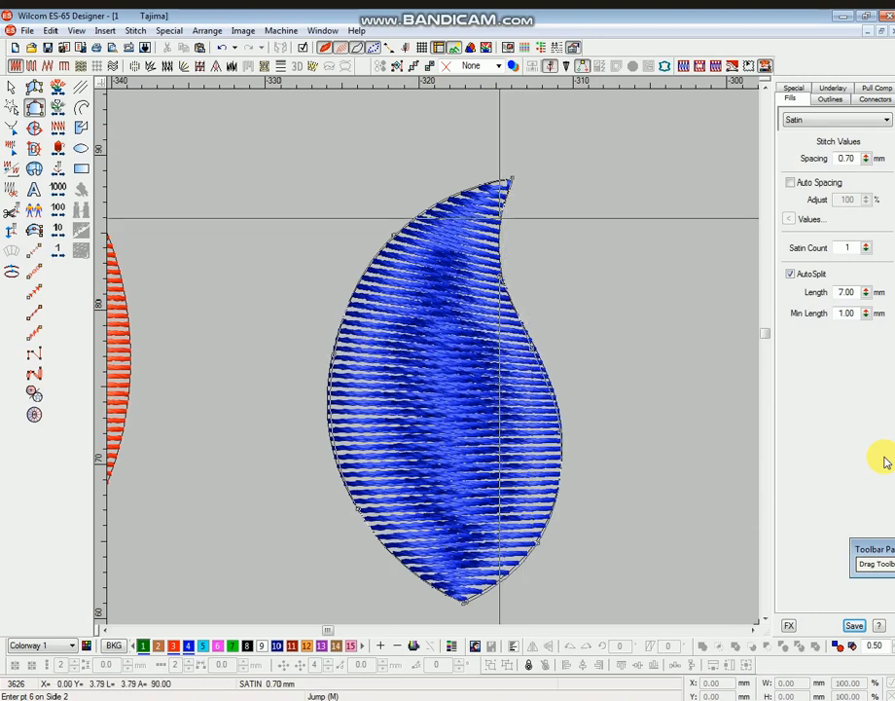
pyautogui.click(501, 221)
pyautogui.click(512, 181)
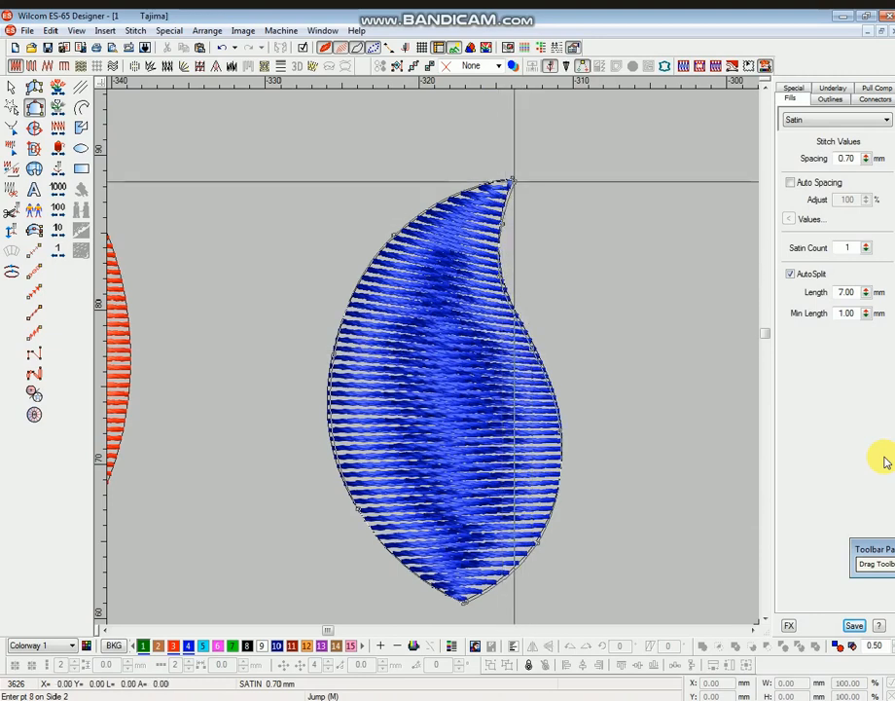
pyautogui.press('Return')
# Move the new green curved leaf about 32 mm down and 11 mm left, clear of the blue original
pyautogui.click(523, 374)
pyautogui.scroll(-1, 494, 383)
pyautogui.click(493, 382)
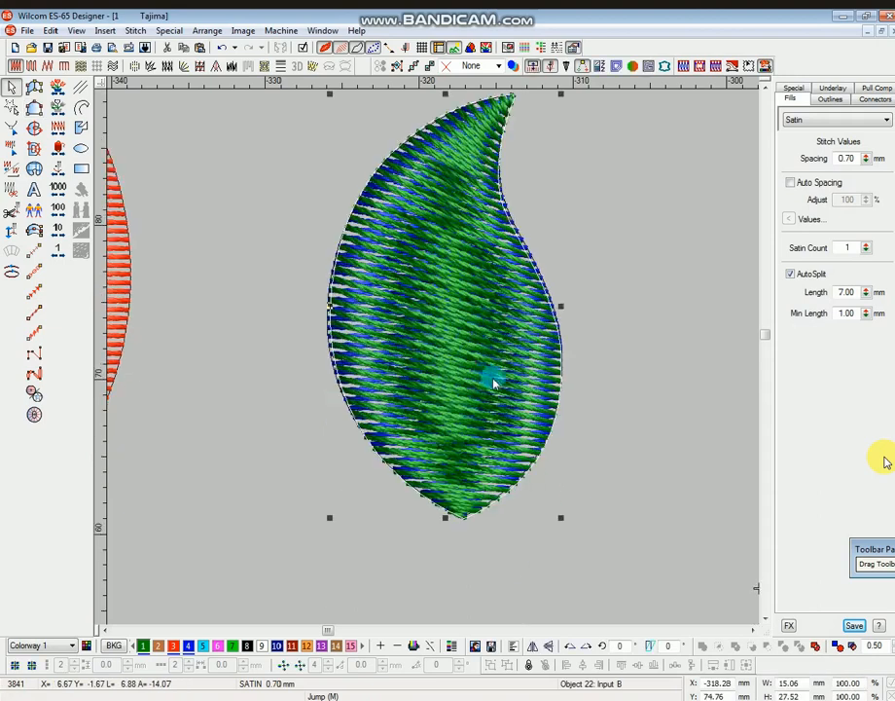
pyautogui.scroll(-1, 470, 365)
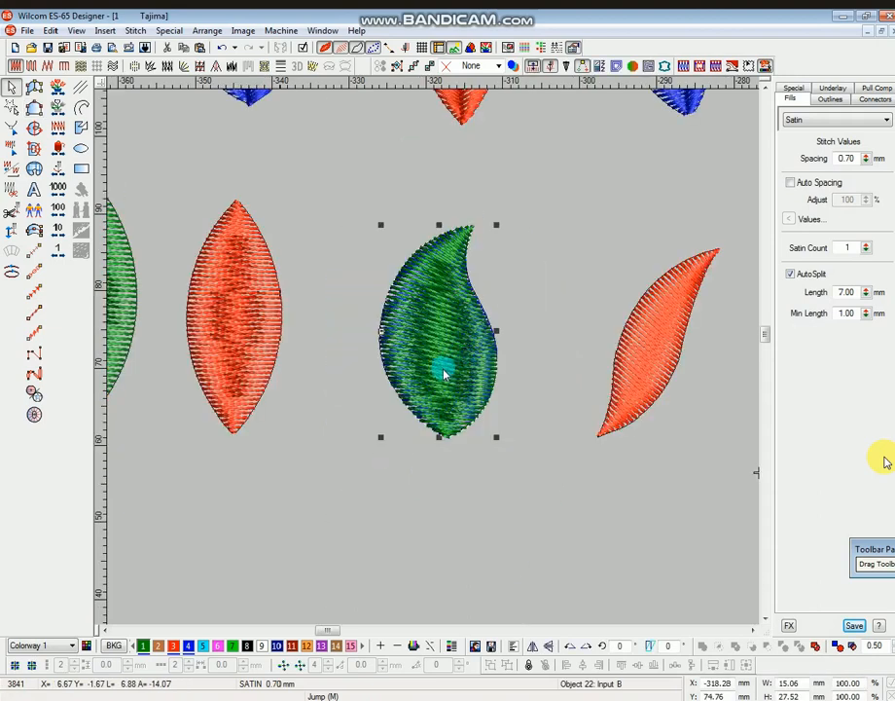
pyautogui.moveTo(443, 373); pyautogui.dragTo(396, 410)
pyautogui.scroll(1, 400, 464)
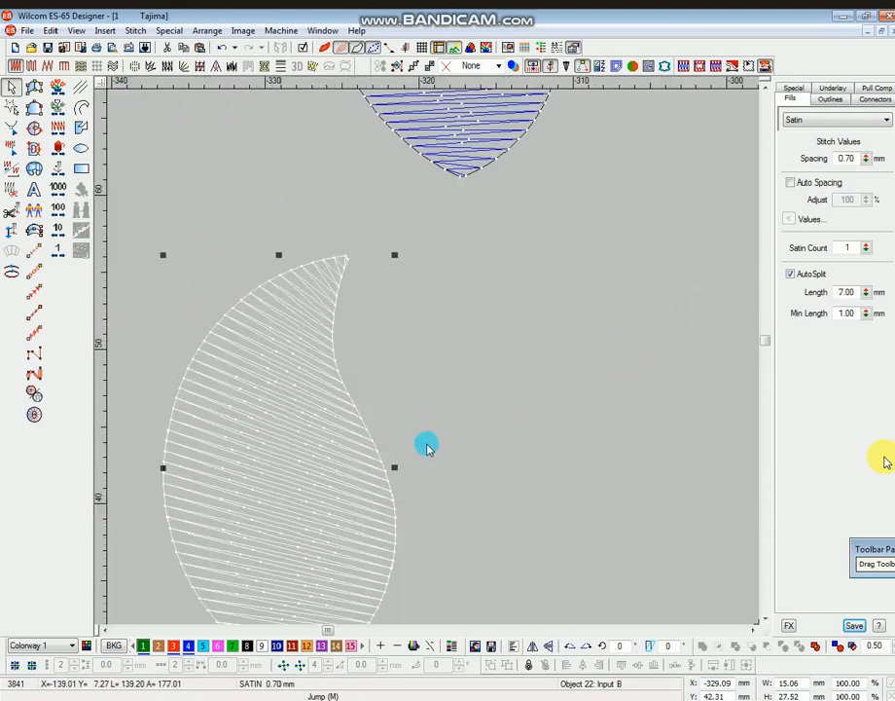
# Adjust the green curved leaf's stitch angles and move its exit point from the top tip to the bottom tip
pyautogui.press('h')
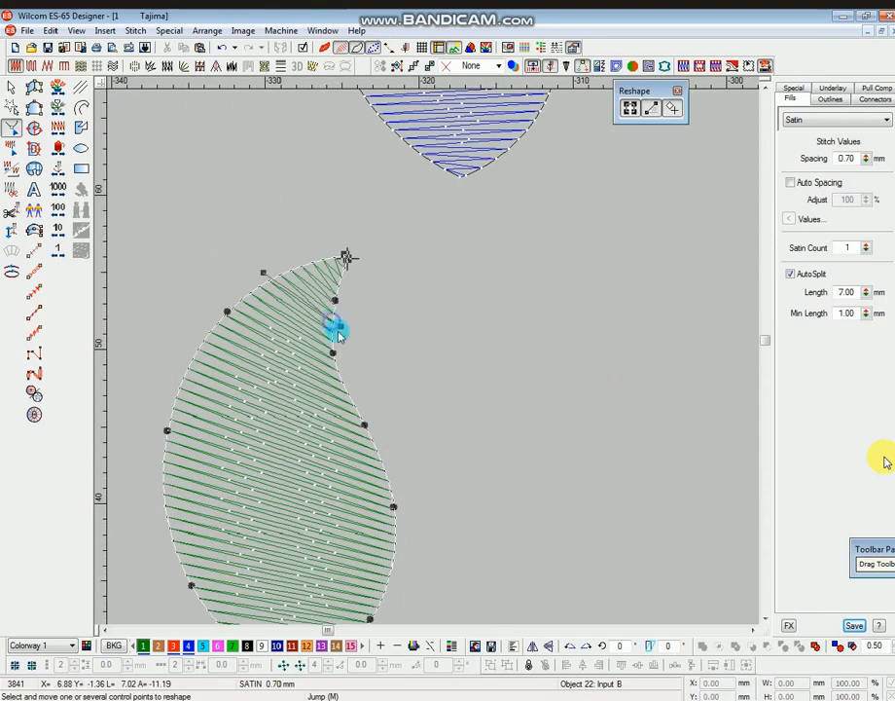
pyautogui.scroll(-3, 389, 502)
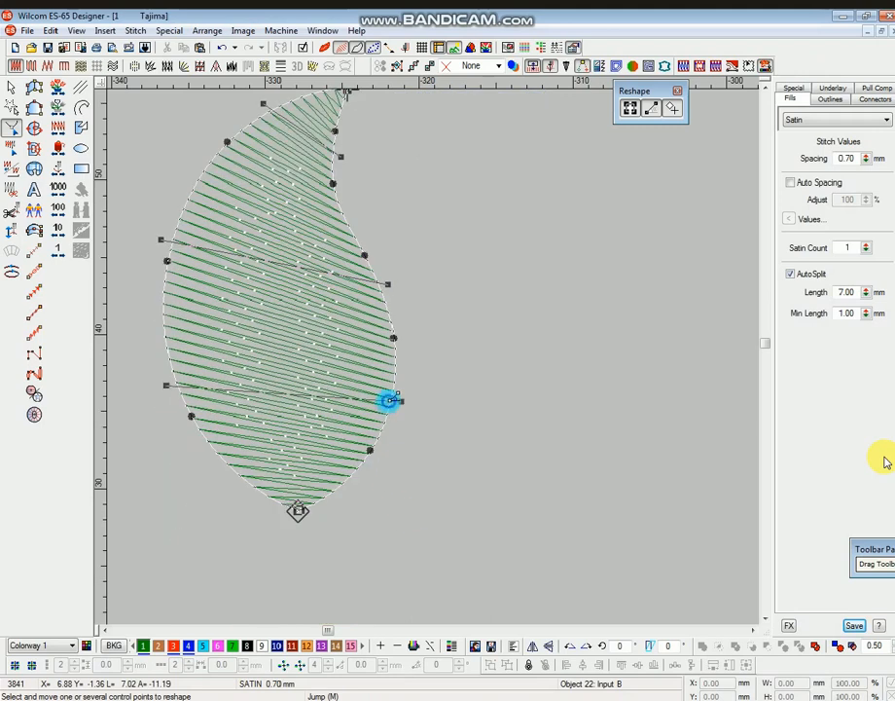
pyautogui.scroll(2, 389, 366)
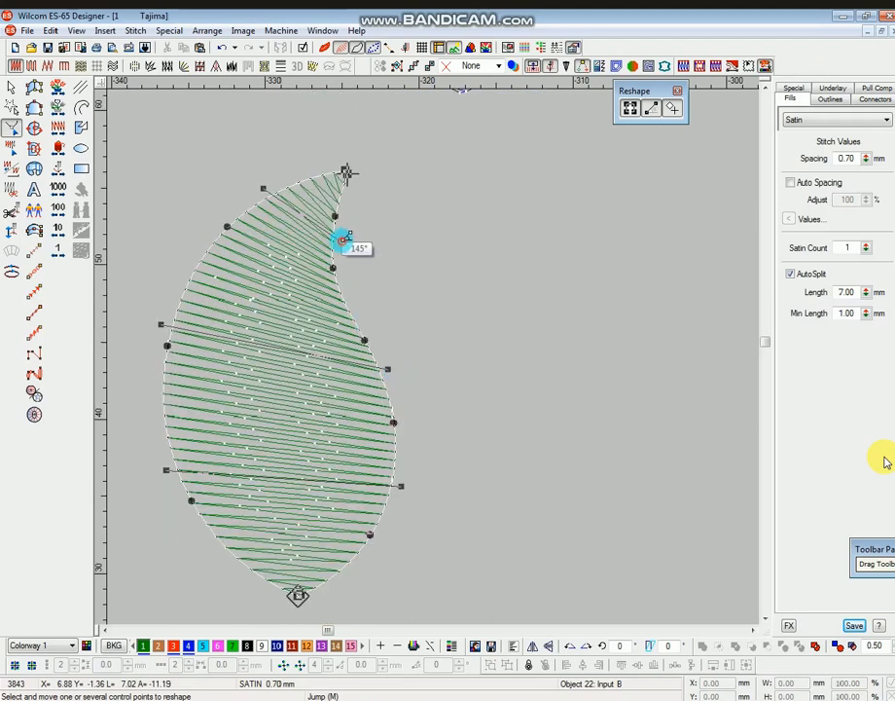
pyautogui.moveTo(346, 173); pyautogui.dragTo(346, 180)
pyautogui.middleClick(348, 480)
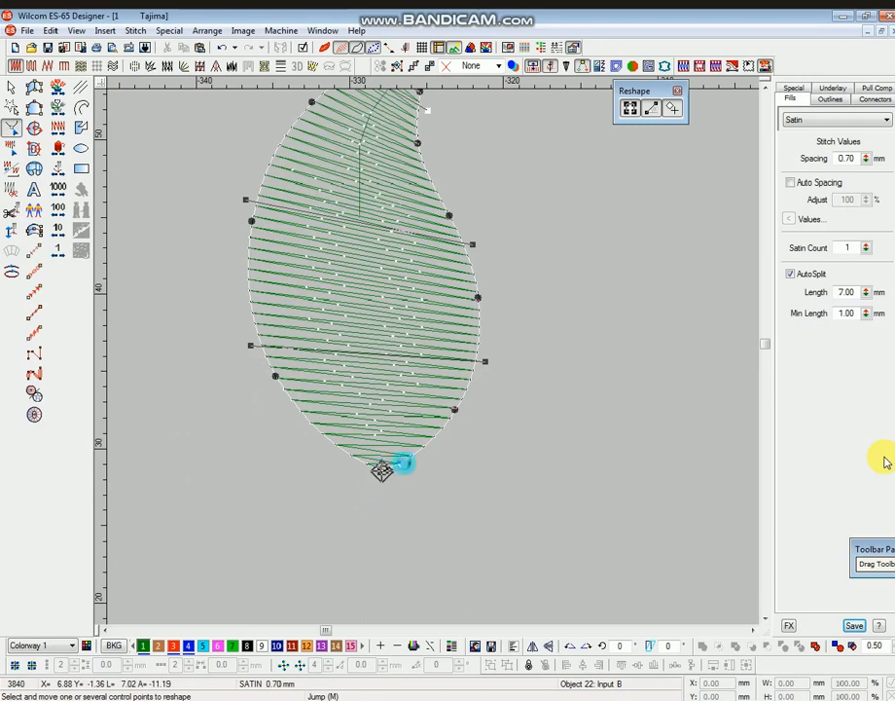
pyautogui.press('Return')
pyautogui.scroll(1, 474, 449)
pyautogui.press('Escape')
# Digitize side 1 of an Input B column along the red leaf's left edge, from bottom tip to top tip
pyautogui.scroll(1, 472, 397)
pyautogui.hotkey('shift', 'z')
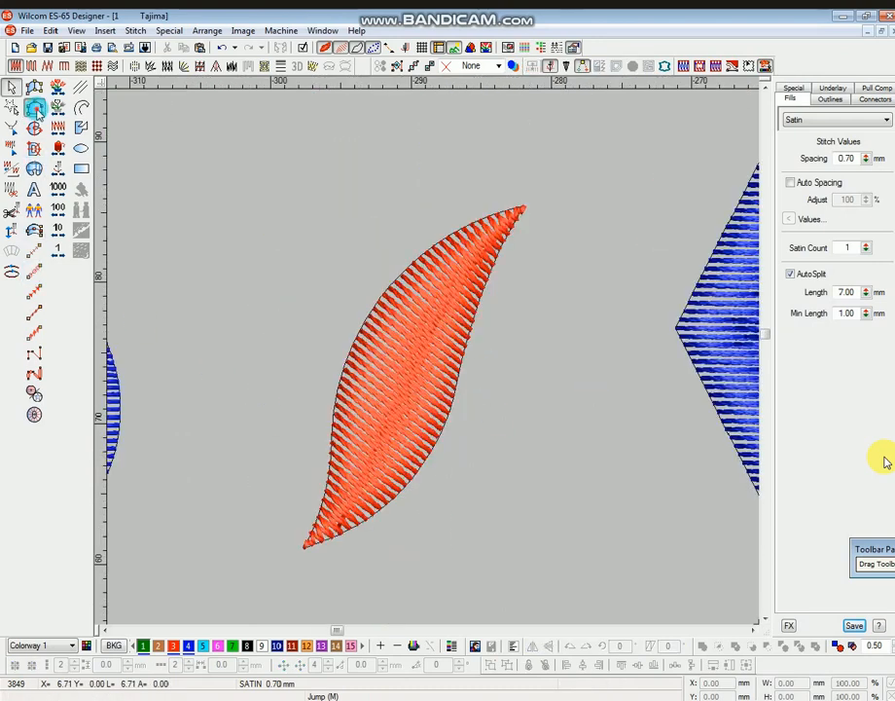
pyautogui.click(35, 110)
pyautogui.click(306, 545)
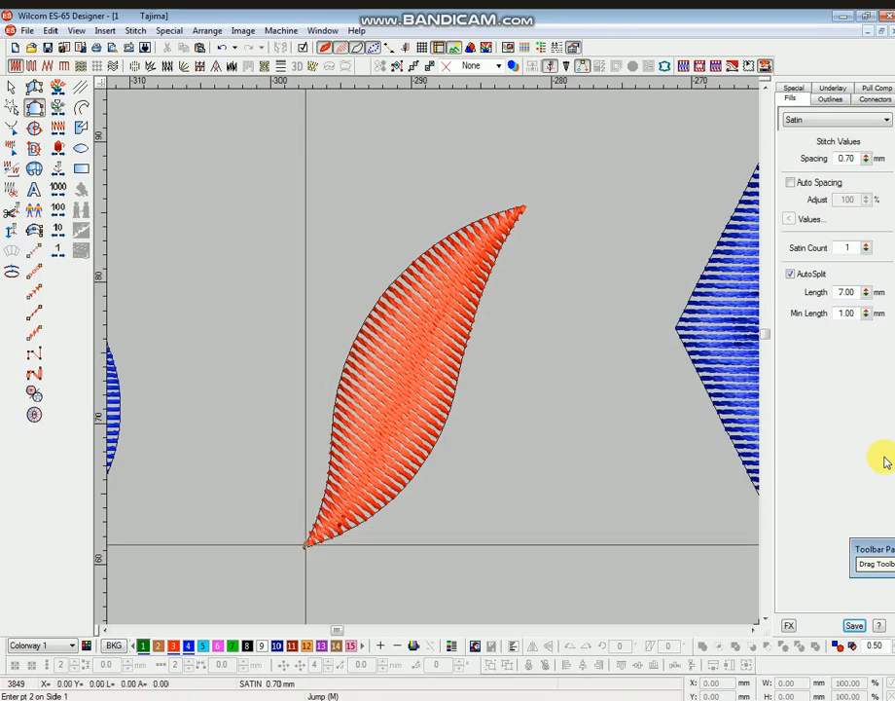
pyautogui.click(327, 482)
pyautogui.click(346, 353)
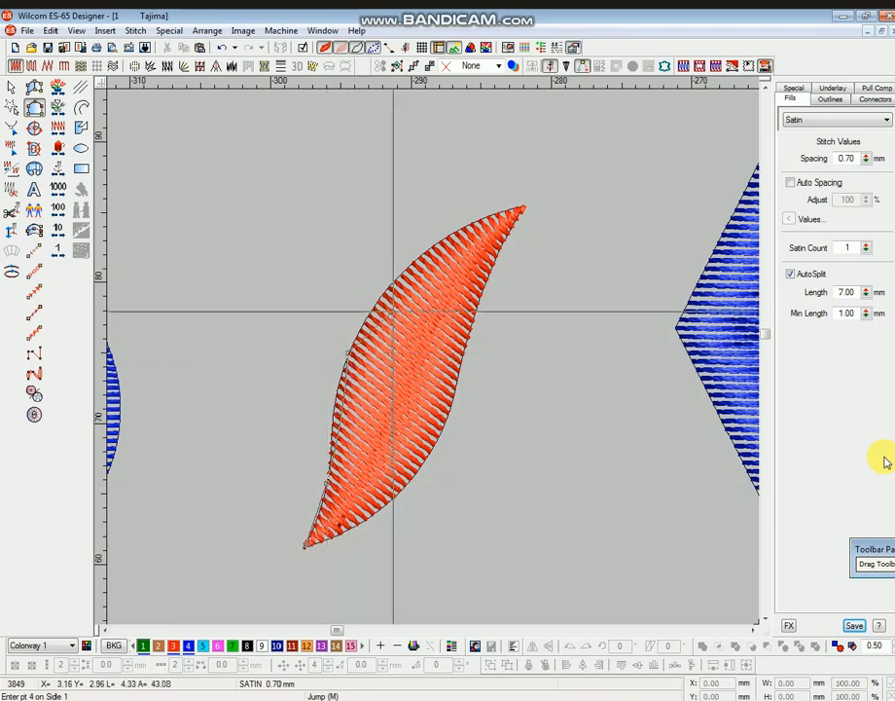
pyautogui.click(416, 256)
pyautogui.click(524, 207)
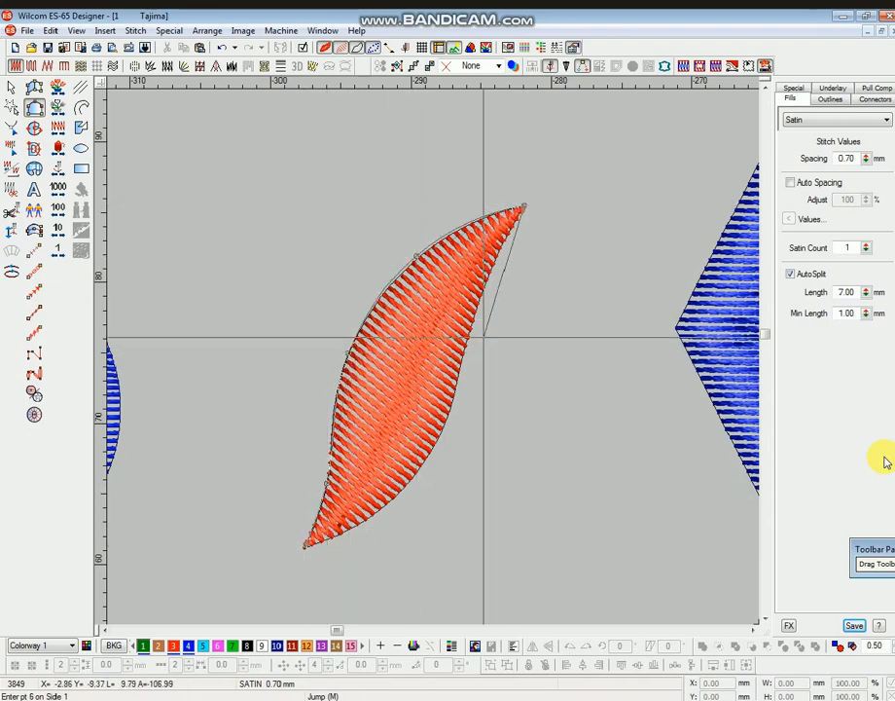
pyautogui.press('Return')
# Digitize side 2 along the red leaf's right edge from bottom tip to top tip and generate the satin stitches
pyautogui.click(307, 545)
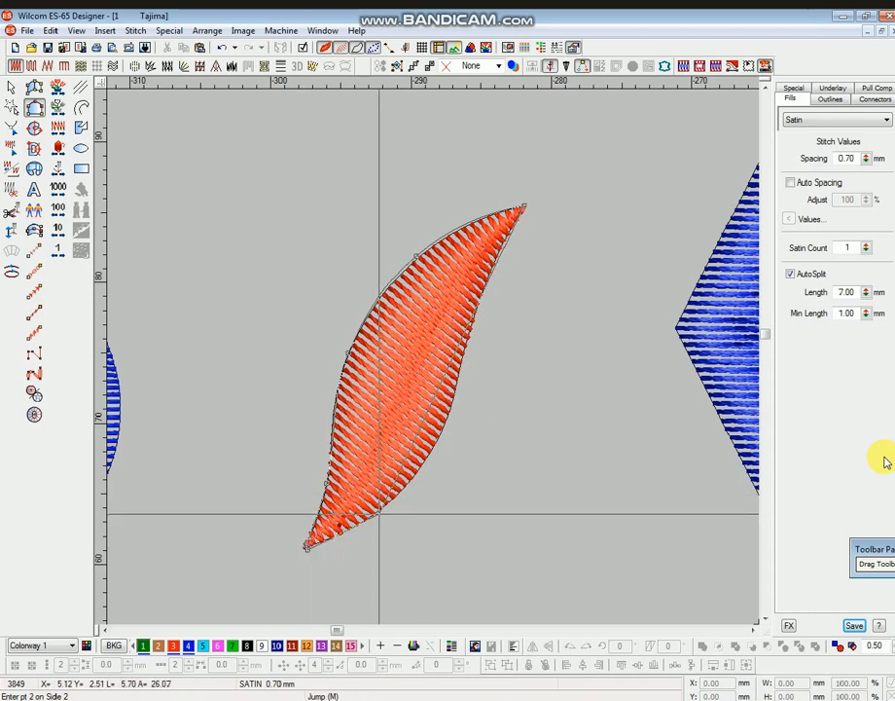
pyautogui.click(380, 513)
pyautogui.click(446, 424)
pyautogui.click(472, 318)
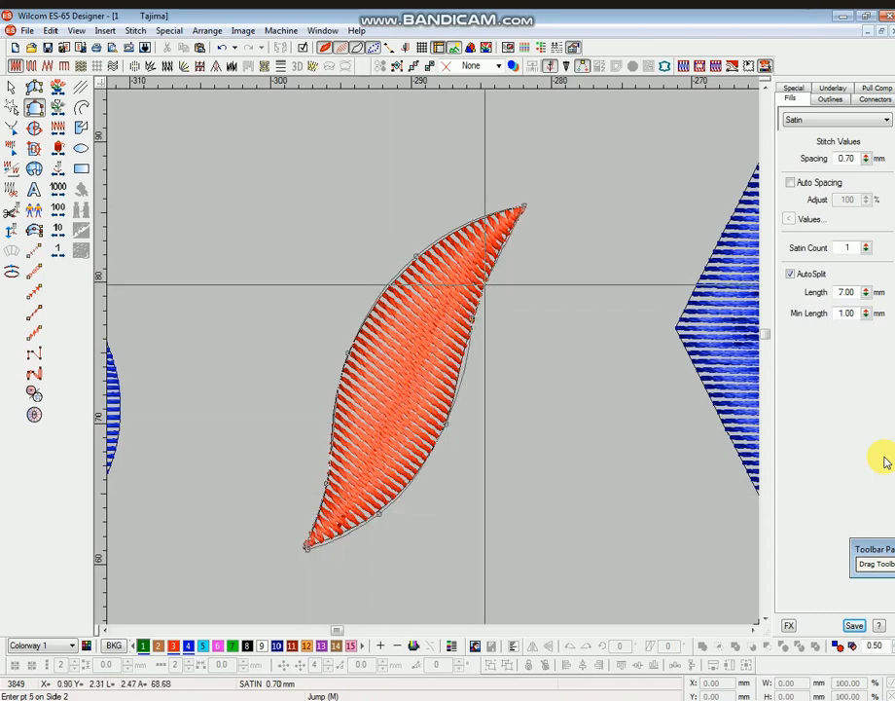
pyautogui.click(527, 207)
pyautogui.press('Return')
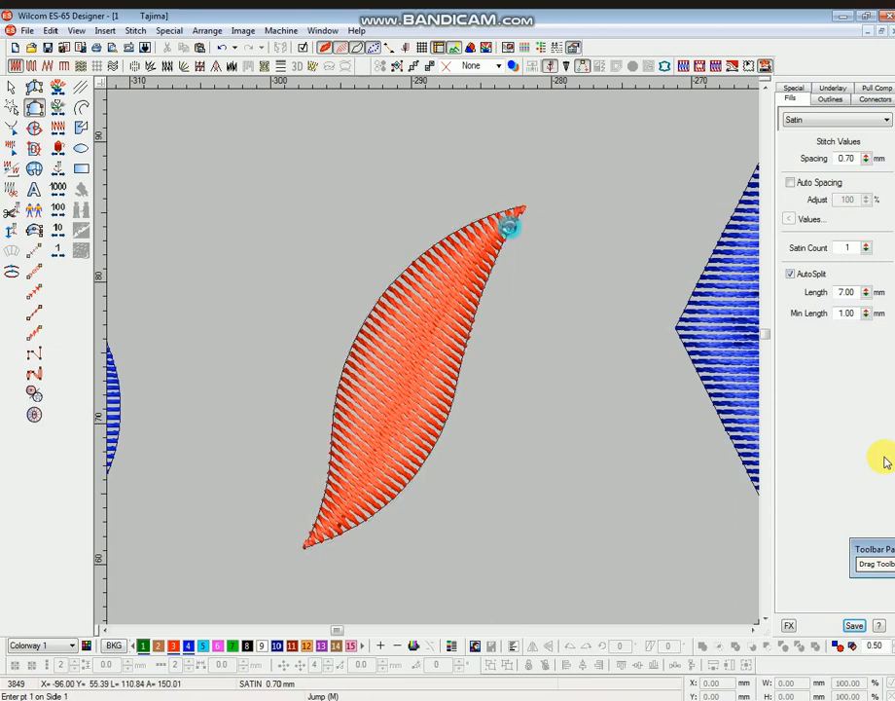
pyautogui.press('Escape')
# Move the new green leaf about 29 mm down and 2 mm left, clear of the red original
pyautogui.hotkey('shift', 'z')
pyautogui.click(455, 394)
pyautogui.moveTo(456, 394); pyautogui.dragTo(416, 567)
pyautogui.scroll(-2, 418, 544)
pyautogui.press('z')
pyautogui.scroll(-1, 431, 485)
pyautogui.press('t')
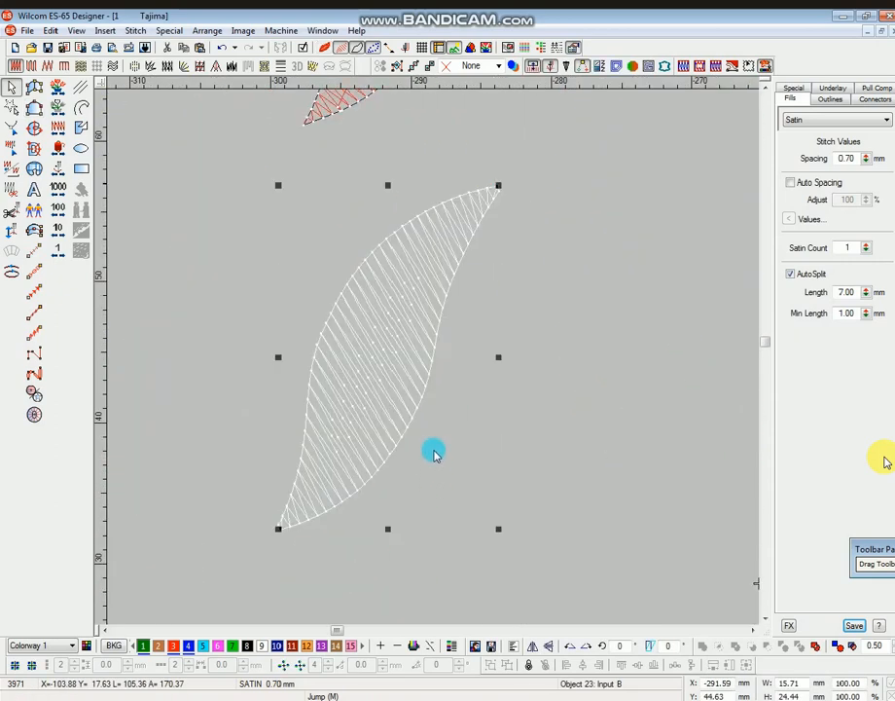
# Adjust the stitch angles of the leaf copied from the red one and move its exit point to the bottom tip
pyautogui.press('h')
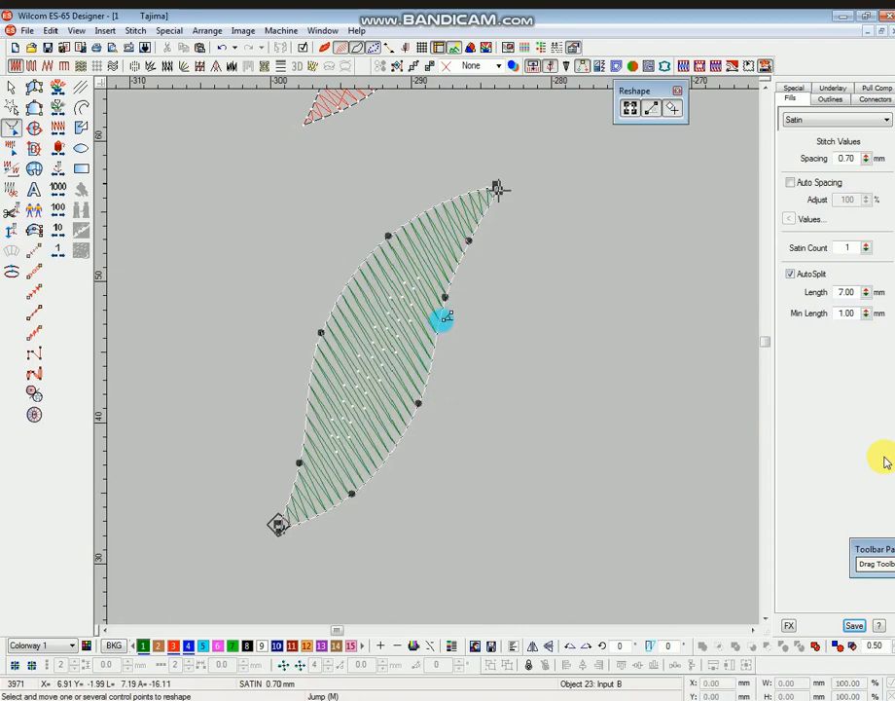
pyautogui.click(489, 215)
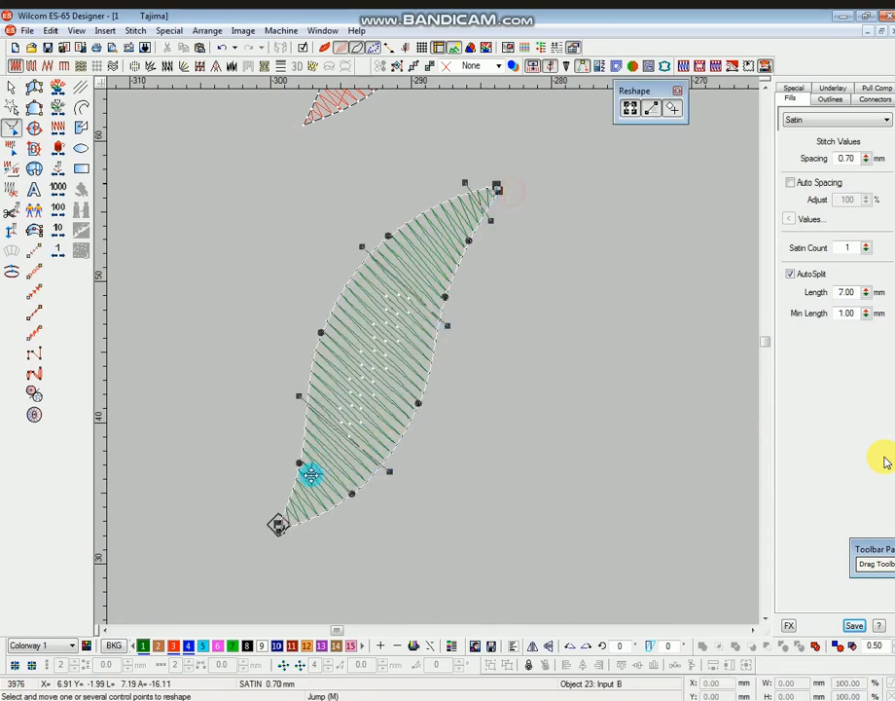
pyautogui.press('Escape')
# Digitize side 1 of an Input B column over the tall blue diamond, from bottom corner through left corner to top corner
pyautogui.hotkey('shift', 'z')
pyautogui.hotkey('shift', 'z')
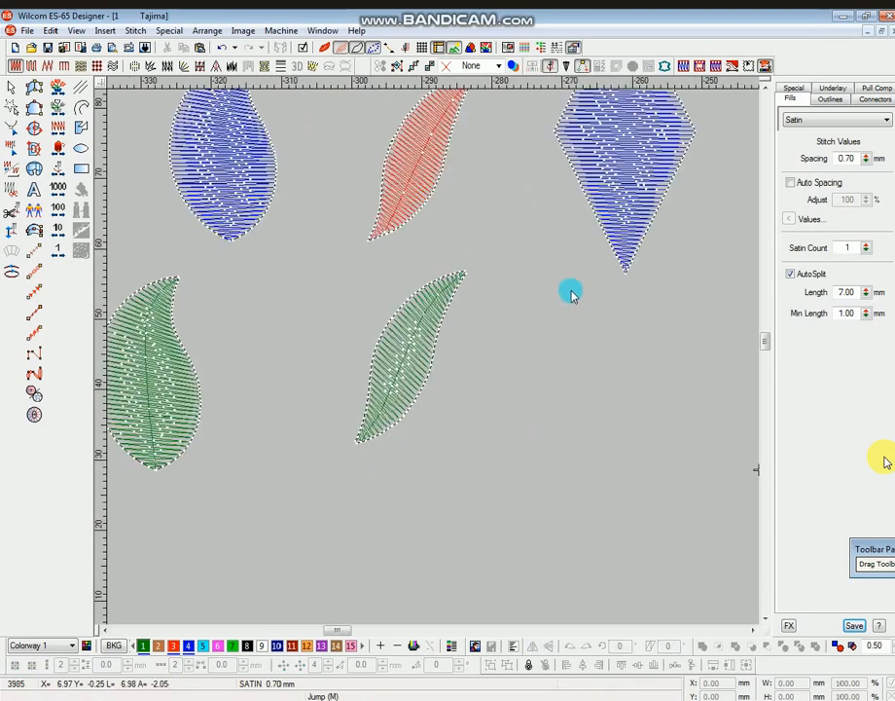
pyautogui.press('b')
pyautogui.moveTo(520, 158); pyautogui.dragTo(563, 375)
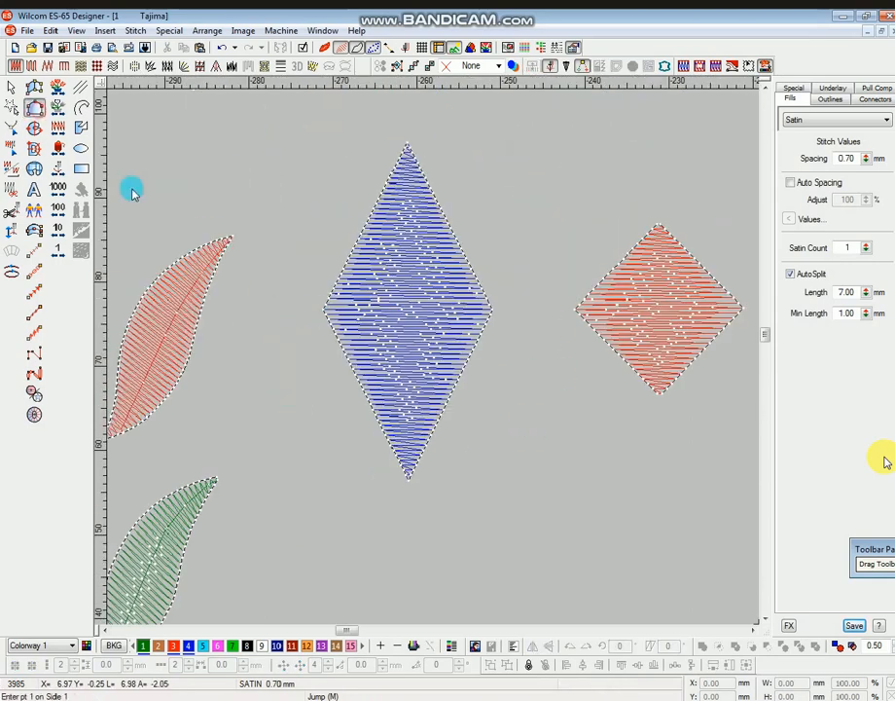
pyautogui.click(295, 450)
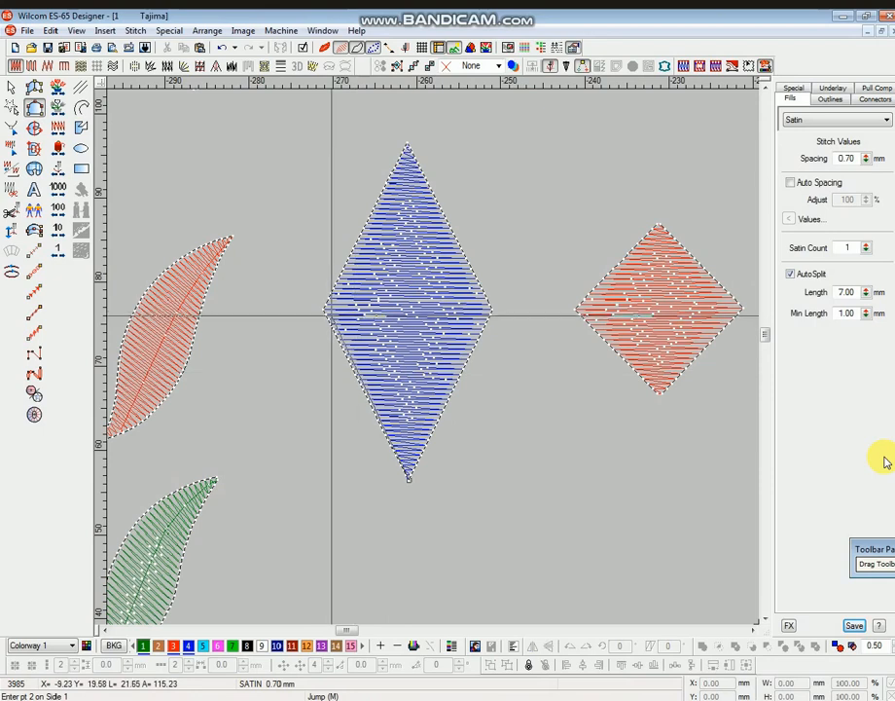
pyautogui.click(326, 312)
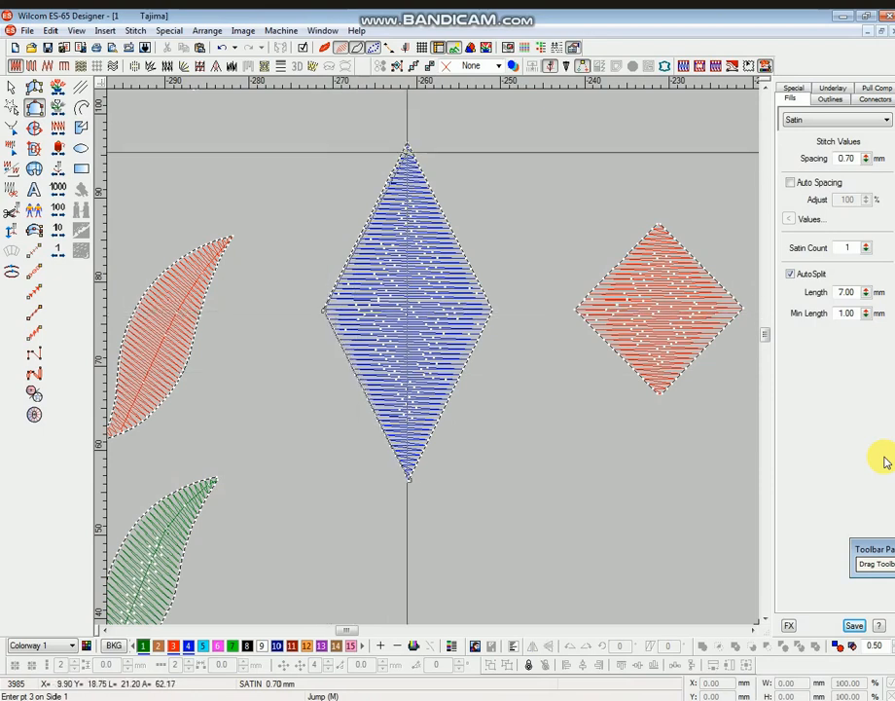
pyautogui.click(407, 144)
pyautogui.press('Return')
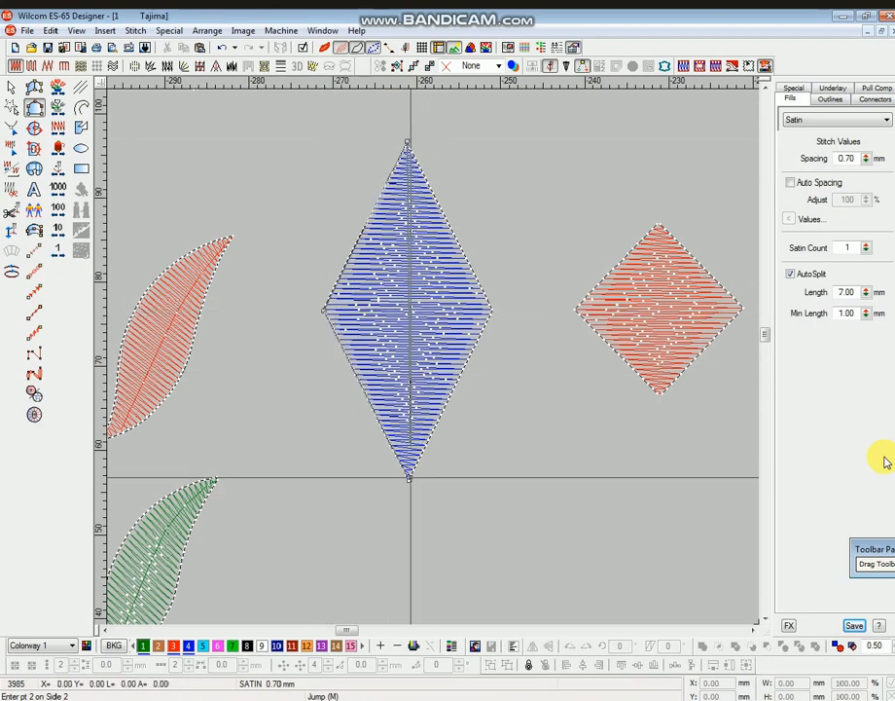
# Complete side 2 through the blue diamond's right corner and move the new green diamond about 46 mm down
pyautogui.click(491, 312)
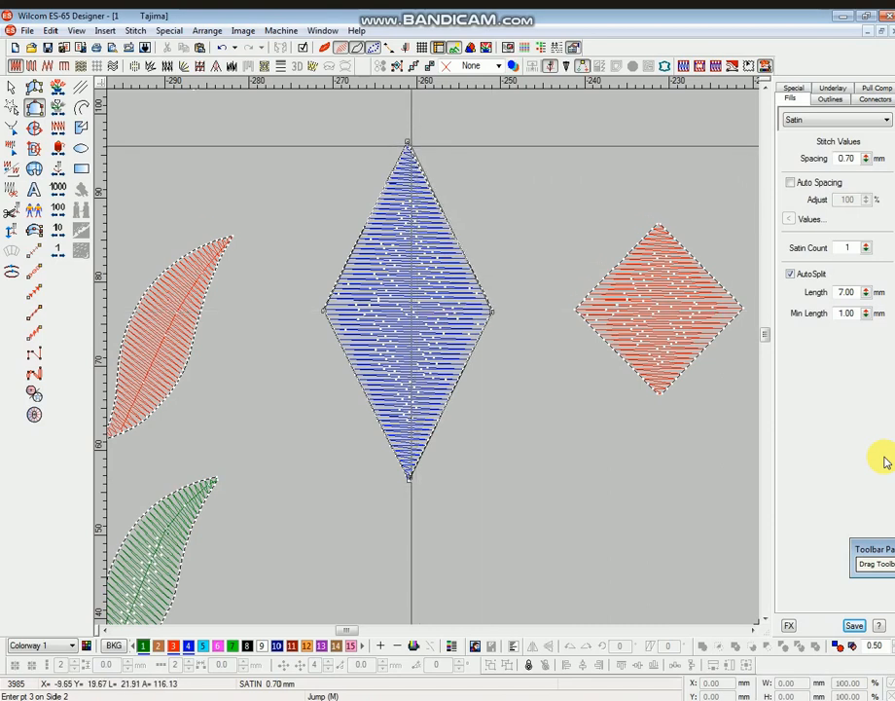
pyautogui.press('Return')
pyautogui.press('Escape')
pyautogui.moveTo(456, 344); pyautogui.dragTo(452, 559)
pyautogui.scroll(-3, 453, 559)
# Level the tall green diamond's stitch angles and move its exit point from the top corner to the bottom corner
pyautogui.press('h')
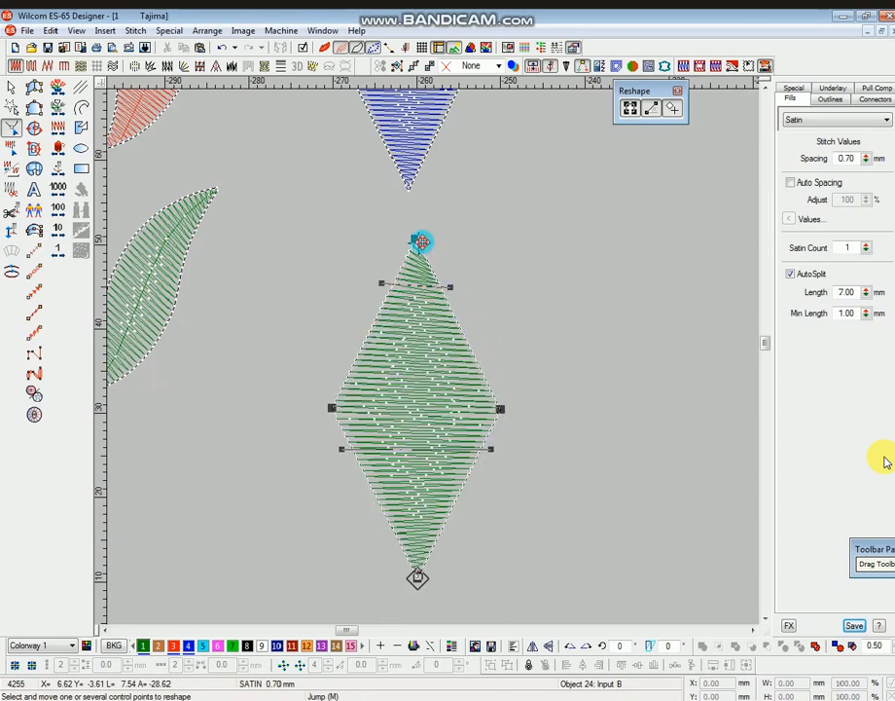
pyautogui.moveTo(423, 240); pyautogui.dragTo(422, 241)
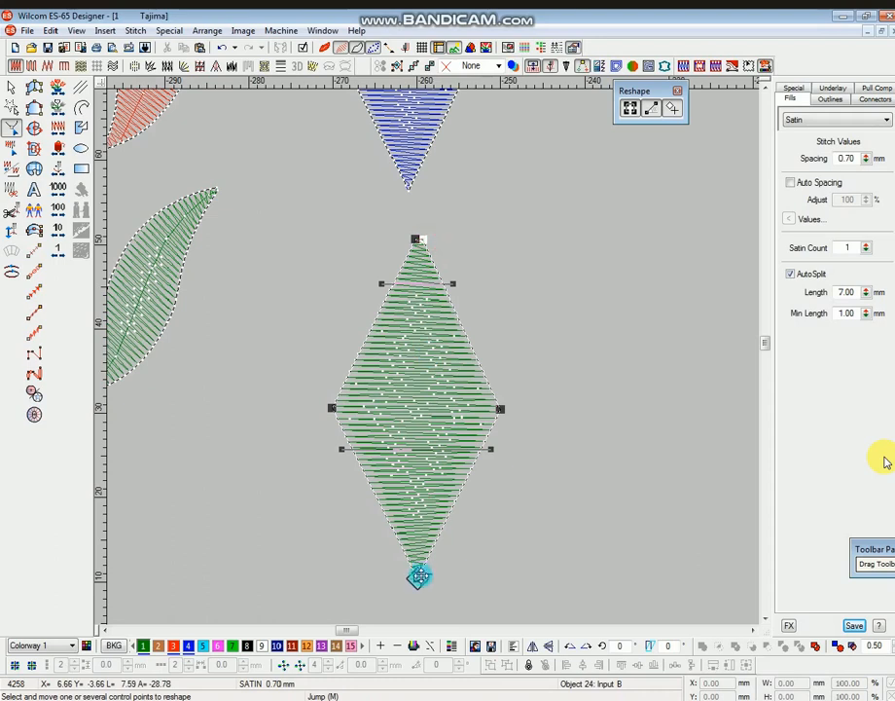
pyautogui.moveTo(419, 576); pyautogui.dragTo(419, 578)
pyautogui.press('Escape')
# Digitize side 1 of an Input B column over the red diamond, from bottom corner through left corner to top corner
pyautogui.scroll(2, 575, 362)
pyautogui.hotkey('shift', 'z')
pyautogui.hotkey('shift', 'z')
pyautogui.press('b')
pyautogui.moveTo(435, 263); pyautogui.dragTo(526, 428)
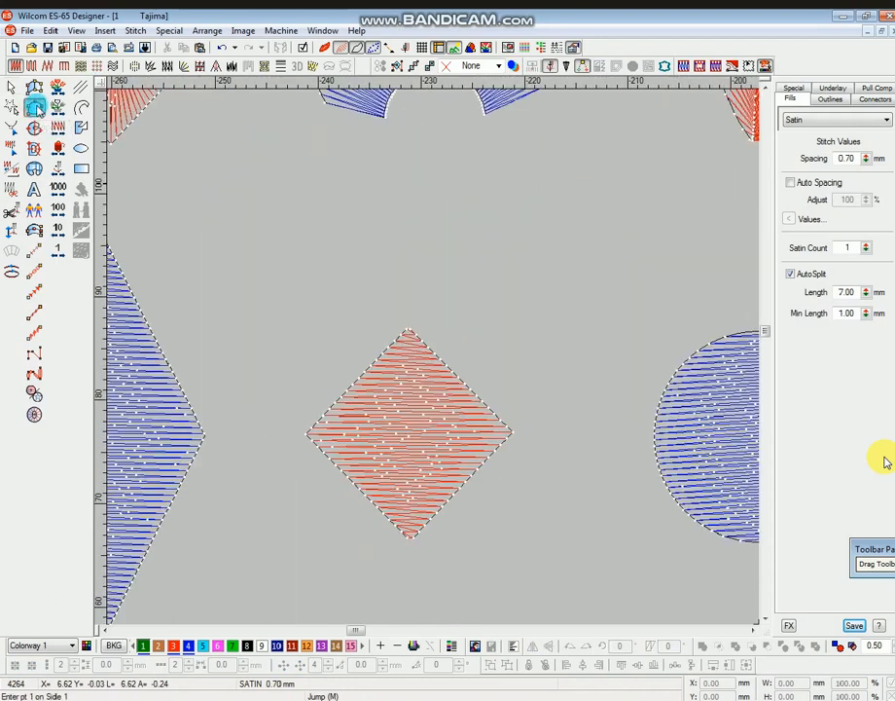
pyautogui.scroll(-1, 256, 354)
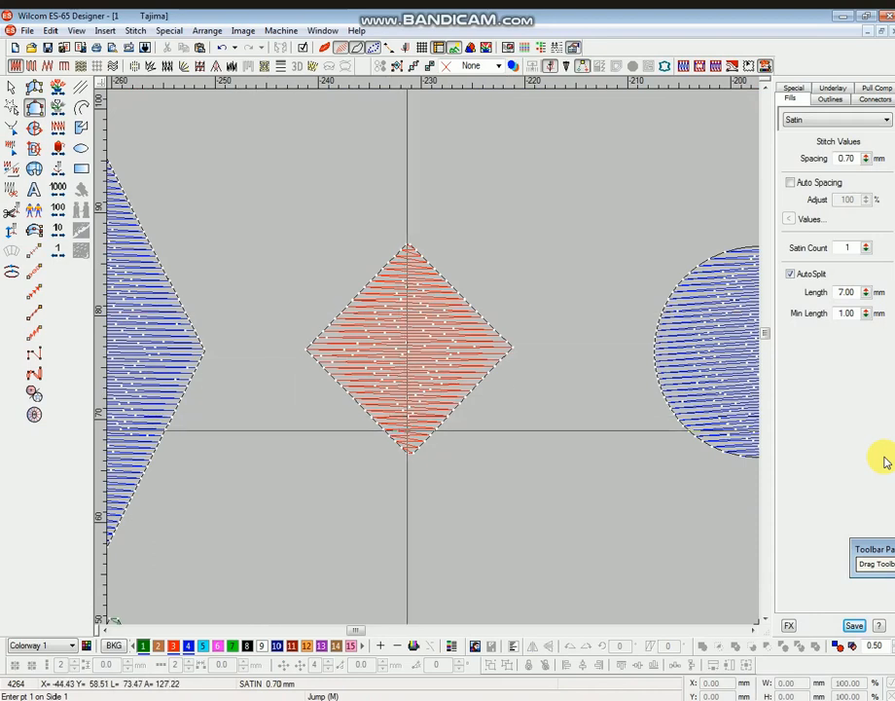
pyautogui.click(410, 453)
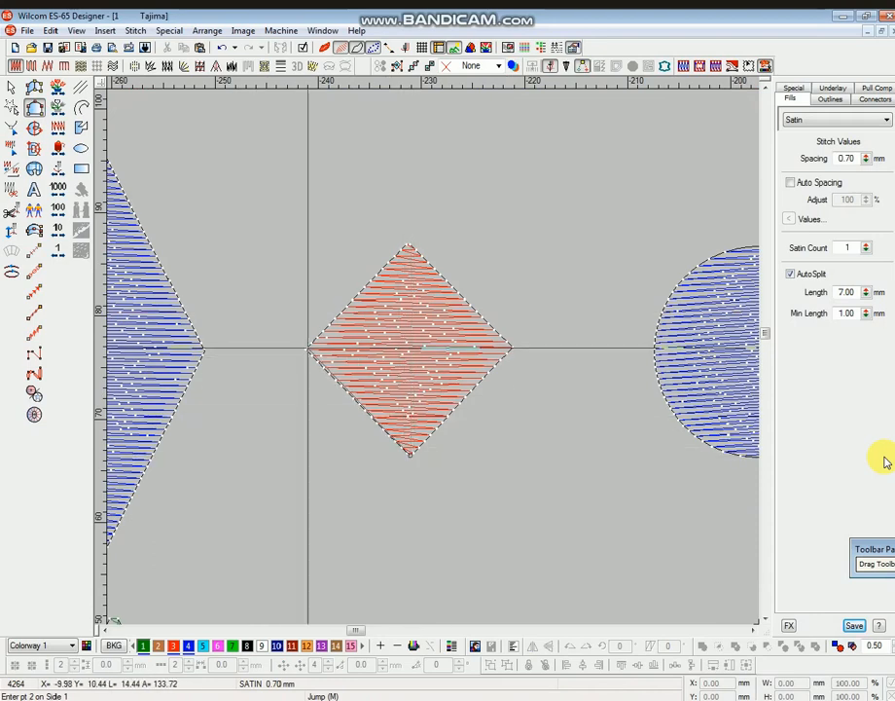
pyautogui.click(307, 351)
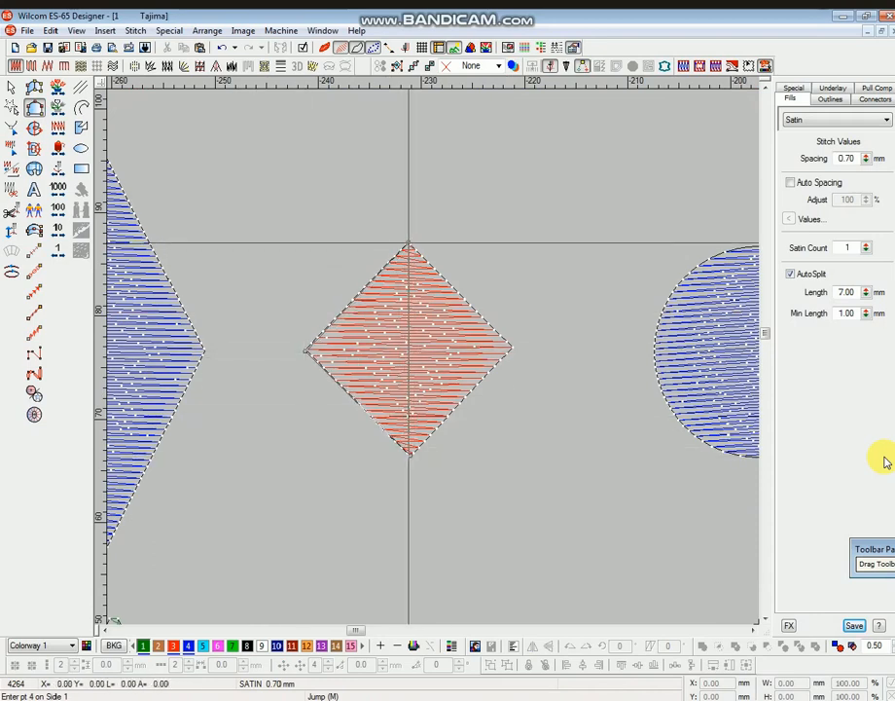
pyautogui.press('Return')
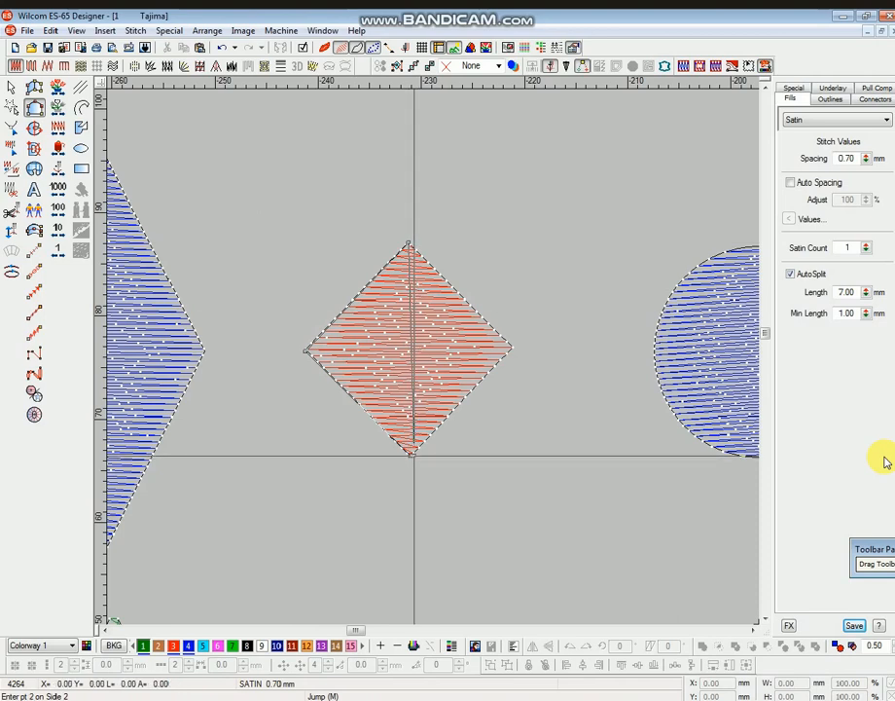
# Complete side 2 through the red diamond's right corner and move the new green diamond about 31 mm down and 2 mm left
pyautogui.click(512, 348)
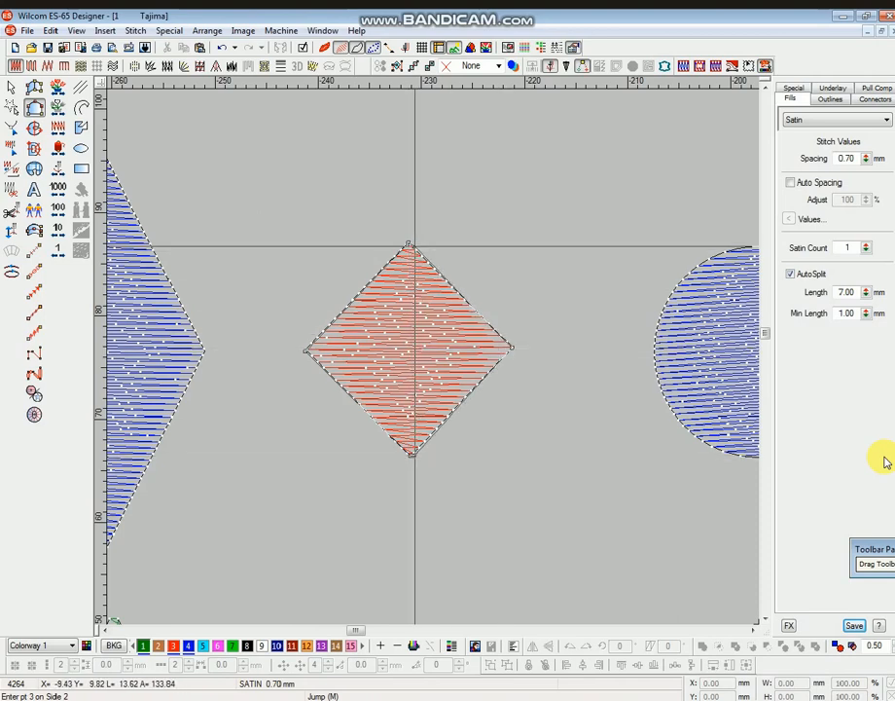
pyautogui.press('Return')
pyautogui.press('Escape')
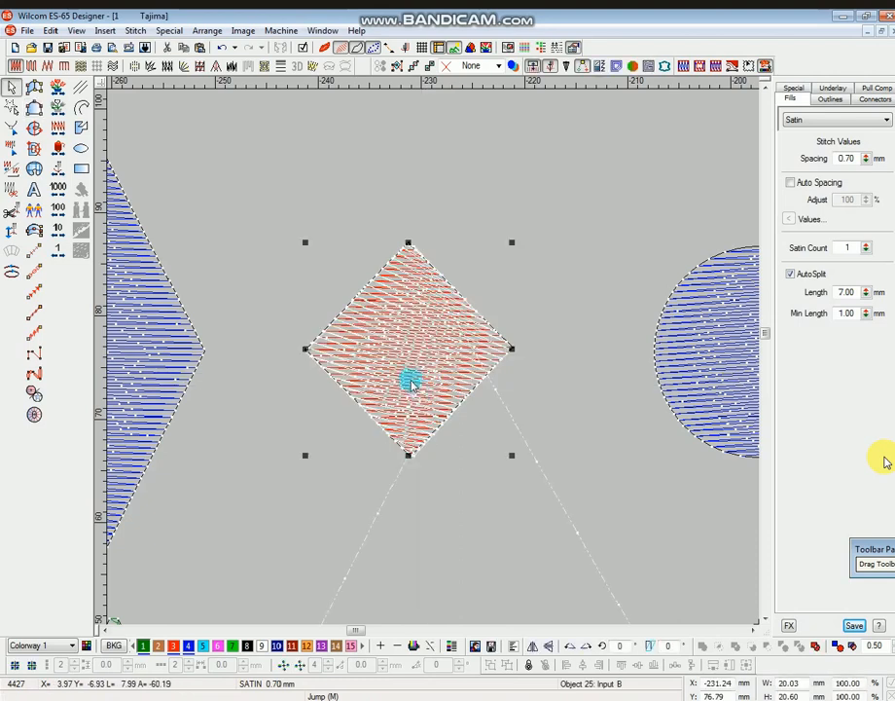
pyautogui.moveTo(412, 362); pyautogui.dragTo(429, 493)
# Level the small green diamond's stitch angles near both tips and move its exit point to the bottom corner
pyautogui.press('h')
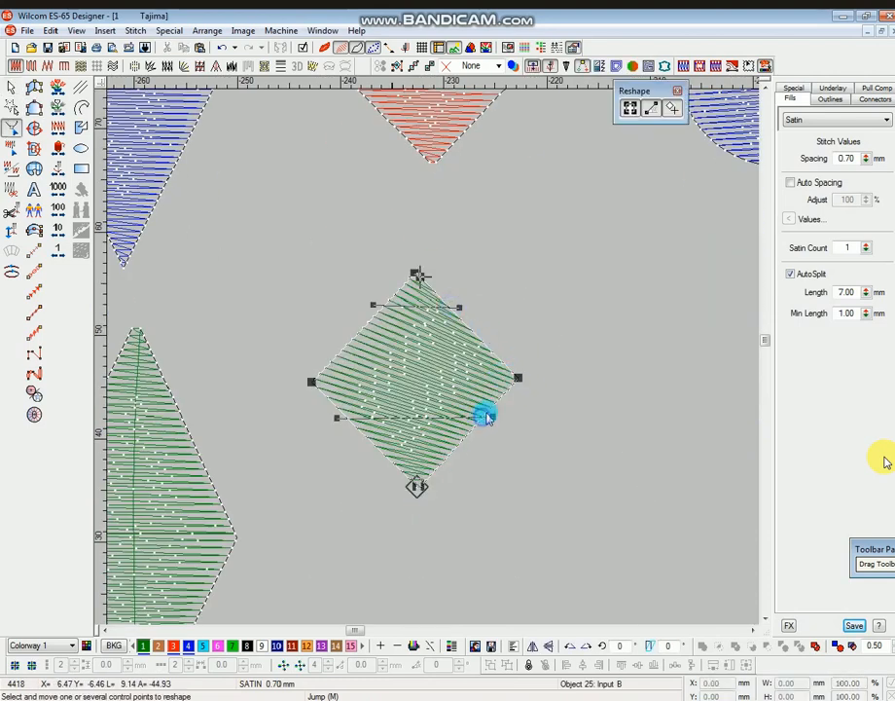
pyautogui.moveTo(484, 417); pyautogui.dragTo(491, 415)
pyautogui.scroll(2, 436, 290)
pyautogui.scroll(3, 443, 304)
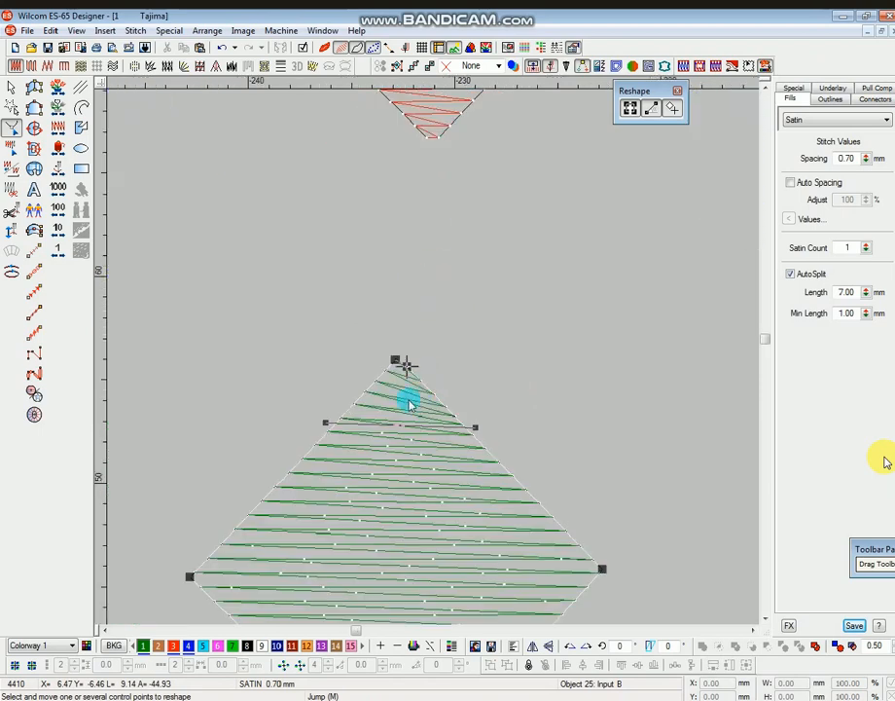
pyautogui.moveTo(379, 376); pyautogui.dragTo(376, 362)
pyautogui.scroll(-3, 477, 433)
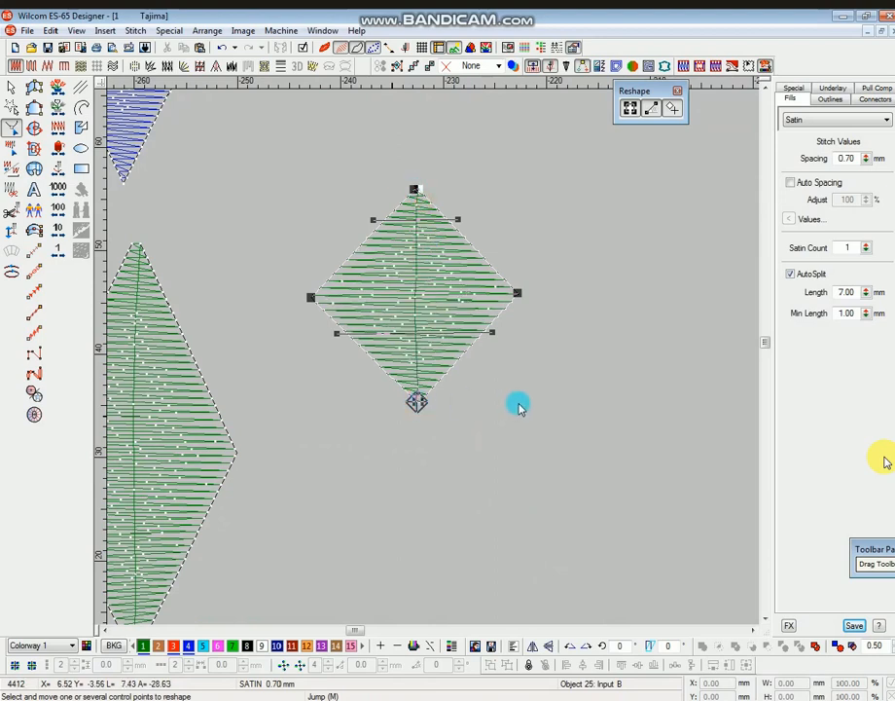
# Digitize side 1 of an Input B column around the blue circle's left half, from lowest point to highest point
pyautogui.scroll(-5, 518, 406)
pyautogui.moveTo(498, 250); pyautogui.dragTo(544, 317)
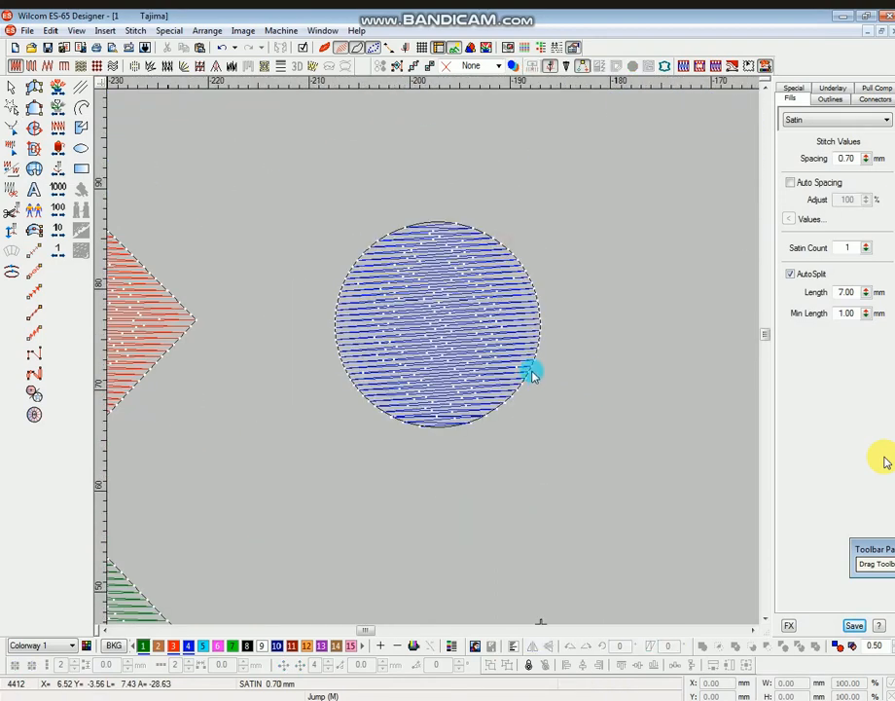
pyautogui.press('z')
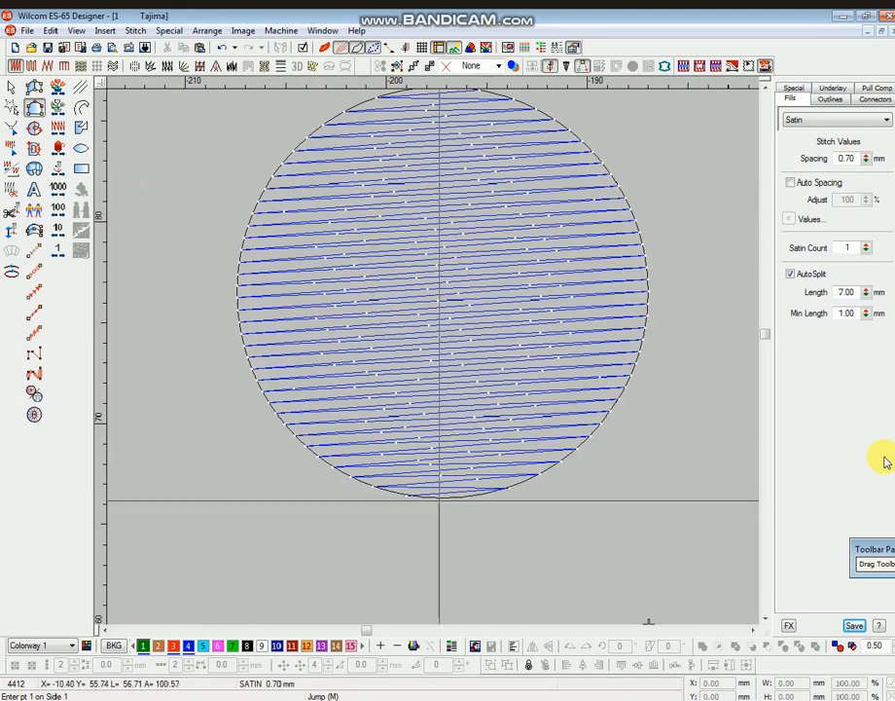
pyautogui.click(238, 316)
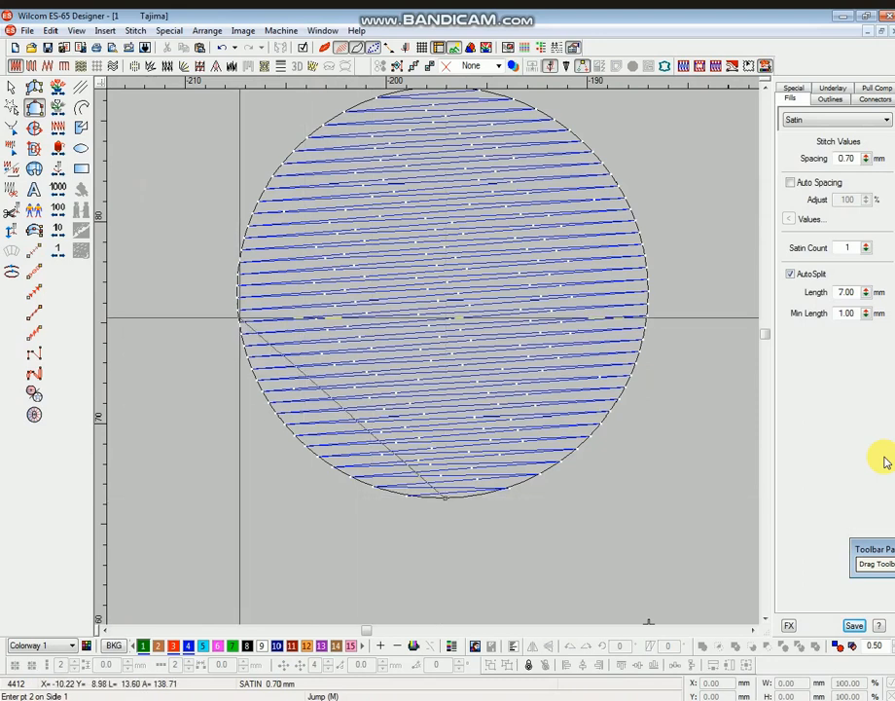
pyautogui.scroll(3, 238, 321)
pyautogui.click(436, 254)
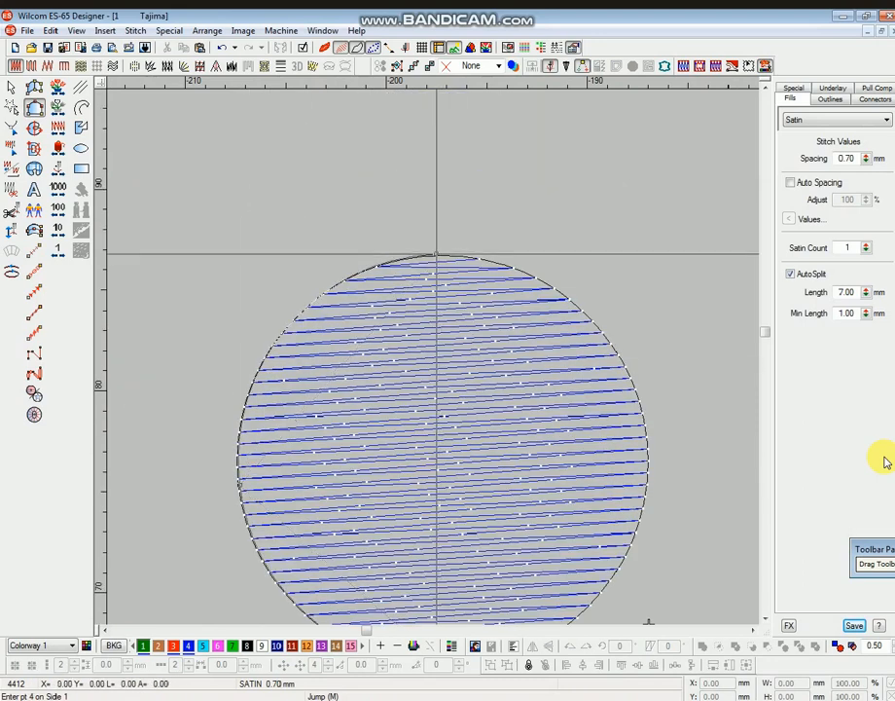
pyautogui.press('Return')
# Digitize side 2 around the blue circle's right half from bottom to top and generate the satin stitches
pyautogui.scroll(-3, 436, 254)
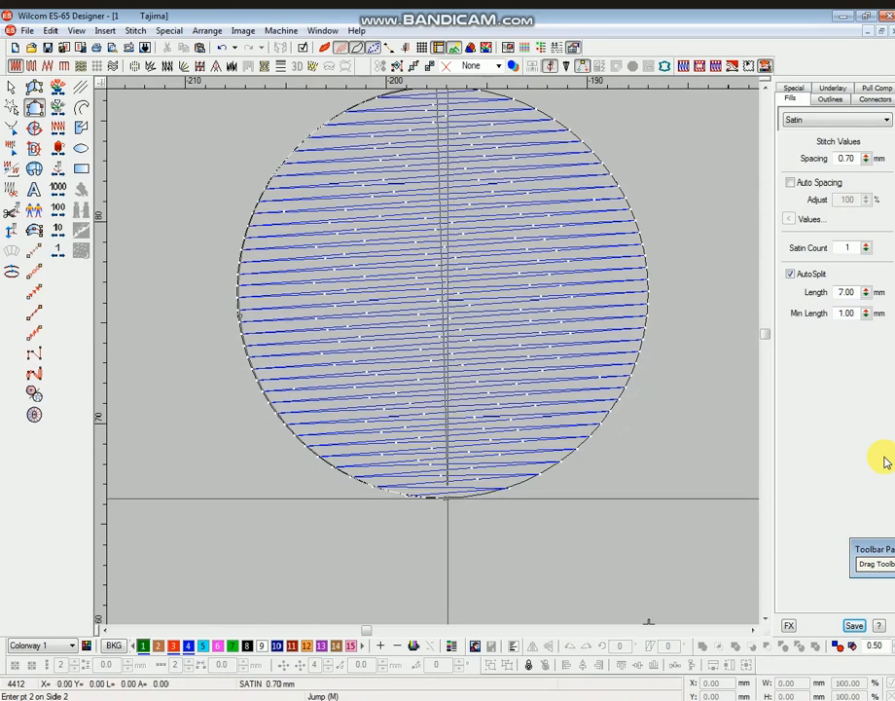
pyautogui.click(647, 298)
pyautogui.scroll(3, 633, 312)
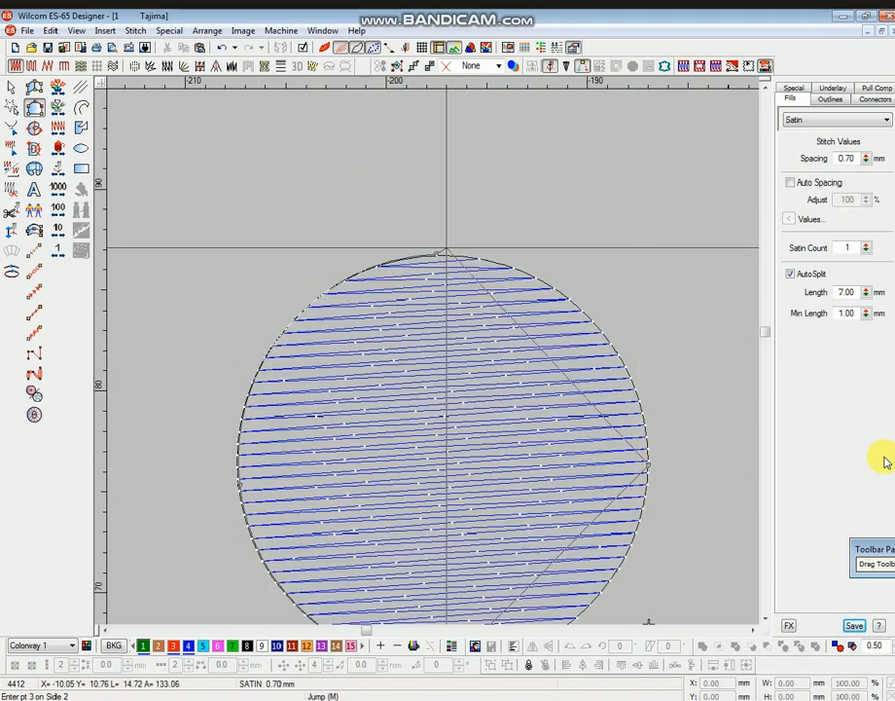
pyautogui.press('Return')
pyautogui.scroll(-2, 440, 359)
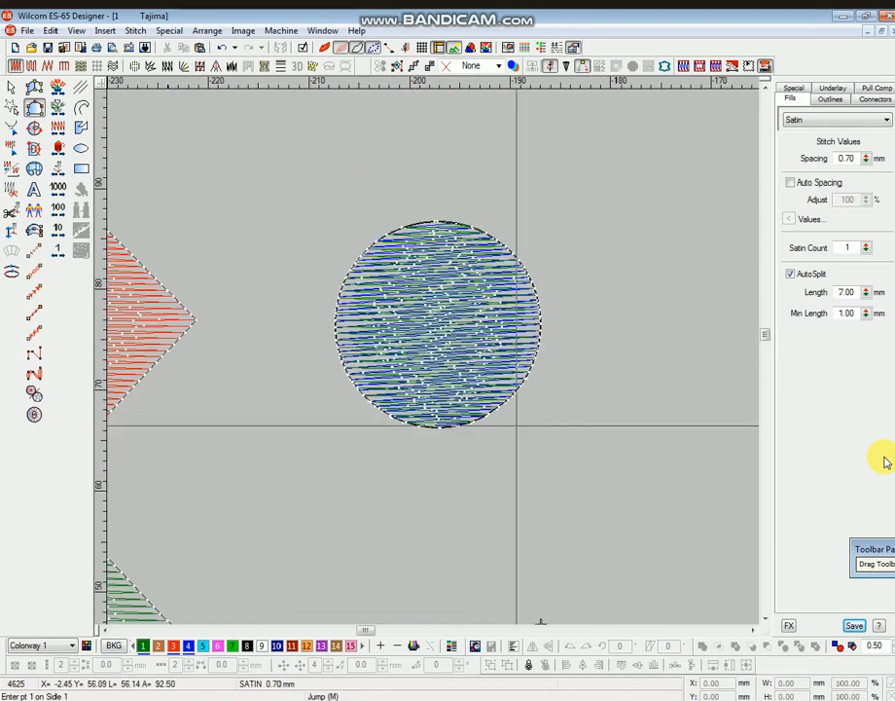
# Move the new green circle about 25 mm down, below the blue circle, and level its stitch angle near the top
pyautogui.press('Escape')
pyautogui.moveTo(486, 325); pyautogui.dragTo(465, 594)
pyautogui.scroll(-3, 472, 535)
pyautogui.moveTo(433, 451); pyautogui.dragTo(463, 434)
pyautogui.press('h')
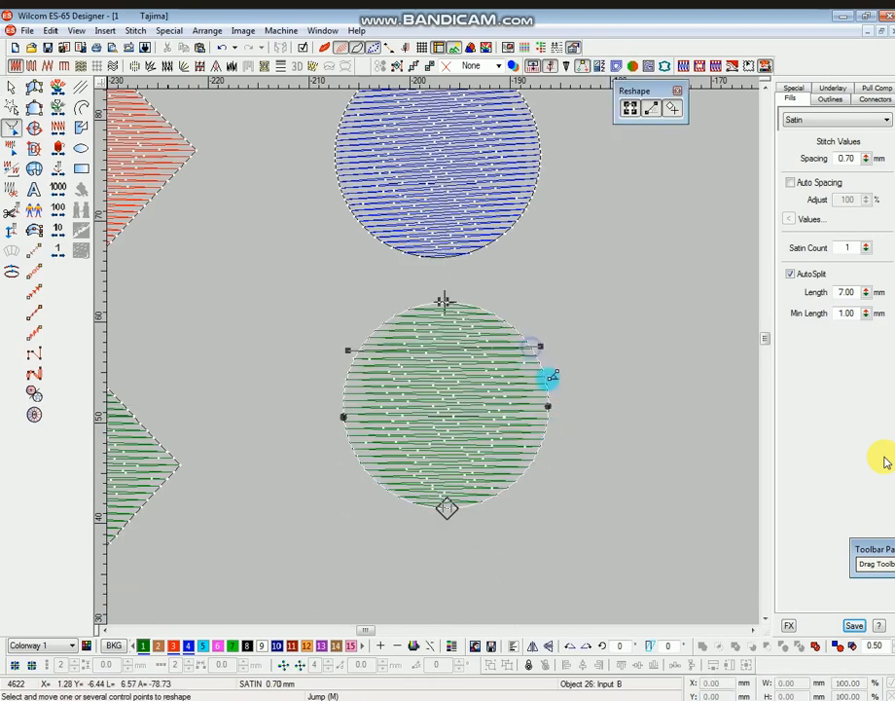
pyautogui.press('Escape')
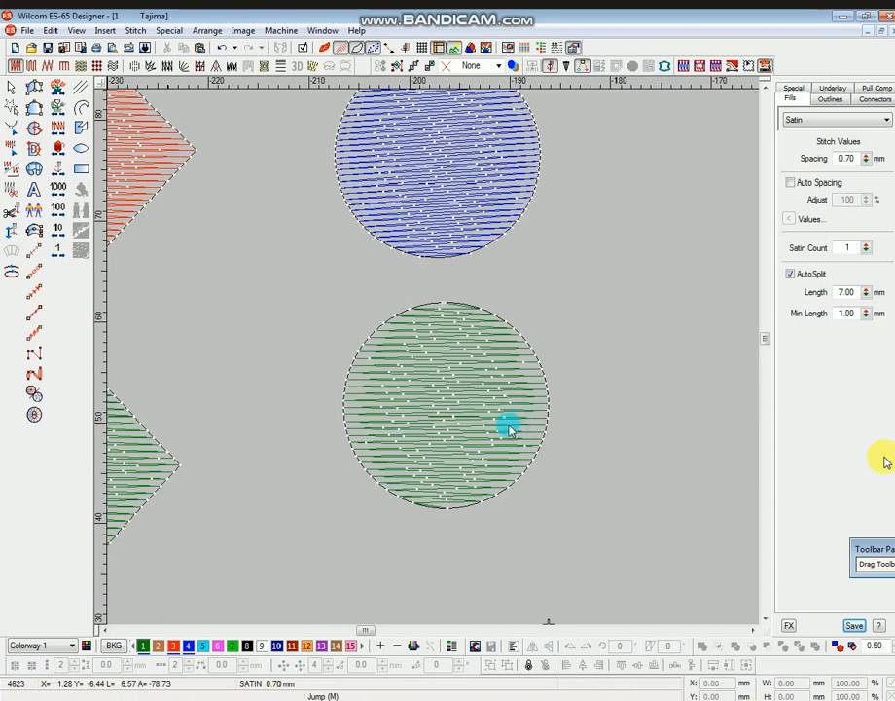
# Examine the embroidered shapes and the blue curved leaf in realistic stitch view
pyautogui.press('t')
pyautogui.scroll(-3, 507, 428)
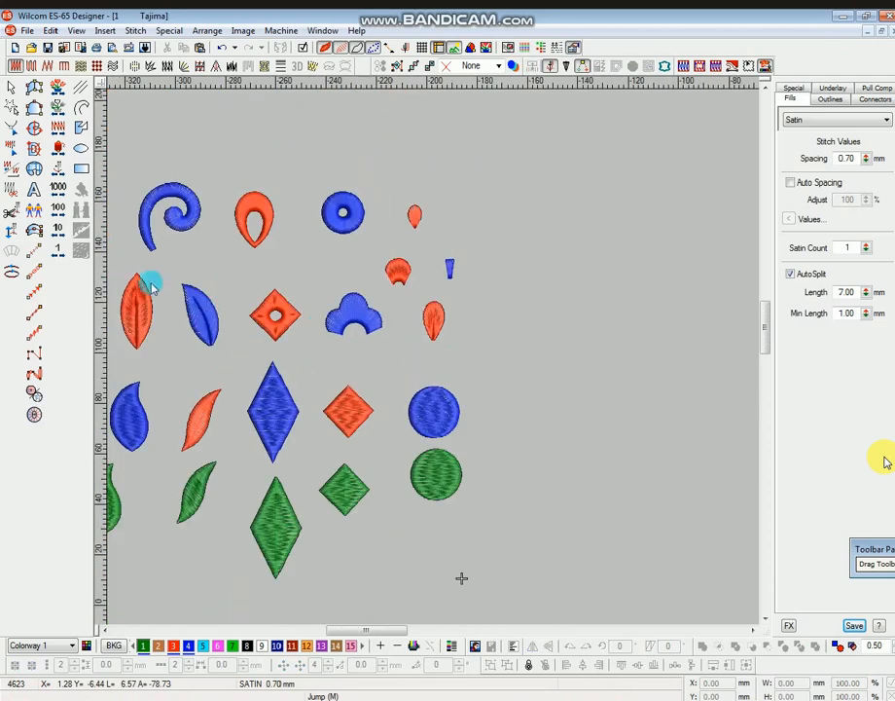
pyautogui.scroll(3, 270, 415)
pyautogui.scroll(-3, 269, 415)
pyautogui.scroll(4, 270, 306)
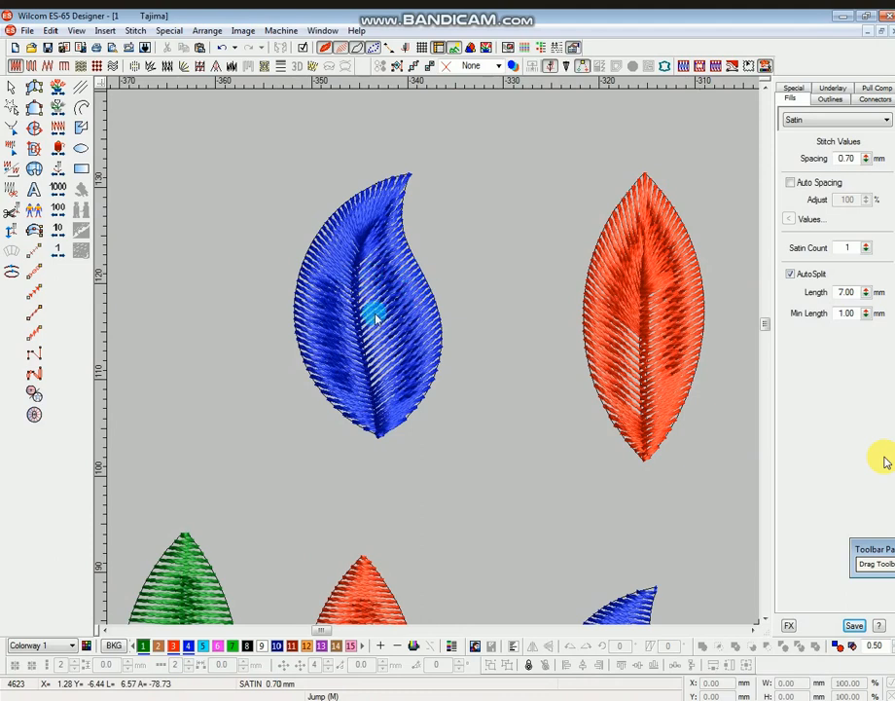
pyautogui.scroll(2, 381, 308)
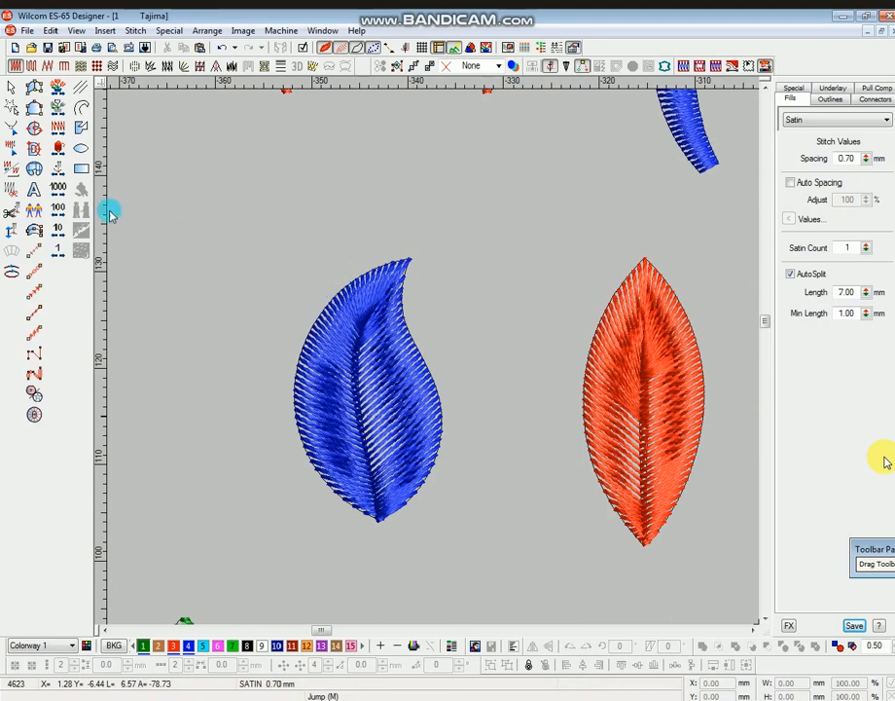
pyautogui.press('t')
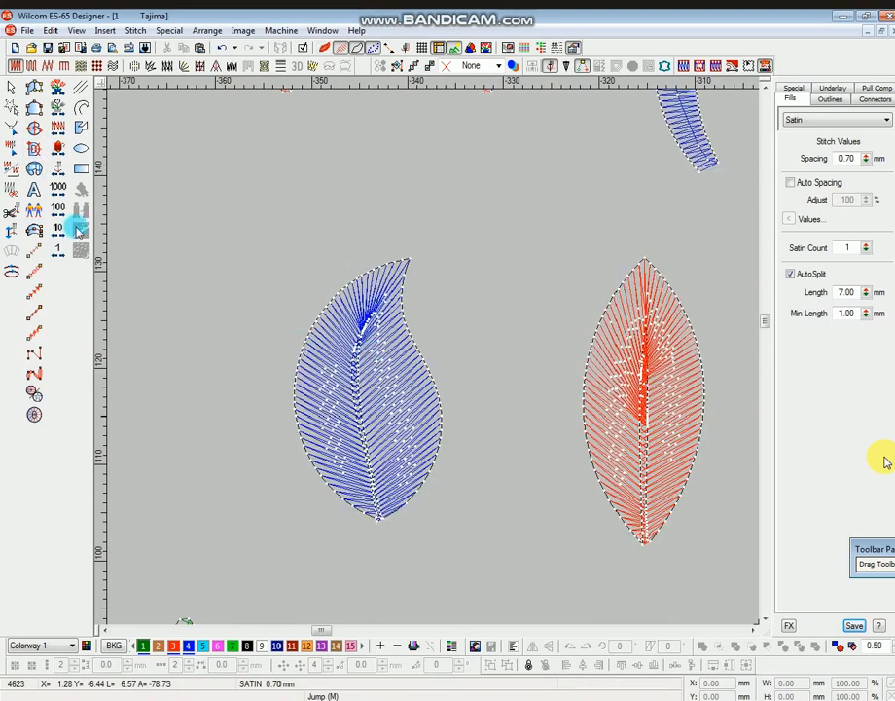
# Digitize side 1 of an Input B column clockwise around the blue curved leaf's whole outline, starting and ending at its bottom tip
pyautogui.click(37, 109)
pyautogui.press('z')
pyautogui.scroll(-2, 351, 429)
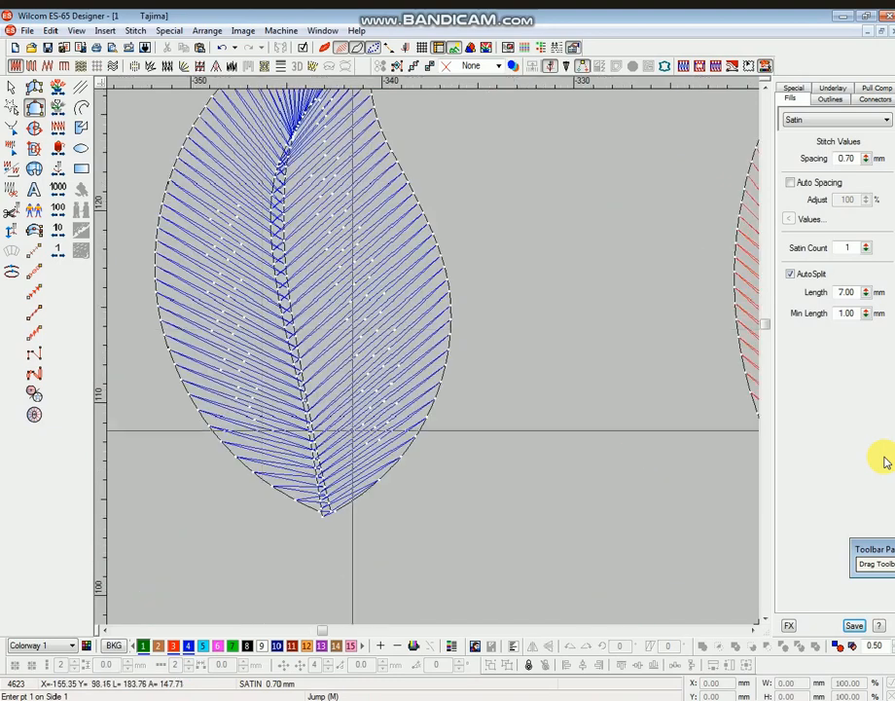
pyautogui.click(327, 513)
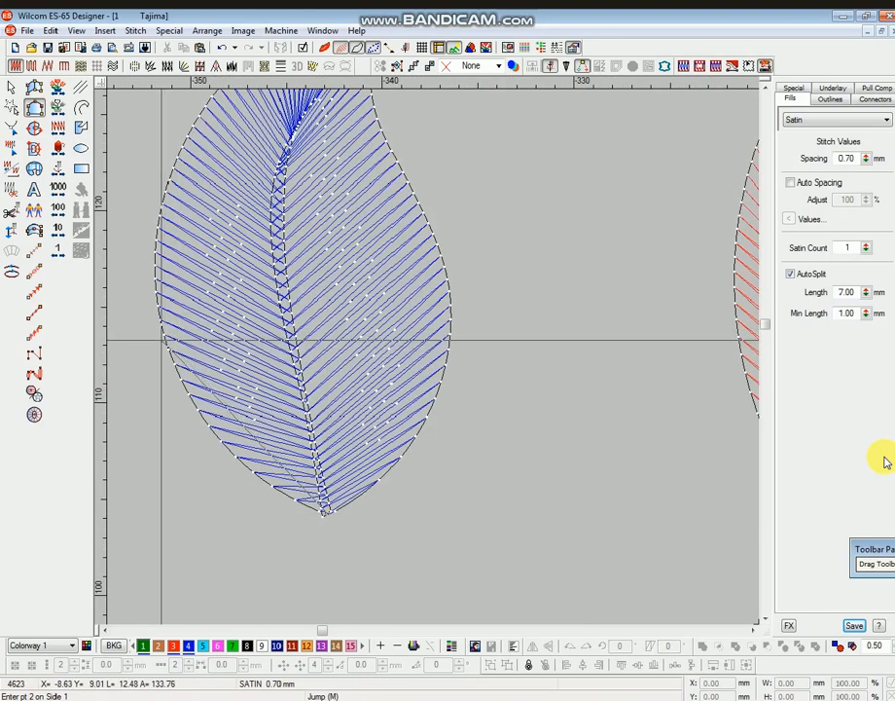
pyautogui.rightClick(161, 338)
pyautogui.scroll(3, 183, 463)
pyautogui.rightClick(192, 381)
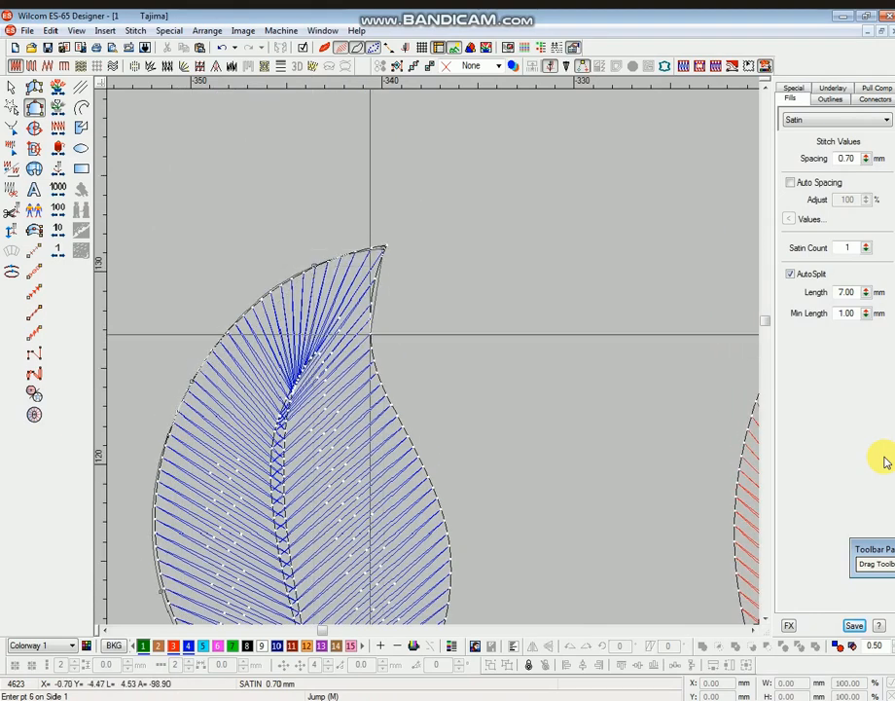
pyautogui.rightClick(444, 482)
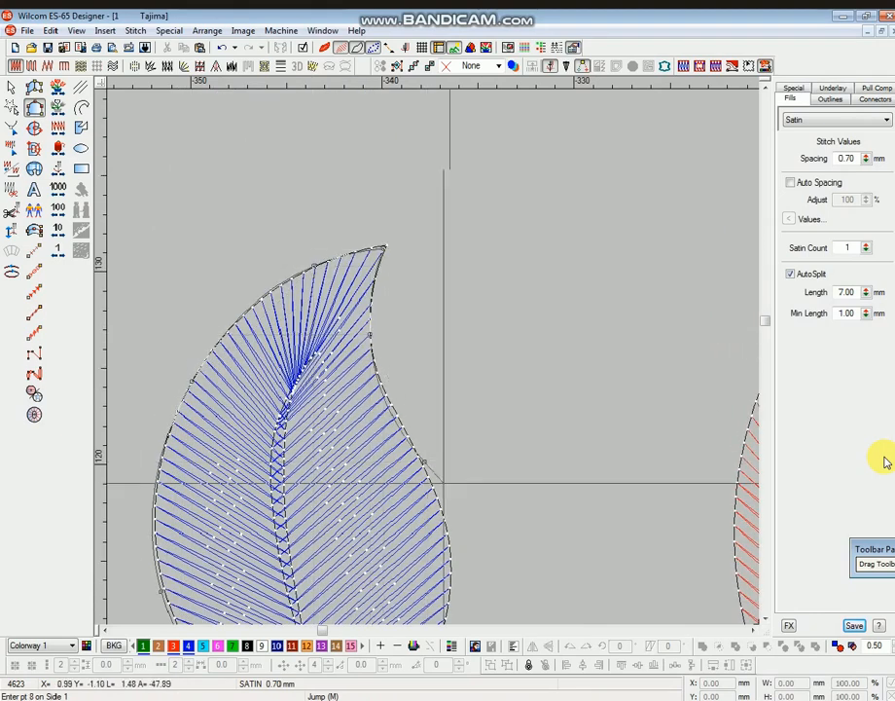
pyautogui.scroll(-3, 440, 336)
pyautogui.rightClick(413, 446)
pyautogui.click(325, 507)
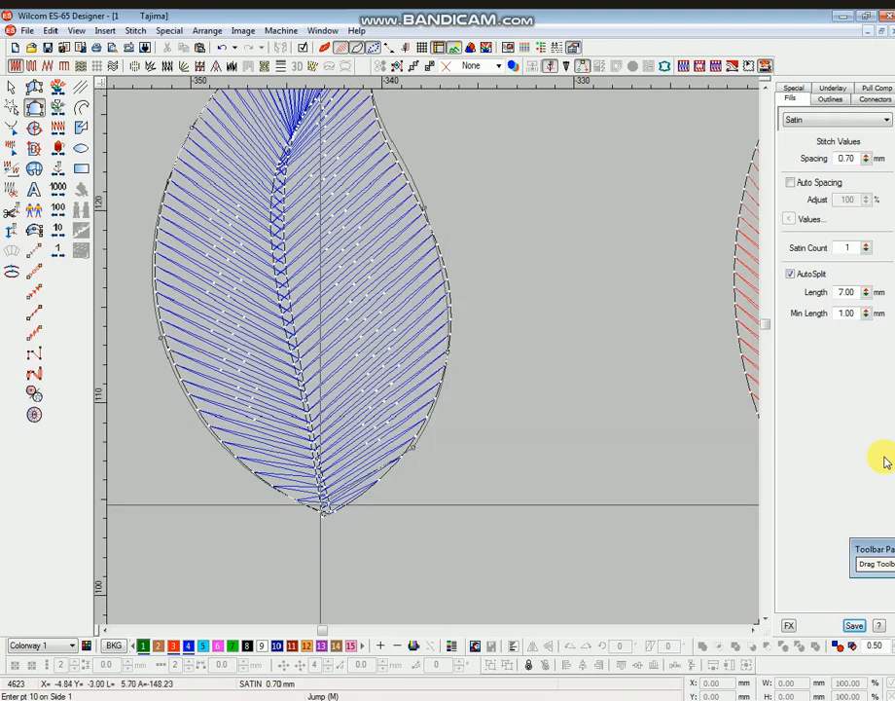
pyautogui.click(329, 514)
pyautogui.press('Return')
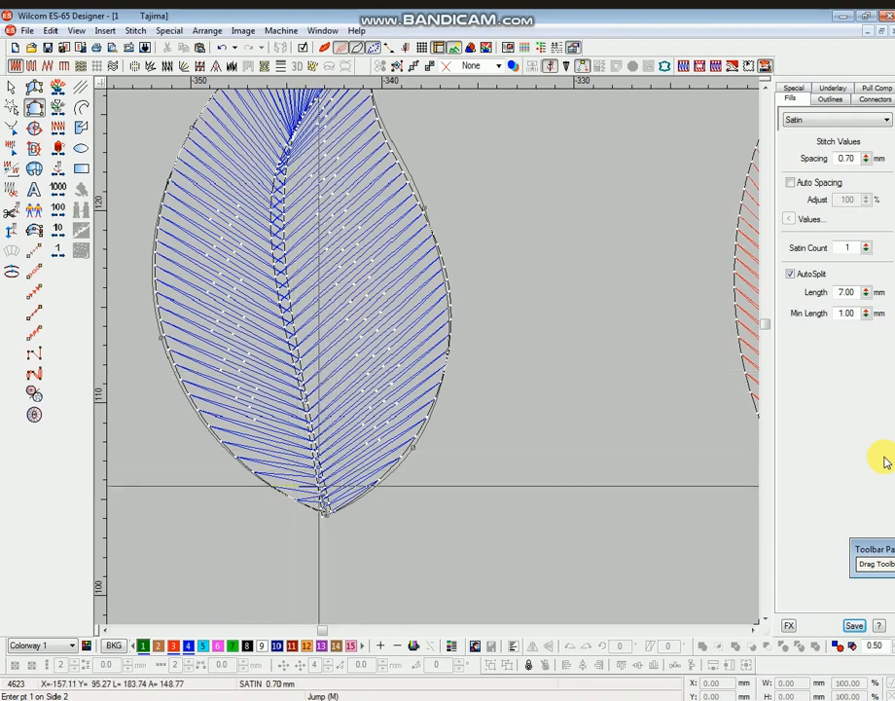
# Digitize side 2 from the bottom tip up the blue leaf's central vein and back down, and generate the satin stitches
pyautogui.click(329, 510)
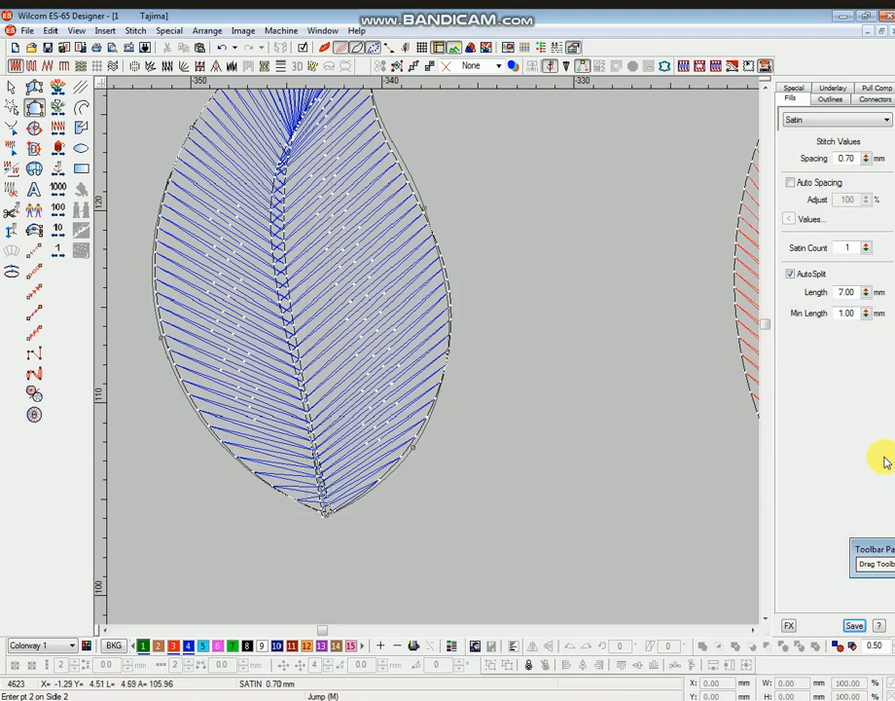
pyautogui.click(294, 244)
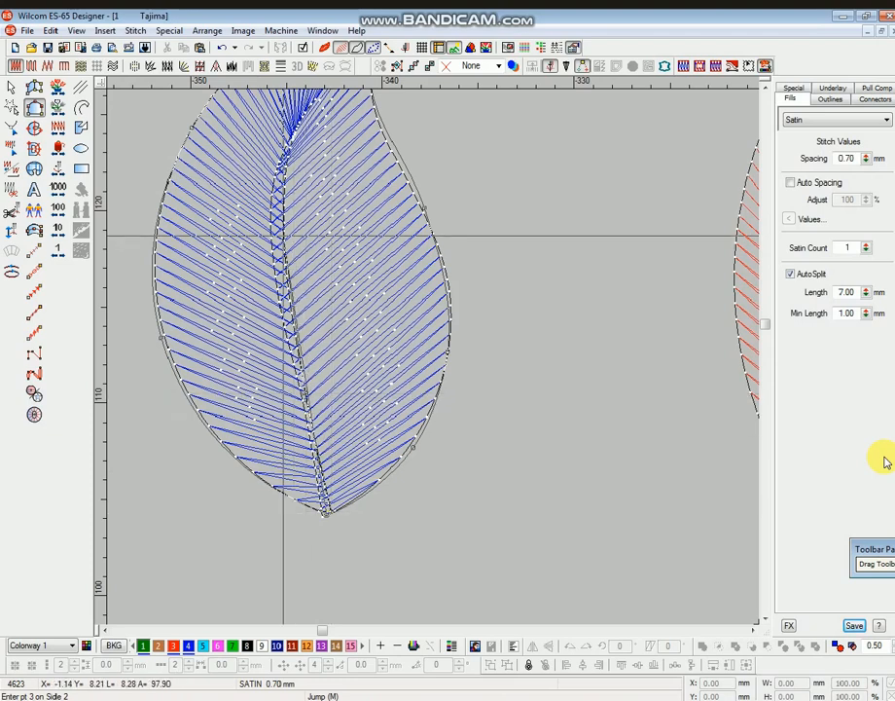
pyautogui.rightClick(283, 235)
pyautogui.scroll(2, 292, 275)
pyautogui.click(314, 267)
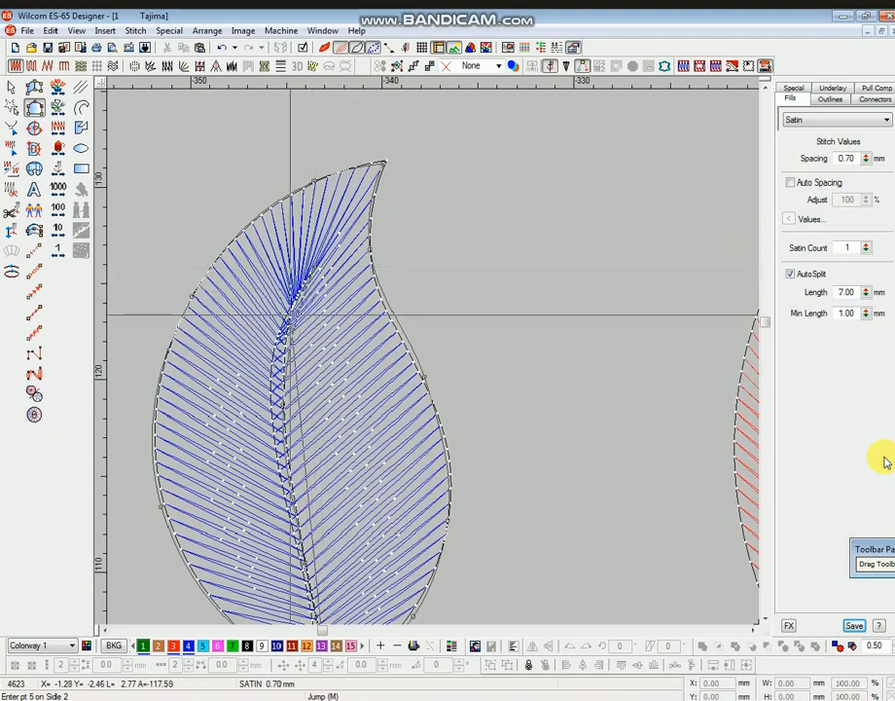
pyautogui.scroll(-2, 292, 412)
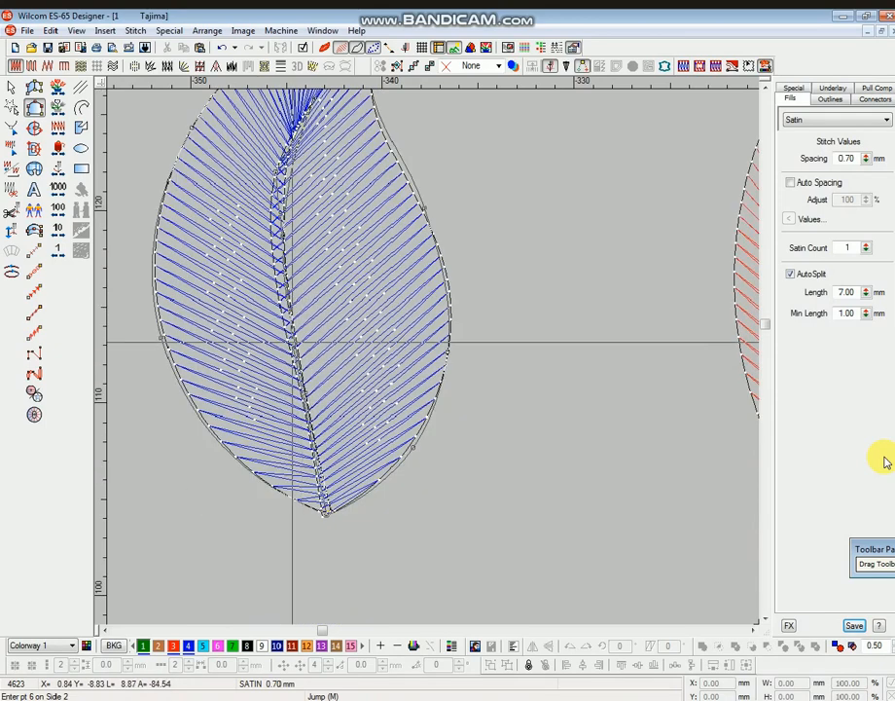
pyautogui.rightClick(292, 344)
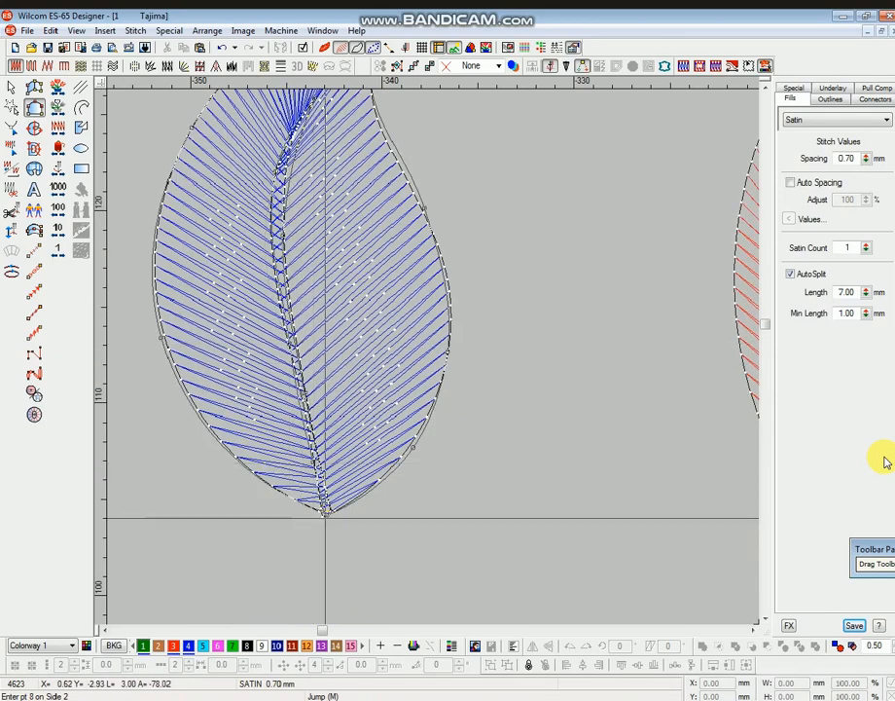
pyautogui.press('Return')
# Move the new green curved leaf about 18 mm to the left of the blue leaf
pyautogui.press('Escape')
pyautogui.click(380, 351)
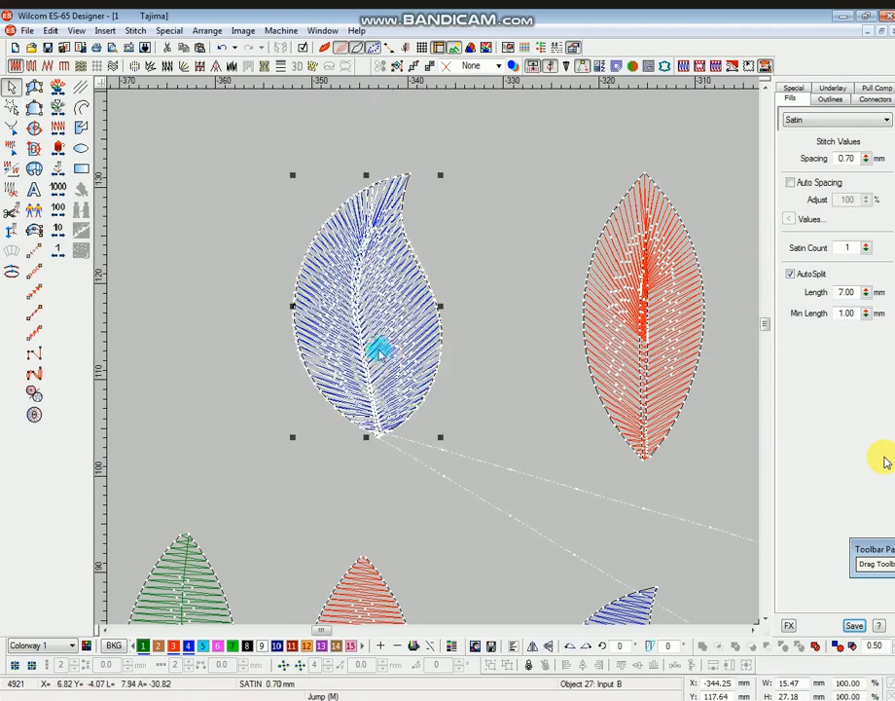
pyautogui.moveTo(390, 343); pyautogui.dragTo(213, 342)
pyautogui.press('b')
pyautogui.moveTo(175, 153); pyautogui.dragTo(266, 409)
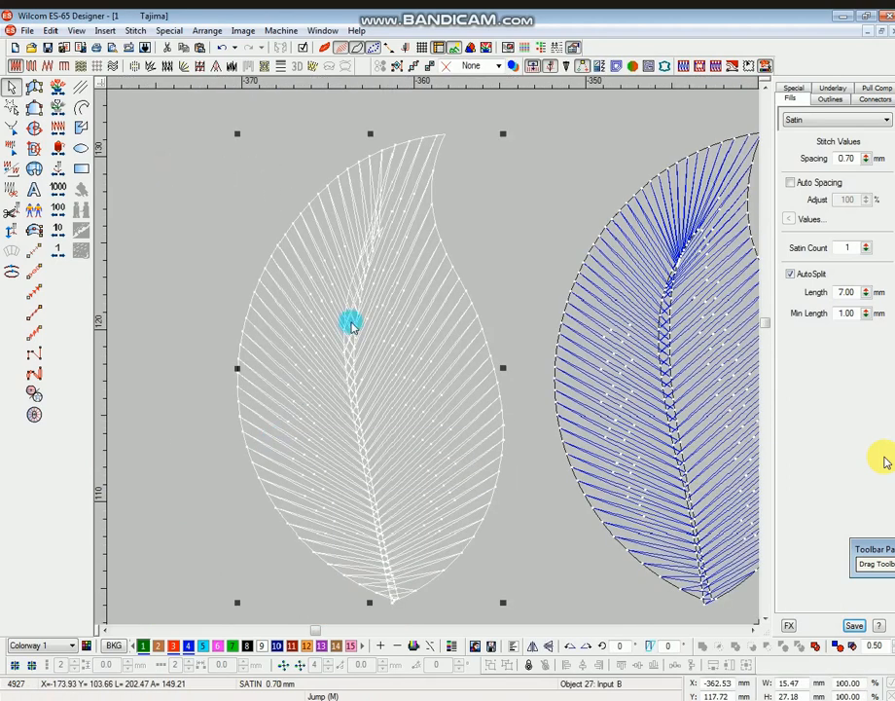
# Flatten the green curved leaf's stitch direction with stitch angles on both sides of its lower half
pyautogui.press('h')
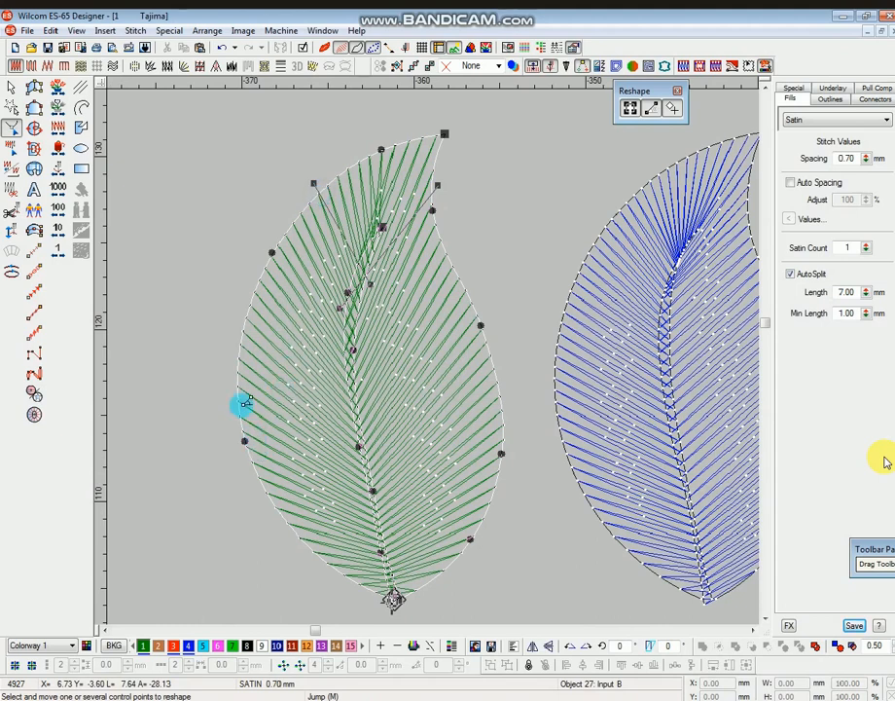
pyautogui.moveTo(486, 517); pyautogui.dragTo(494, 516)
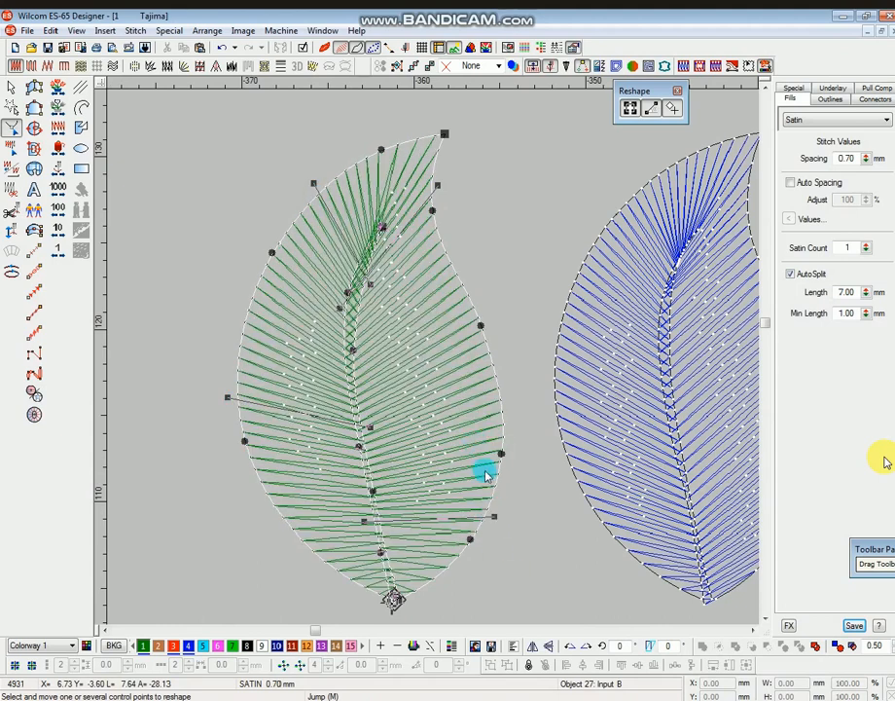
pyautogui.click(510, 417)
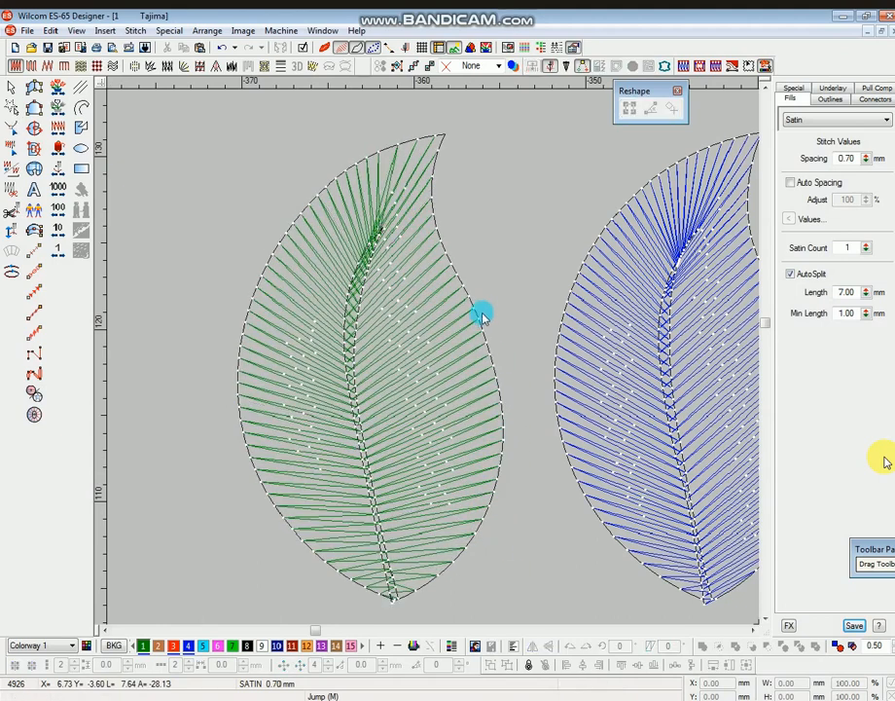
# Digitize side 1 of an Input B column clockwise around the red pointed leaf's outline, starting and ending at its bottom tip
pyautogui.hotkey('shift', 'z')
pyautogui.click(623, 417)
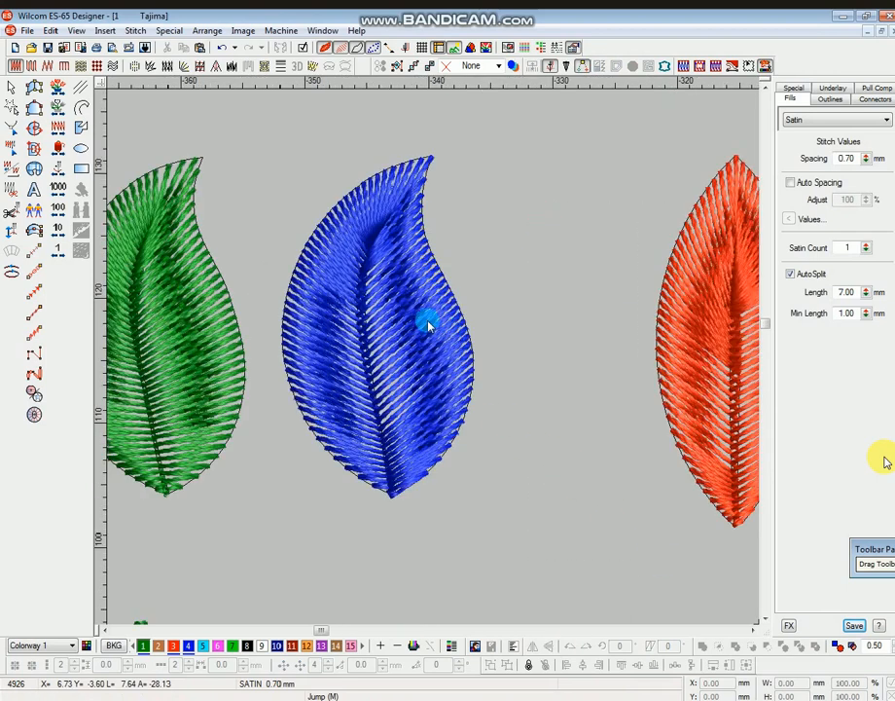
pyautogui.hotkey('shift', 'z')
pyautogui.click(603, 362)
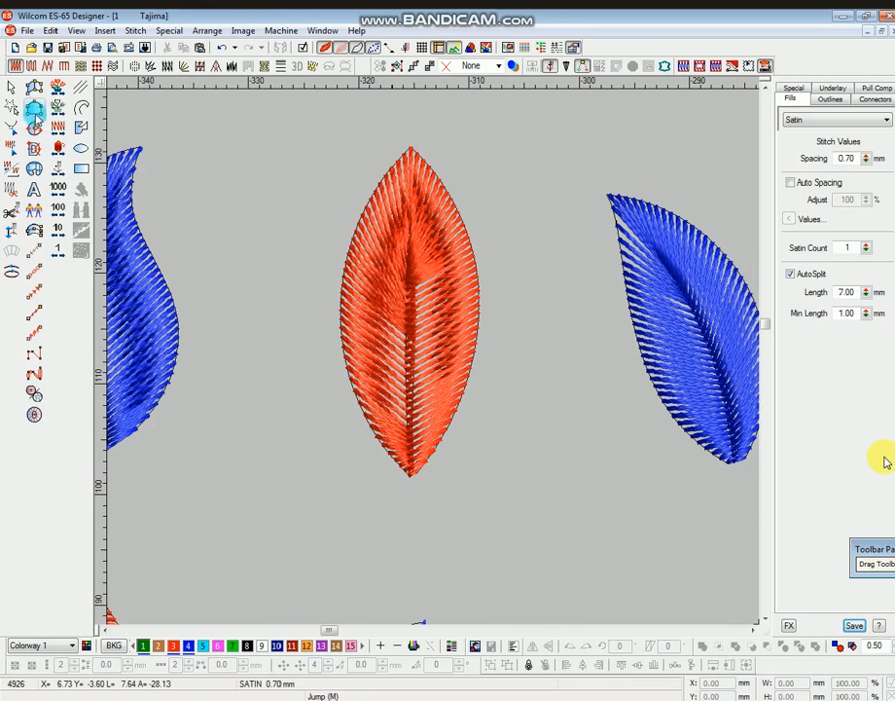
pyautogui.click(412, 477)
pyautogui.click(341, 334)
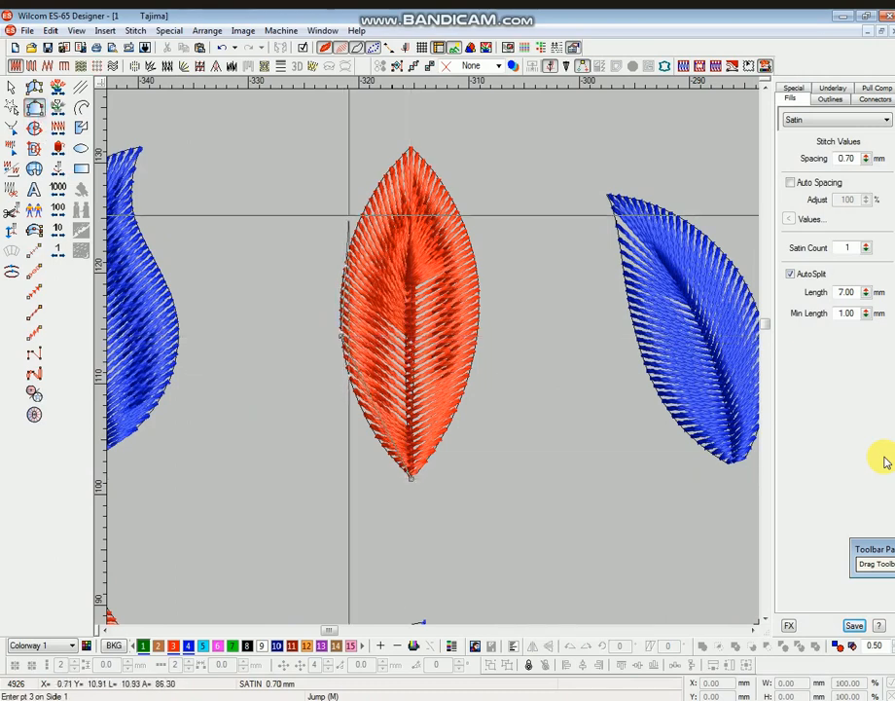
pyautogui.click(360, 214)
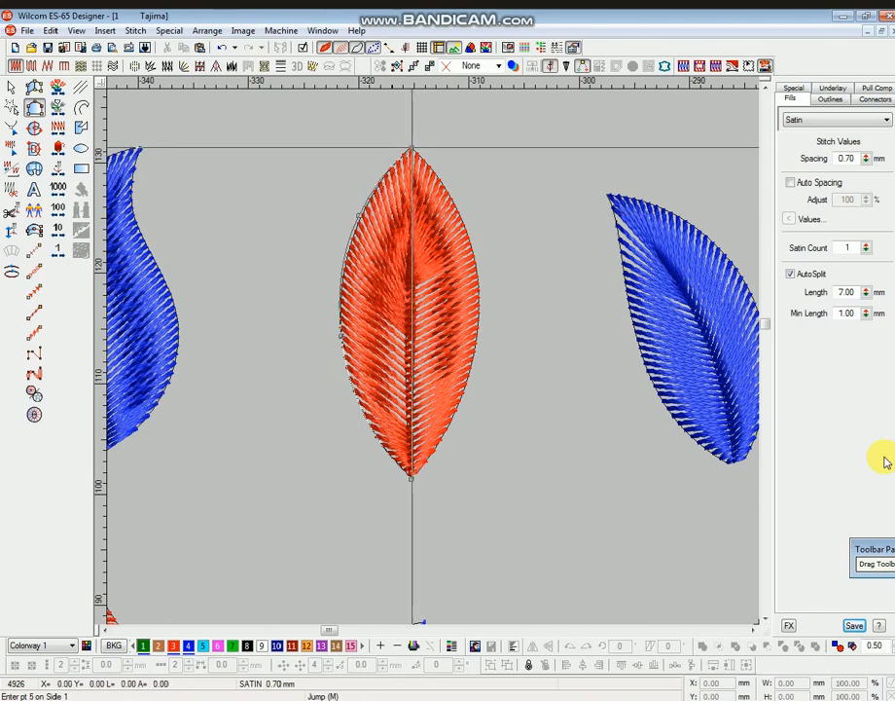
pyautogui.click(477, 266)
pyautogui.click(464, 395)
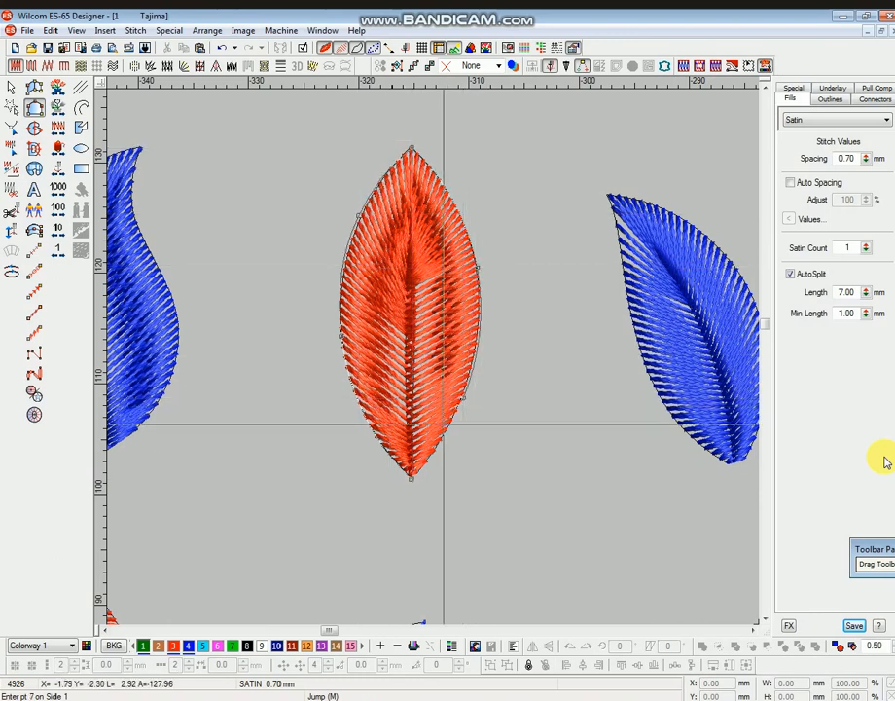
pyautogui.click(412, 476)
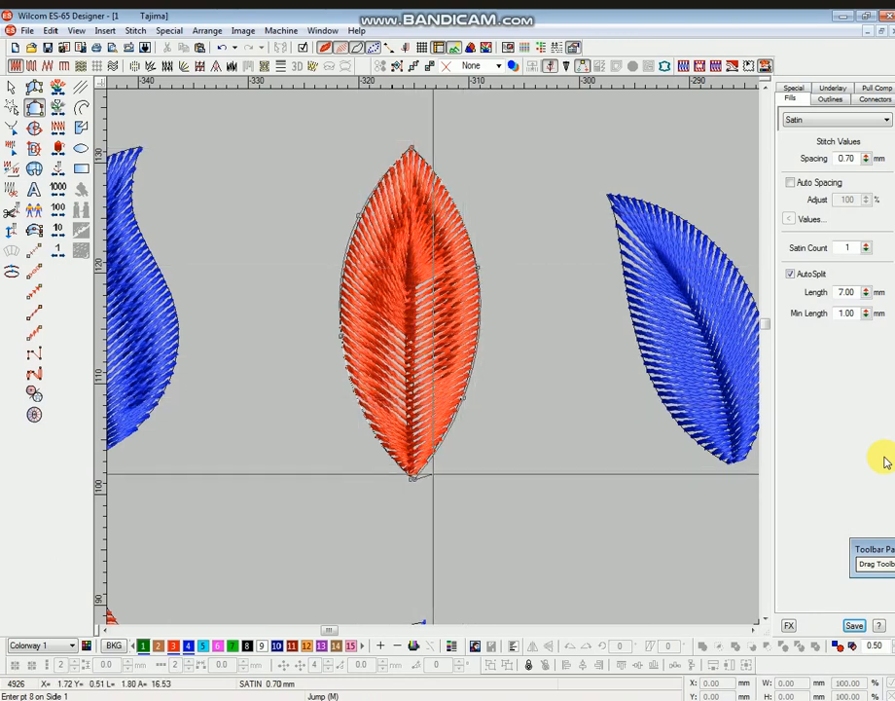
pyautogui.press('Return')
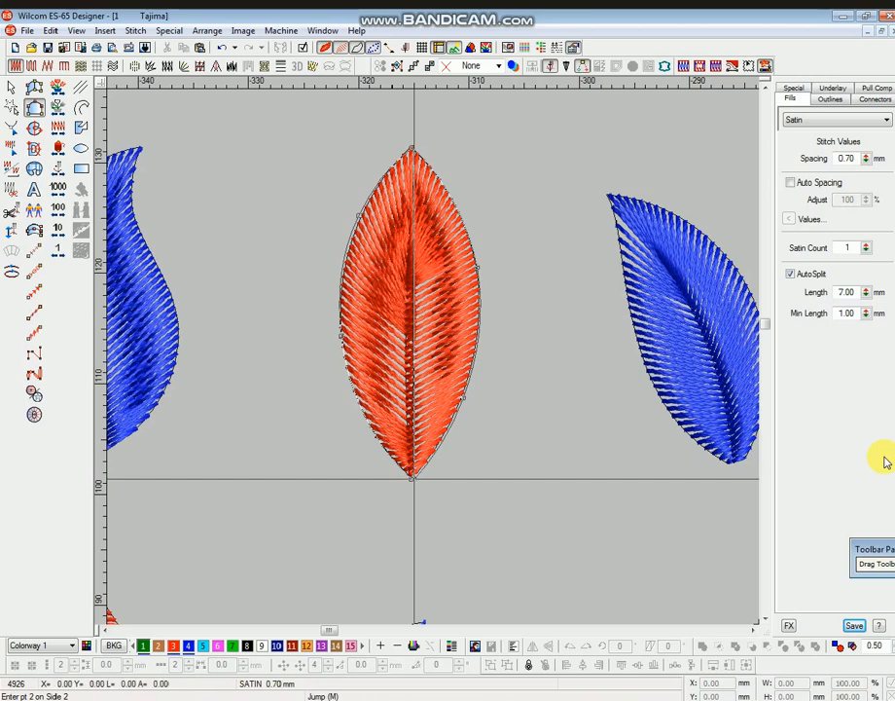
# Complete side 2 up the red leaf's central vein and back down to the bottom tip, and generate the satin stitches
pyautogui.click(410, 354)
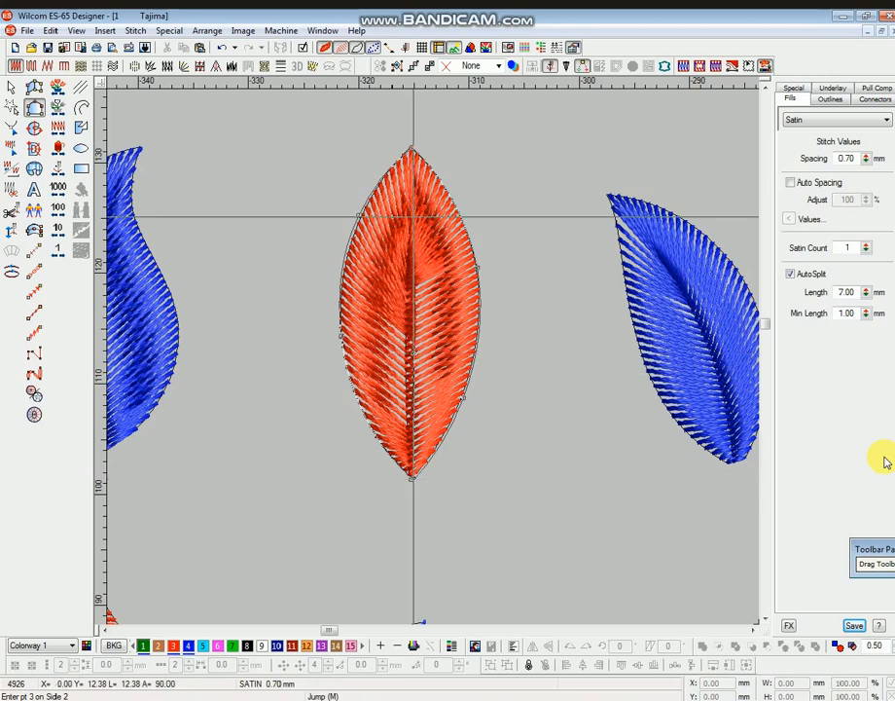
pyautogui.click(410, 224)
pyautogui.click(409, 291)
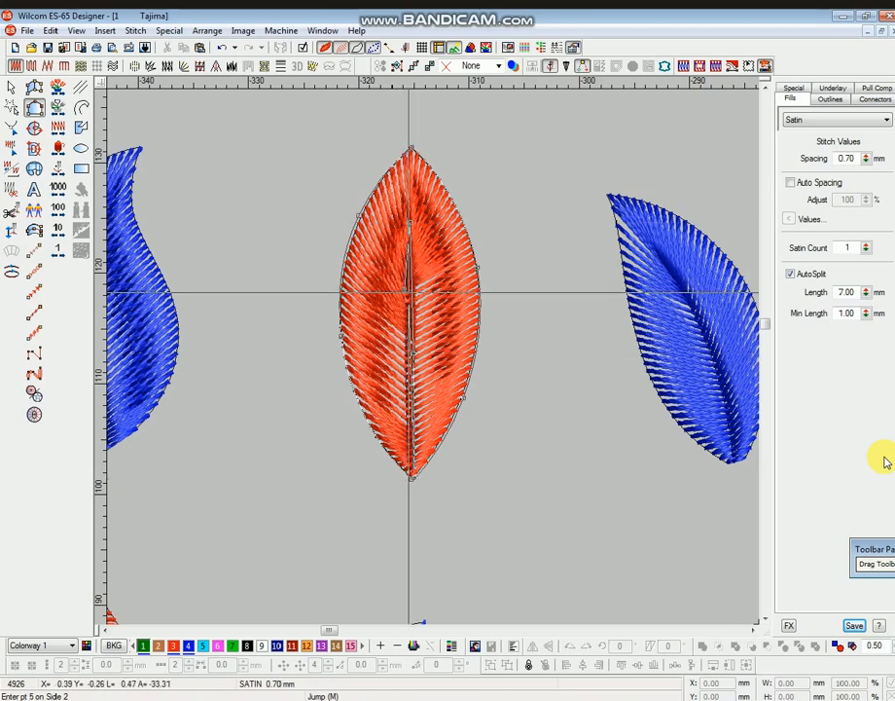
pyautogui.click(410, 476)
pyautogui.press('Return')
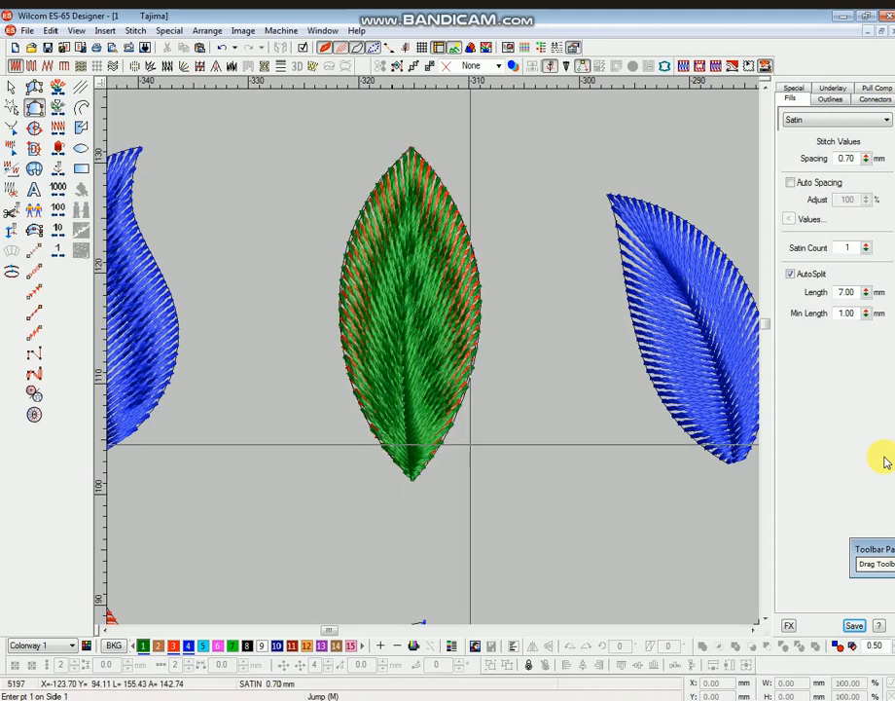
# Move the new green pointed leaf about 14 mm left and 18 mm down from the red leaf and show its plain stitch lines
pyautogui.press('Escape')
pyautogui.moveTo(448, 347)
pyautogui.mouseDown()
pyautogui.moveTo(416, 516)
pyautogui.moveTo(323, 432)
pyautogui.mouseUp()
pyautogui.press('b')
pyautogui.moveTo(273, 205); pyautogui.dragTo(367, 555)
pyautogui.press('t')
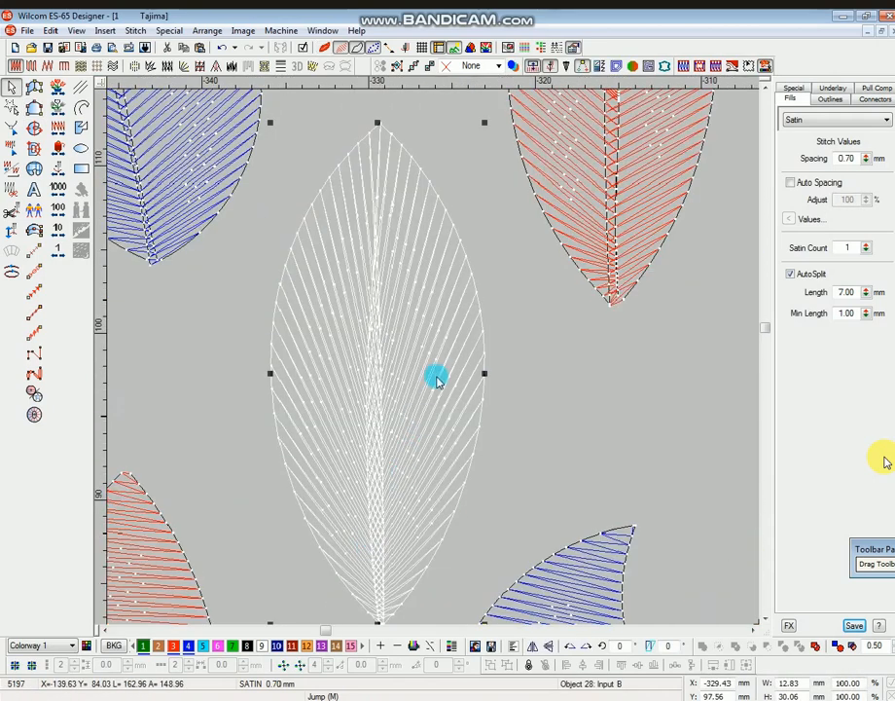
# Slant the green pointed leaf's stitches outward from the central vein with two stitch angles on each side
pyautogui.press('h')
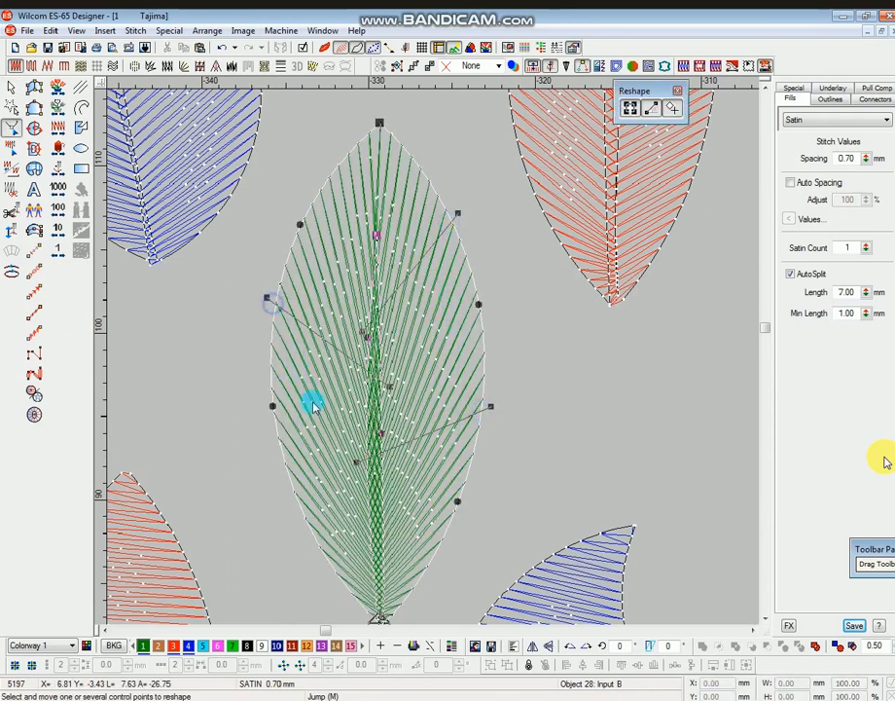
pyautogui.click(526, 549)
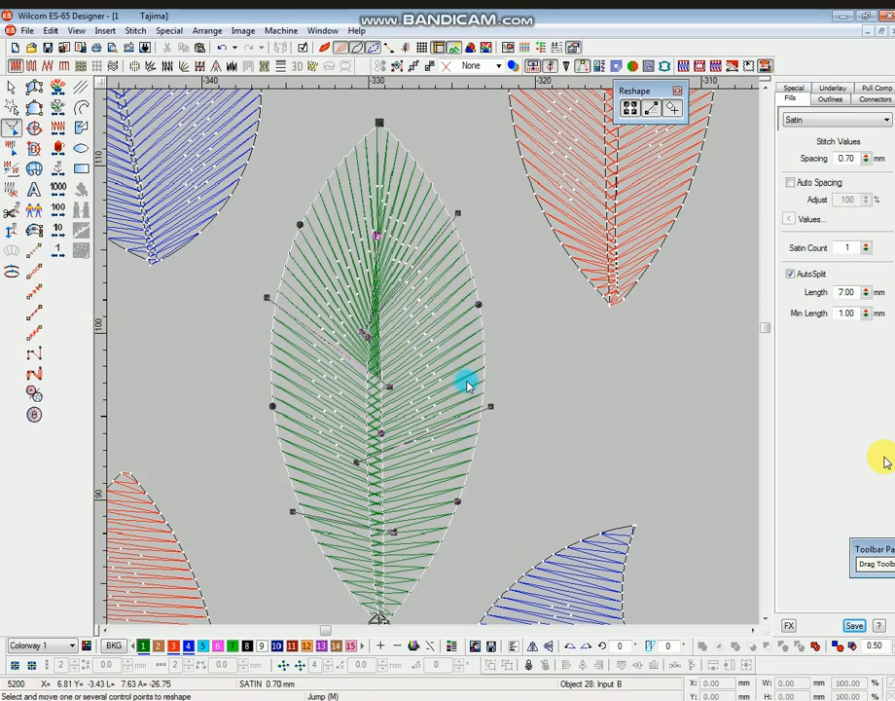
pyautogui.press('Escape')
pyautogui.hotkey('shift', 'z')
pyautogui.scroll(1, 534, 336)
pyautogui.press('t')
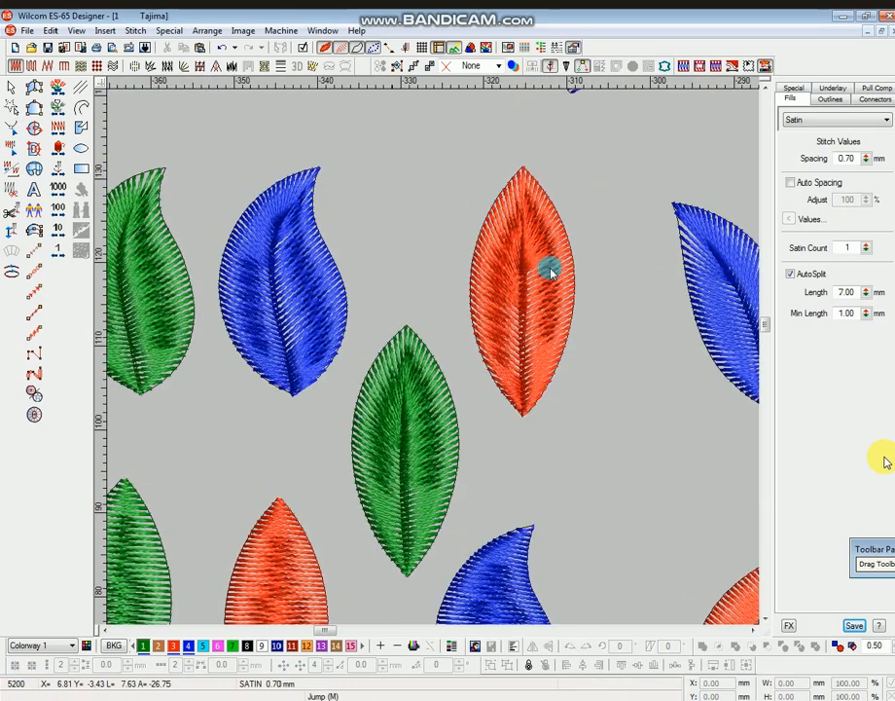
# Digitize side 1 of an Input B column clockwise around the blue slanted leaf's outline, starting and ending at its bottom tip
pyautogui.press('b')
pyautogui.moveTo(480, 203); pyautogui.dragTo(650, 482)
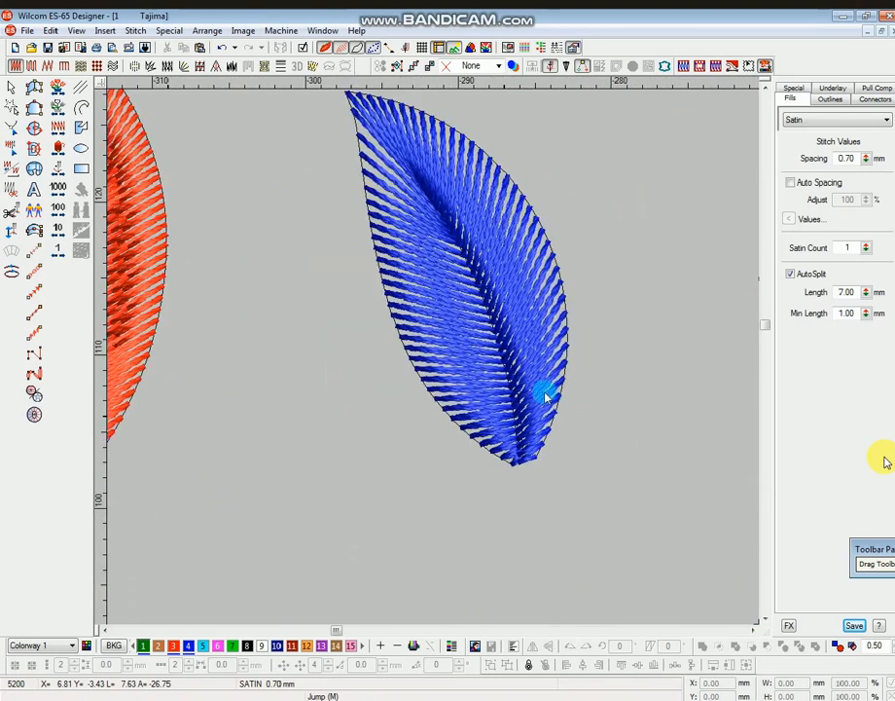
pyautogui.scroll(1, 373, 296)
pyautogui.press('t')
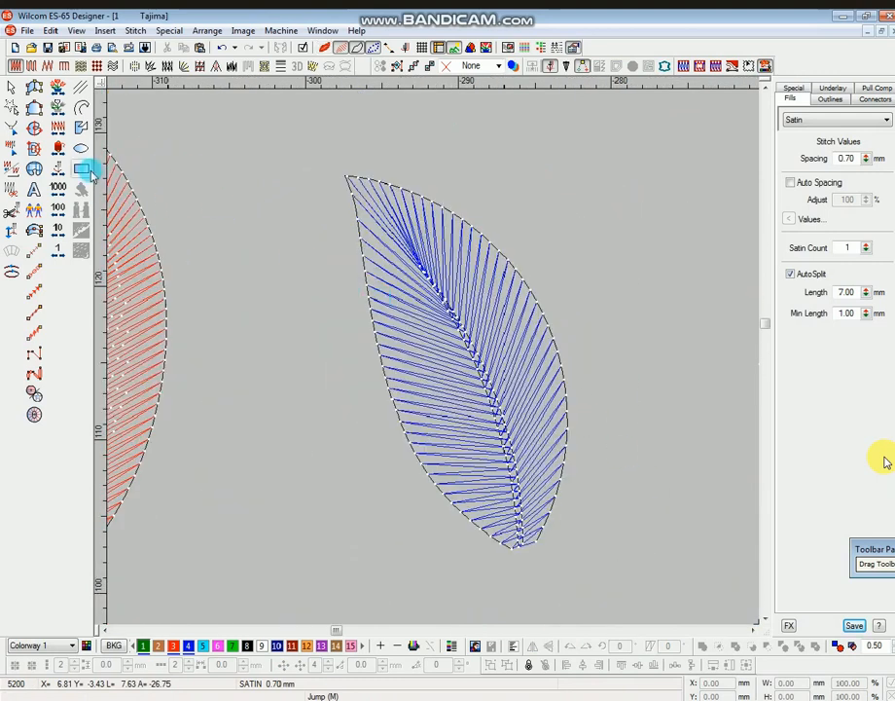
pyautogui.click(37, 109)
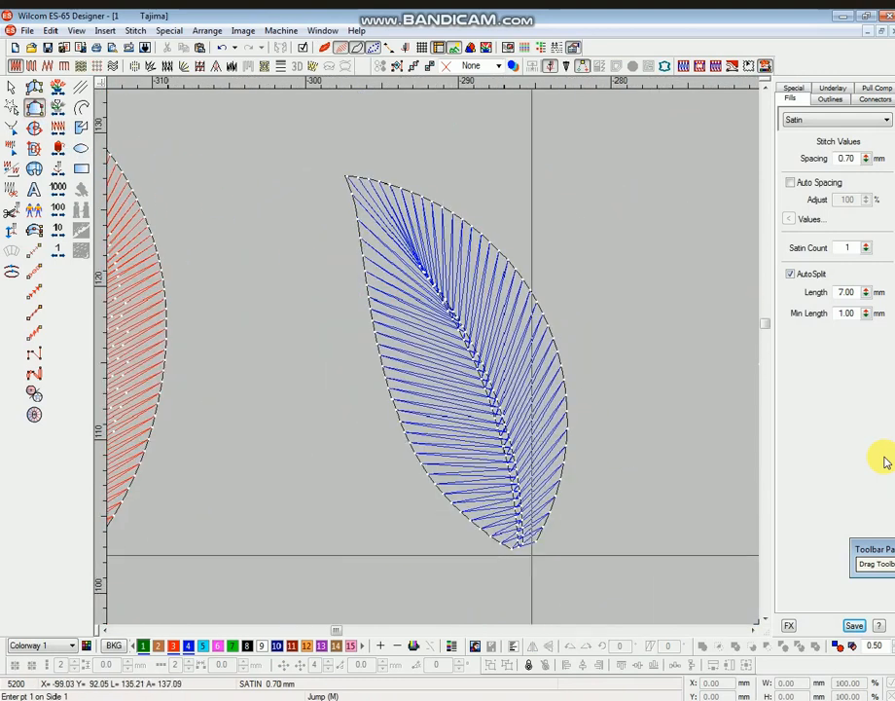
pyautogui.click(516, 549)
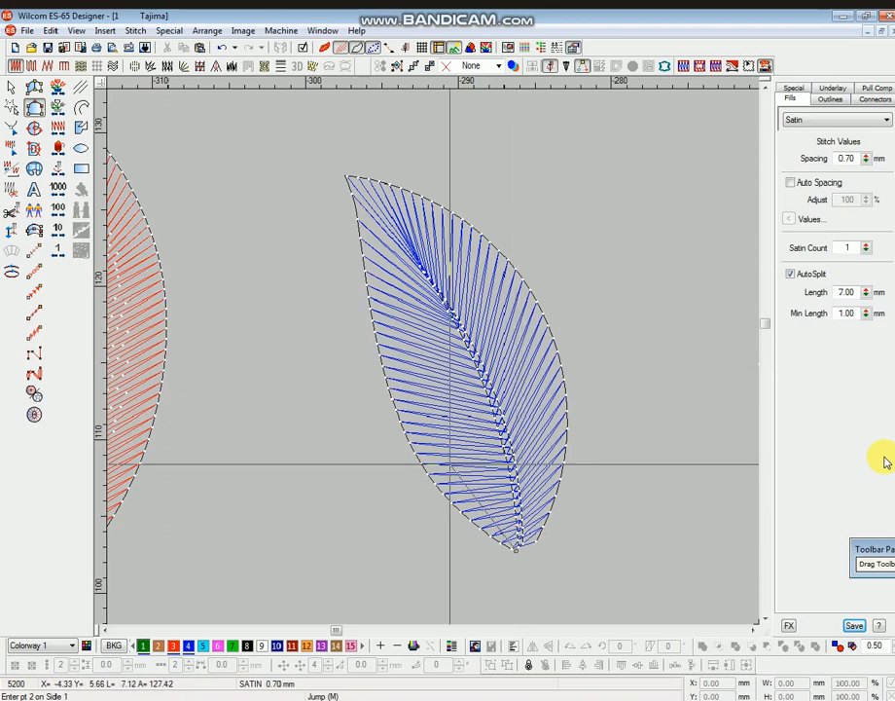
pyautogui.click(428, 477)
pyautogui.click(384, 360)
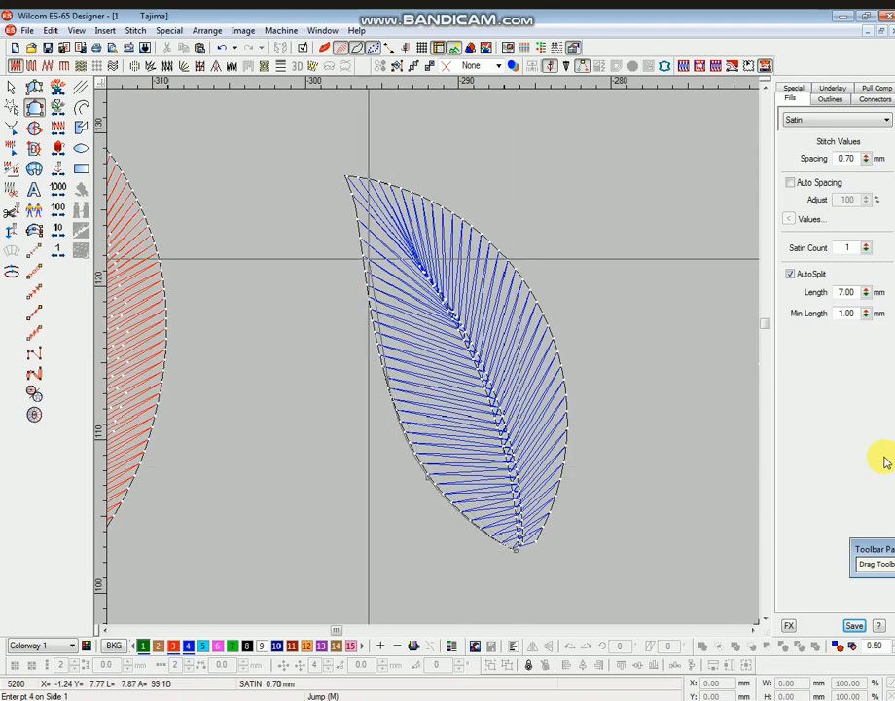
pyautogui.click(362, 255)
pyautogui.click(348, 177)
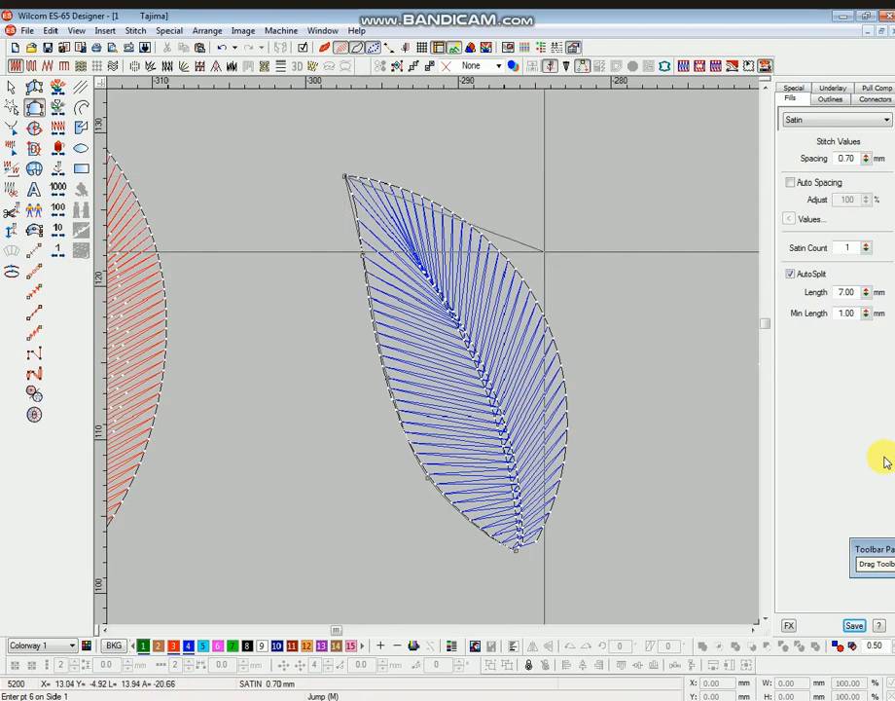
pyautogui.click(506, 258)
pyautogui.rightClick(564, 398)
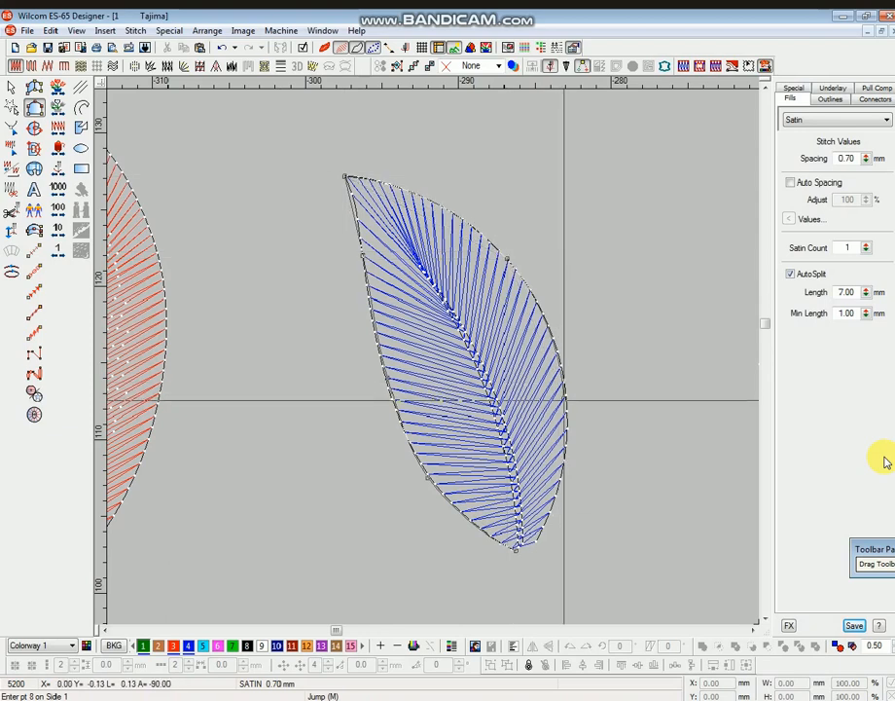
pyautogui.click(536, 544)
pyautogui.press('Return')
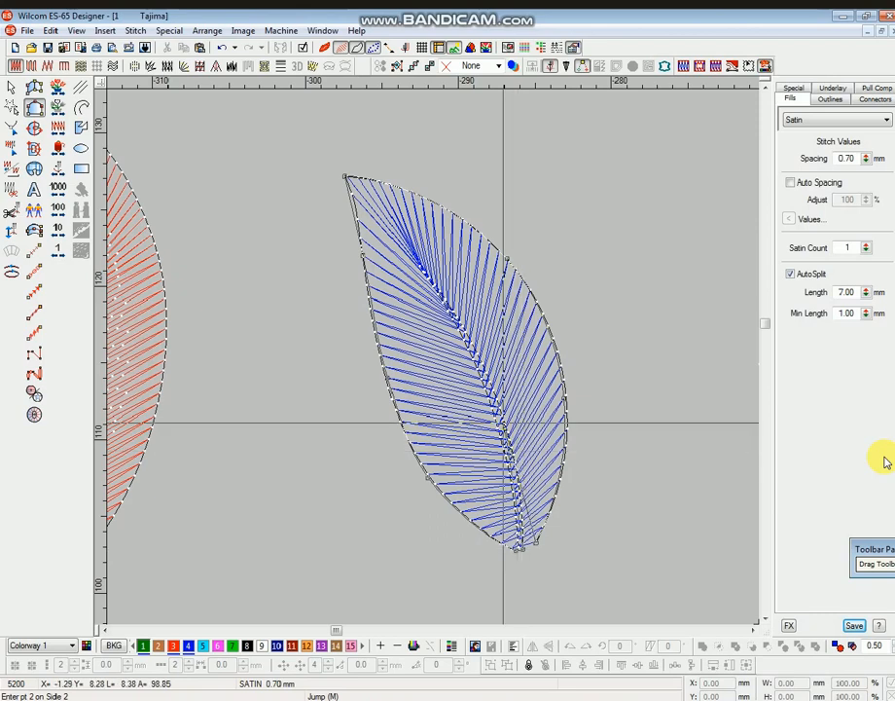
# Complete side 2 up the blue slanted leaf's vein and back down to the bottom tip, and generate the satin stitches
pyautogui.click(443, 285)
pyautogui.click(402, 233)
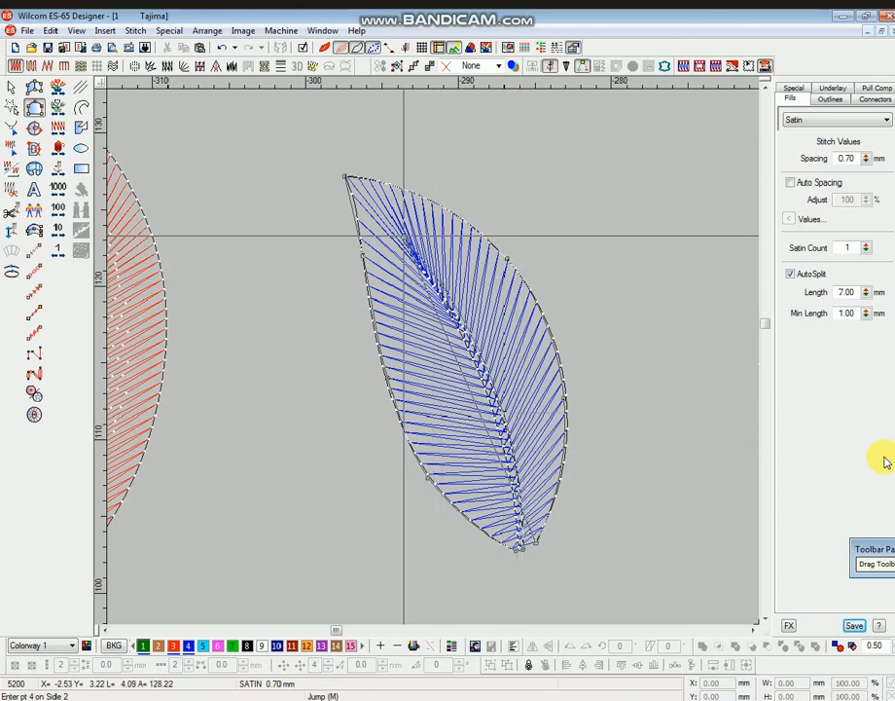
pyautogui.click(402, 245)
pyautogui.click(517, 512)
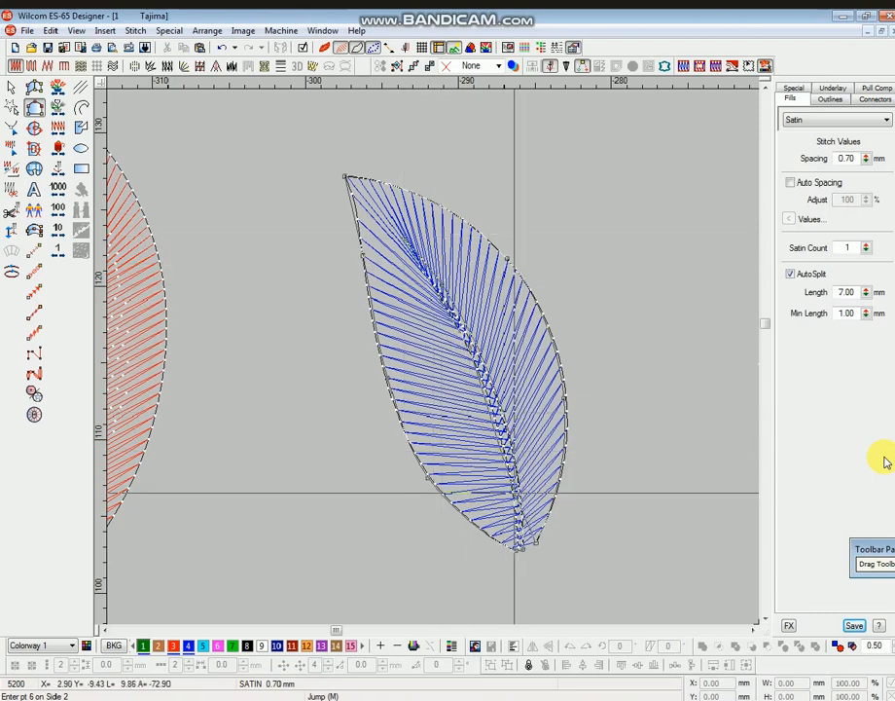
pyautogui.click(522, 550)
pyautogui.click(519, 552)
pyautogui.press('Return')
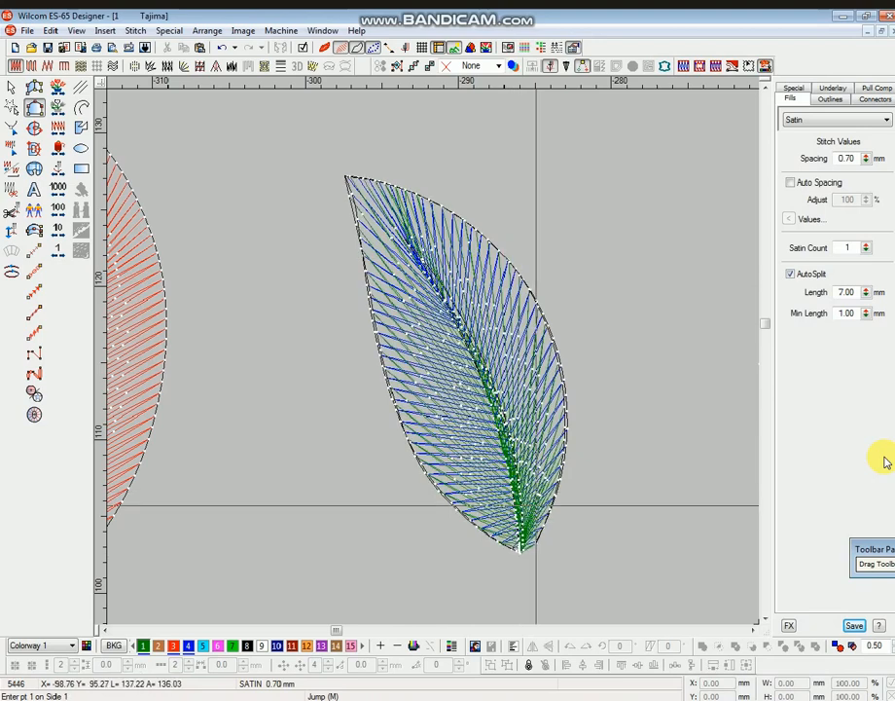
# Move the new green slanted leaf about 11 mm left and 13 mm down from the blue leaf
pyautogui.press('Escape')
pyautogui.moveTo(520, 414)
pyautogui.mouseDown()
pyautogui.moveTo(283, 605)
pyautogui.moveTo(429, 481)
pyautogui.mouseUp()
pyautogui.hotkey('shift', 'z')
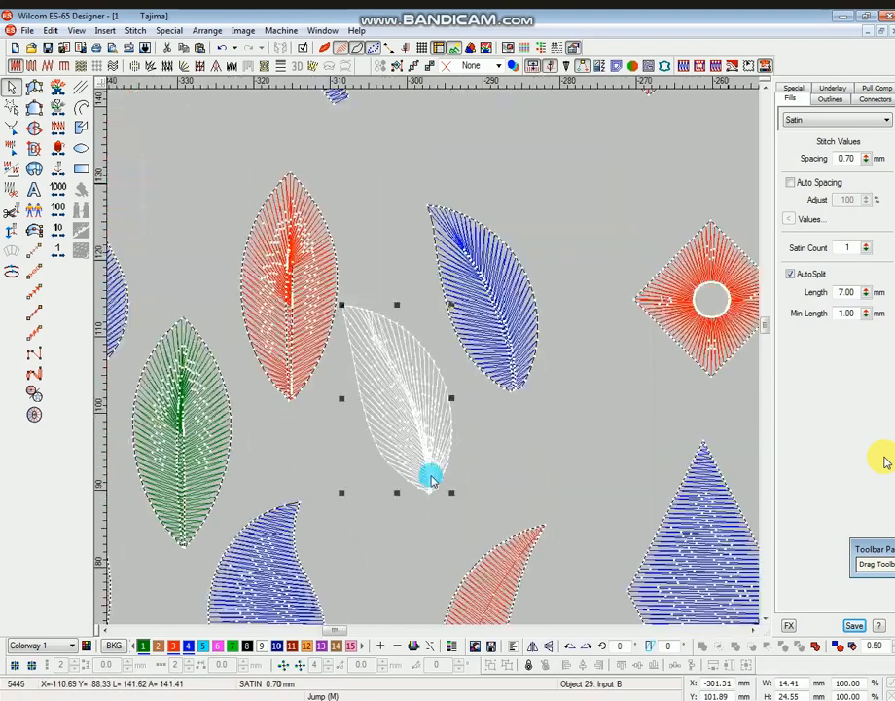
# Redirect the green slanted leaf's stitches with three stitch angles on its right half and two on its left half
pyautogui.press('b')
pyautogui.moveTo(356, 261)
pyautogui.mouseDown()
pyautogui.moveTo(468, 555)
pyautogui.moveTo(467, 574)
pyautogui.mouseUp()
pyautogui.moveTo(475, 408); pyautogui.dragTo(479, 444)
pyautogui.press('h')
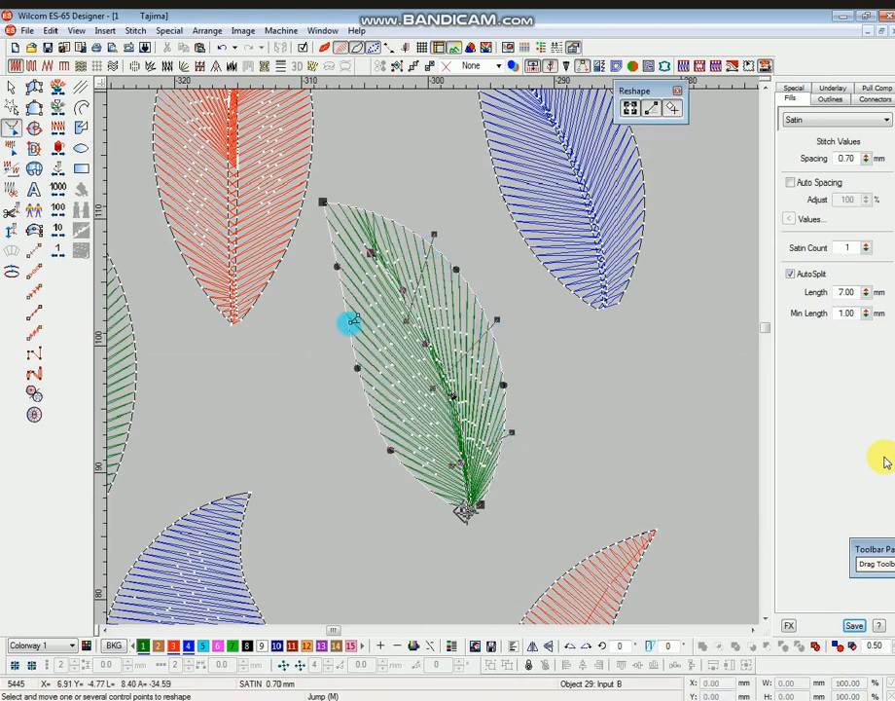
pyautogui.press('Return')
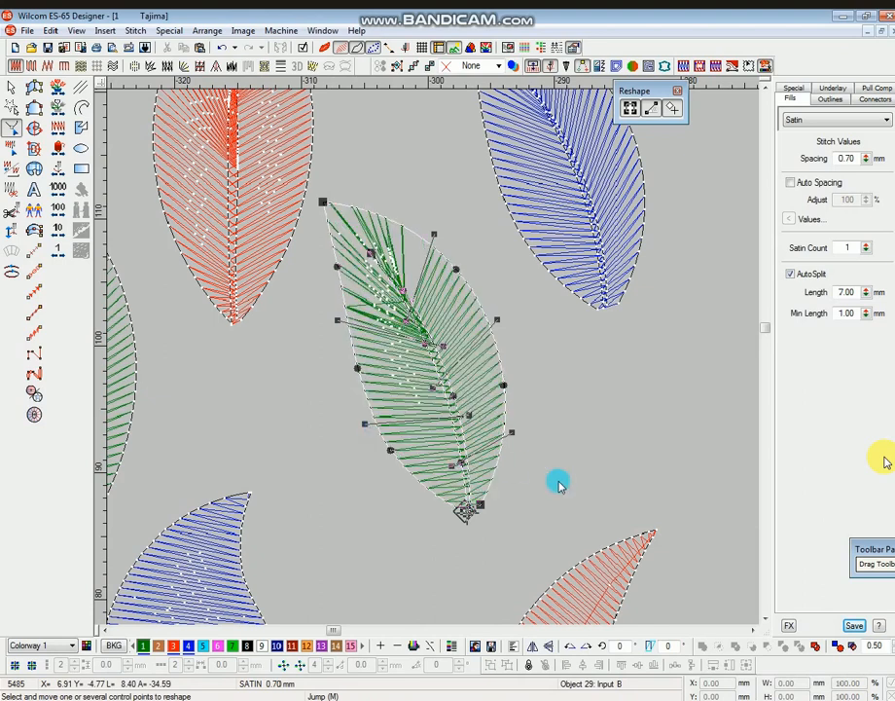
# Add a stitch angle near the green slanted leaf's upper tip and adjust the upper end of its vein line
pyautogui.press('z')
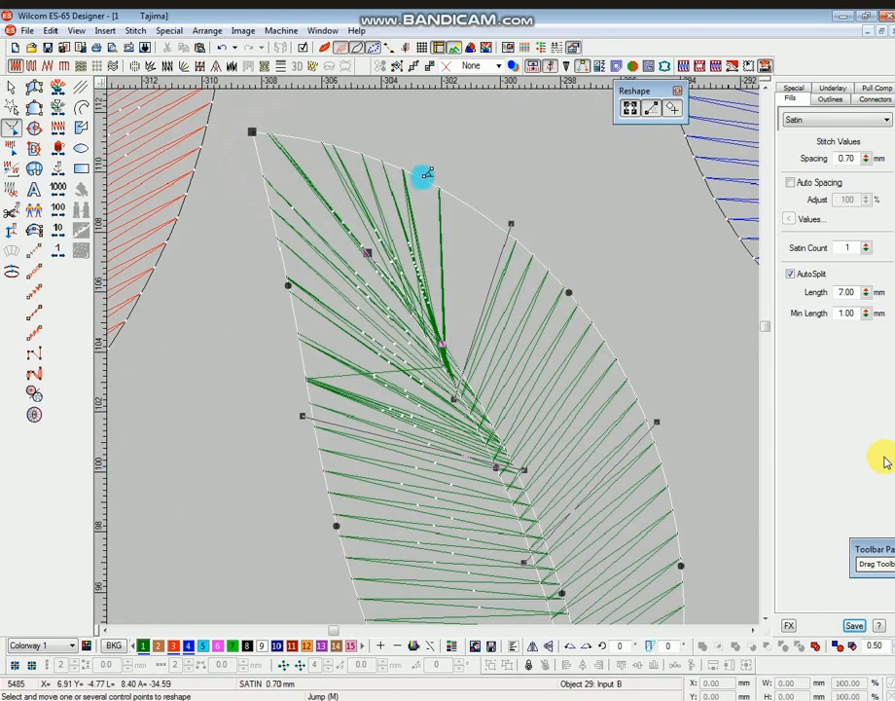
pyautogui.moveTo(420, 182); pyautogui.dragTo(477, 241)
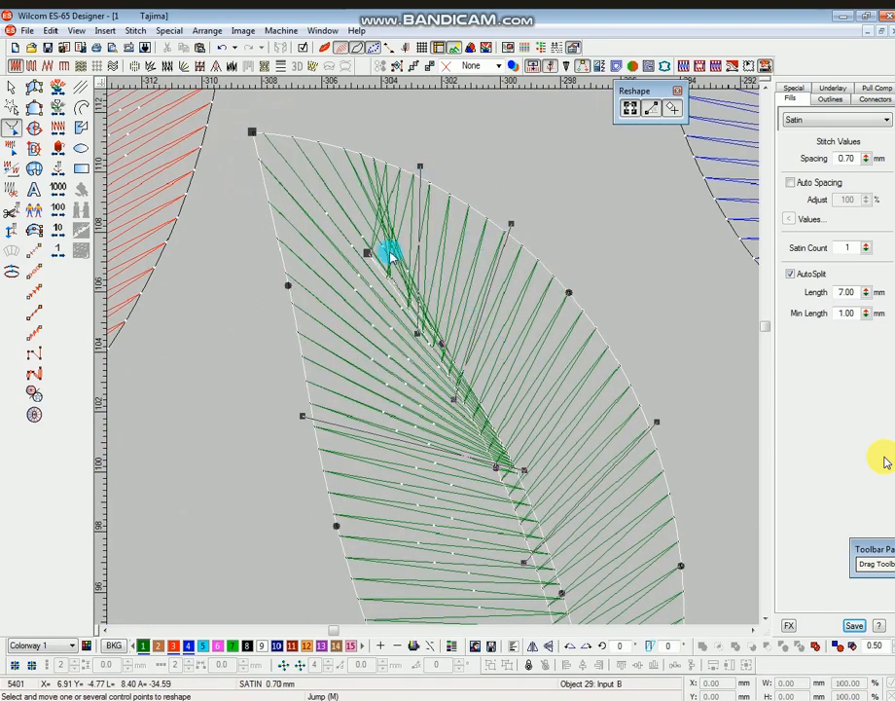
pyautogui.moveTo(370, 252); pyautogui.dragTo(512, 416)
pyautogui.hotkey('shift', 'z')
pyautogui.hotkey('shift', 'z')
pyautogui.press('t')
pyautogui.hotkey('shift', 'z')
# Digitize side 1 of an Input B column clockwise around the red holed diamond's four corners, starting and ending at its bottom corner
pyautogui.press('b')
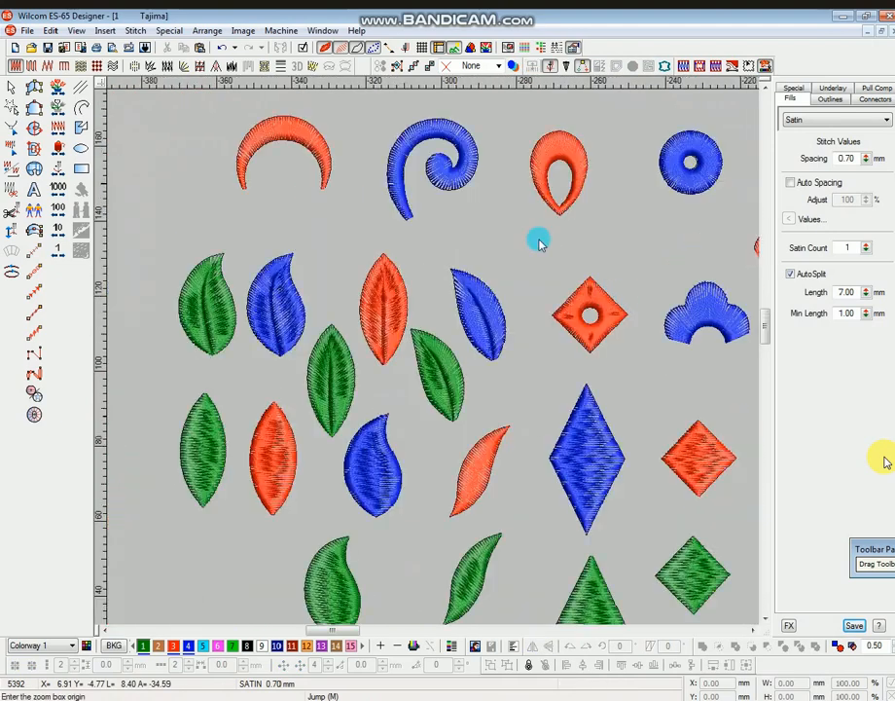
pyautogui.moveTo(542, 235); pyautogui.dragTo(631, 412)
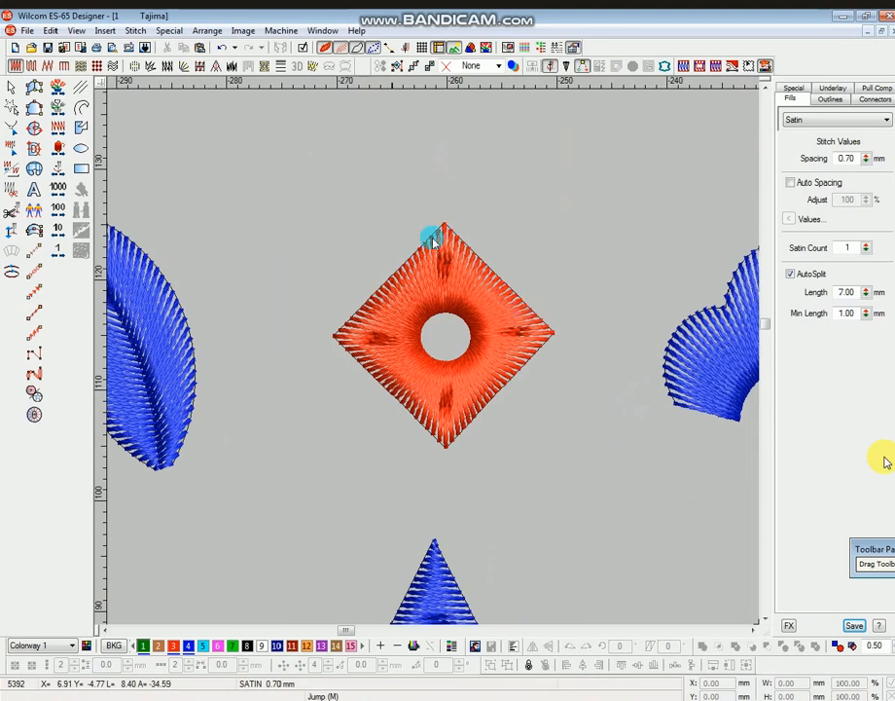
pyautogui.click(35, 109)
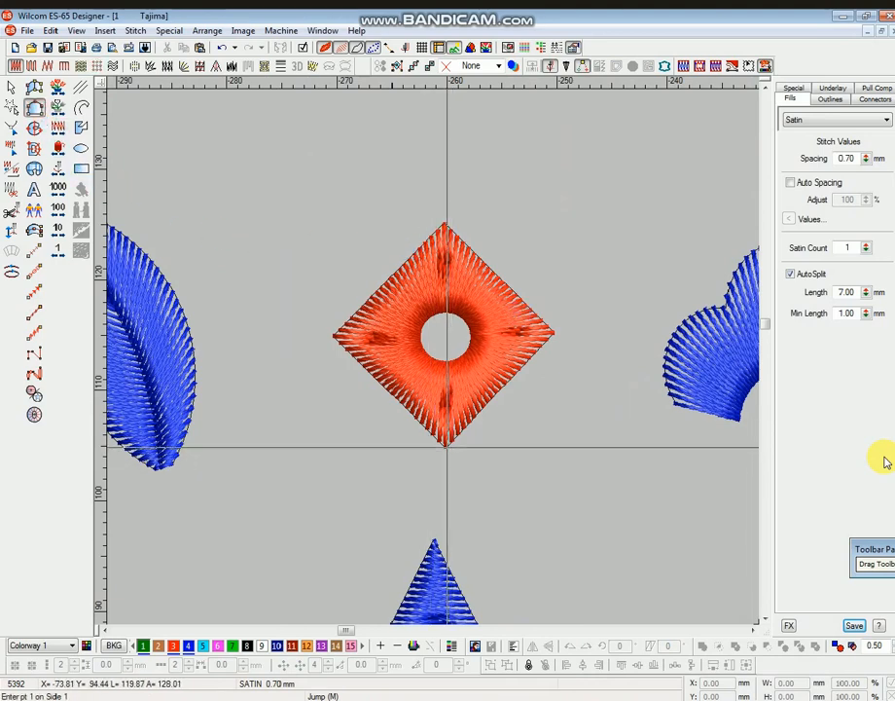
pyautogui.click(336, 335)
pyautogui.click(443, 222)
pyautogui.click(554, 333)
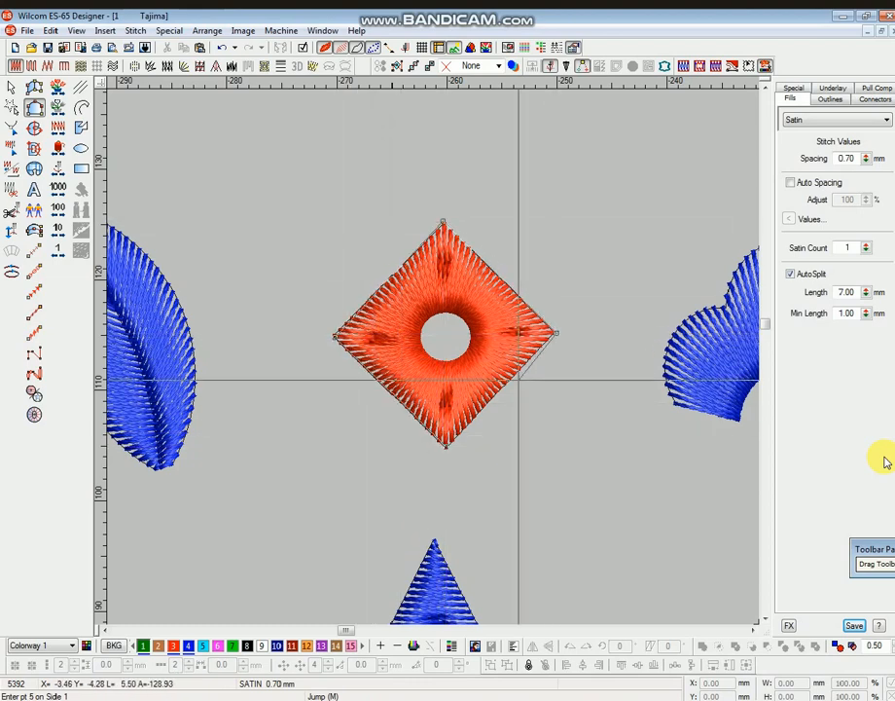
pyautogui.click(446, 448)
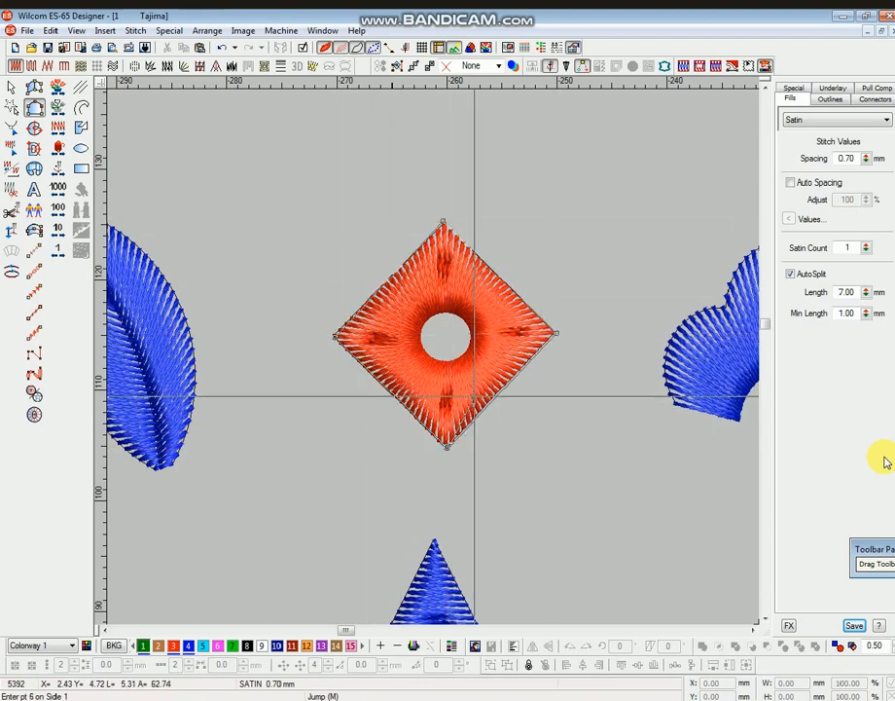
pyautogui.press('Return')
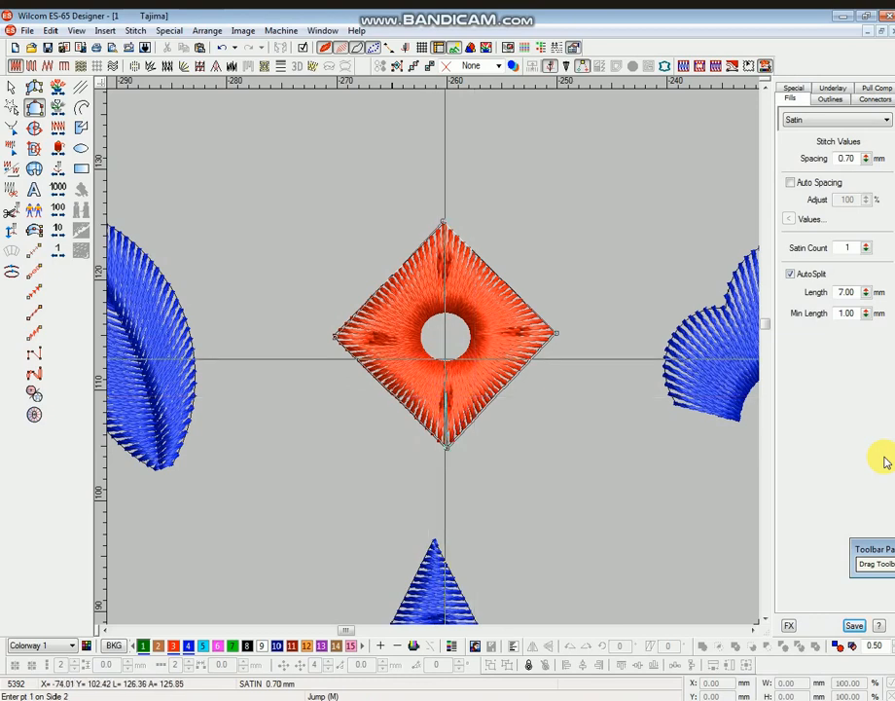
# Complete side 2 clockwise around the diamond's circular hole from its lowest point and generate the satin stitches
pyautogui.click(447, 361)
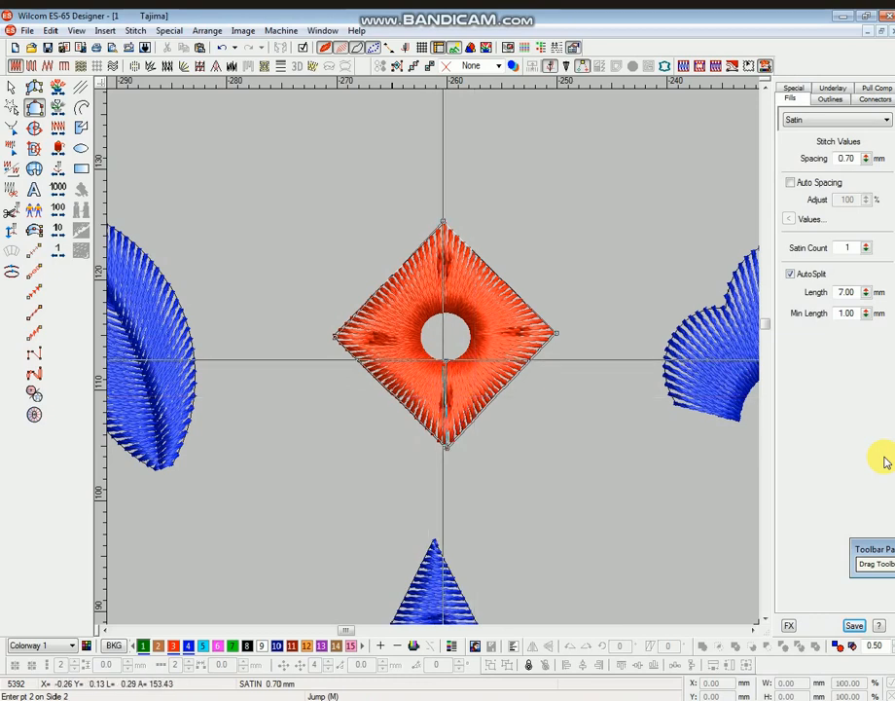
pyautogui.click(423, 336)
pyautogui.click(446, 312)
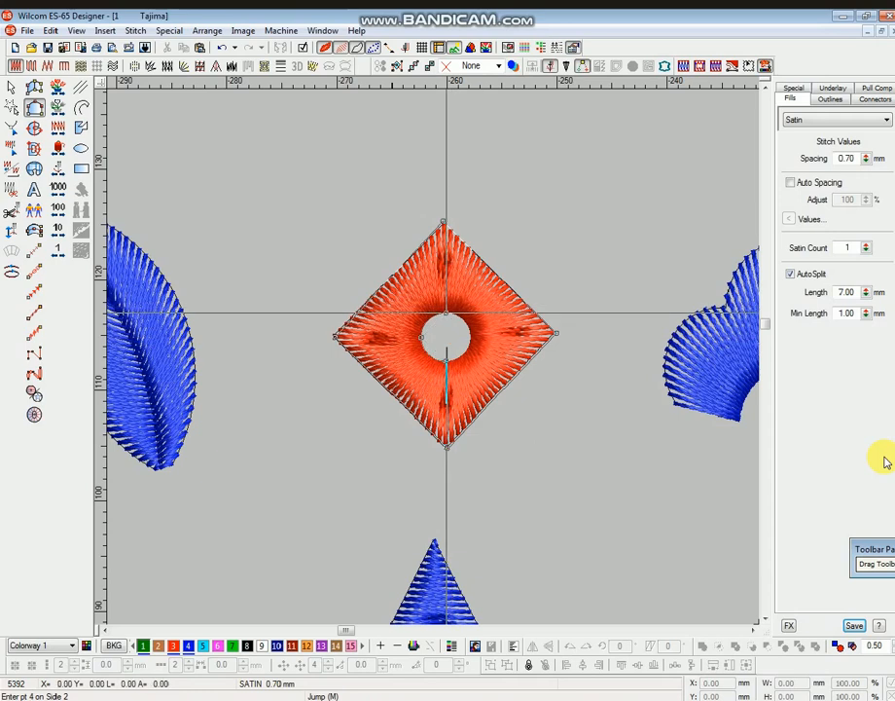
pyautogui.click(472, 338)
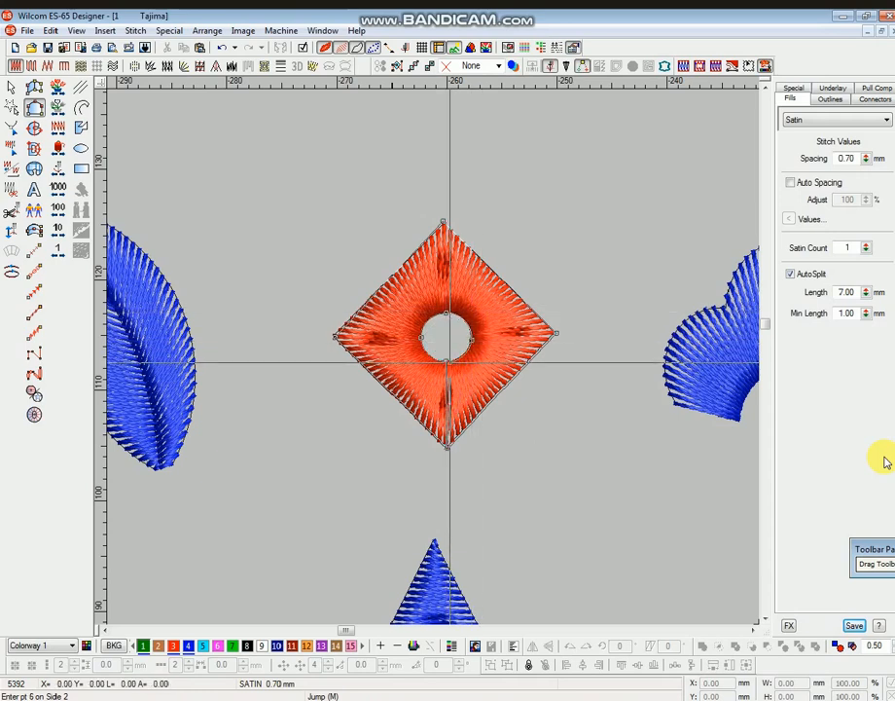
pyautogui.press('Return')
pyautogui.press('Escape')
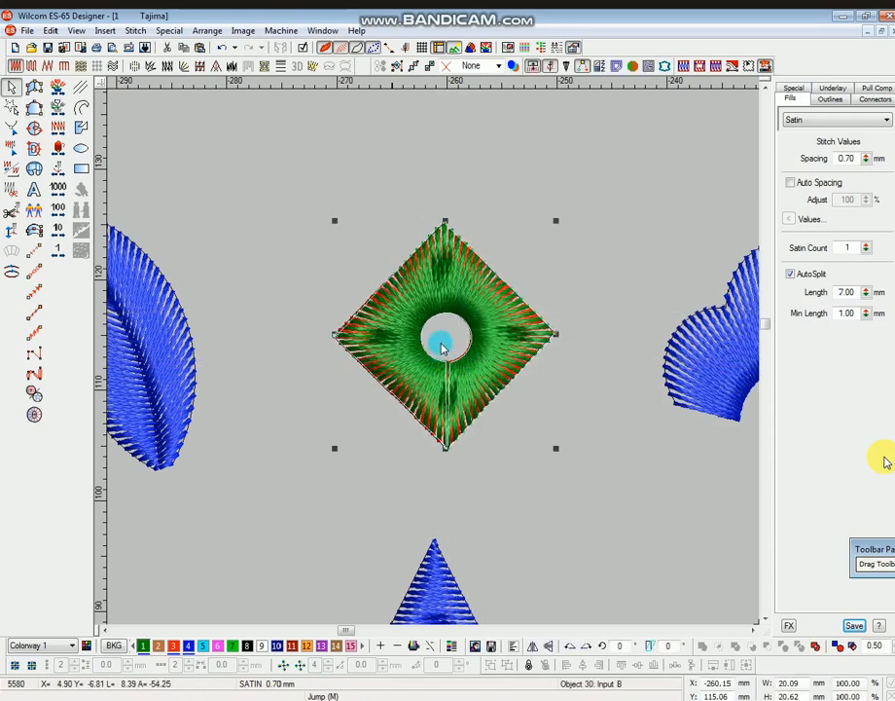
# Move the new green holed diamond about 13 mm left and 16 mm down from the red one and show its plain stitch lines
pyautogui.moveTo(441, 345); pyautogui.dragTo(300, 526)
pyautogui.scroll(-1, 303, 499)
pyautogui.press('t')
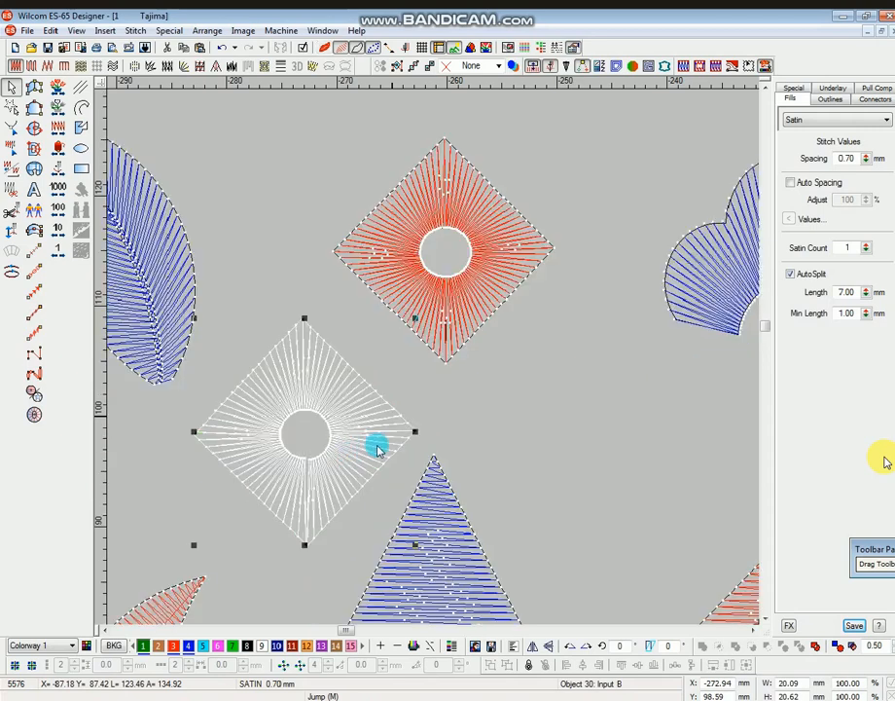
# Set a stitch angle across each of the green holed diamond's four sides and restore the realistic stitch view
pyautogui.press('h')
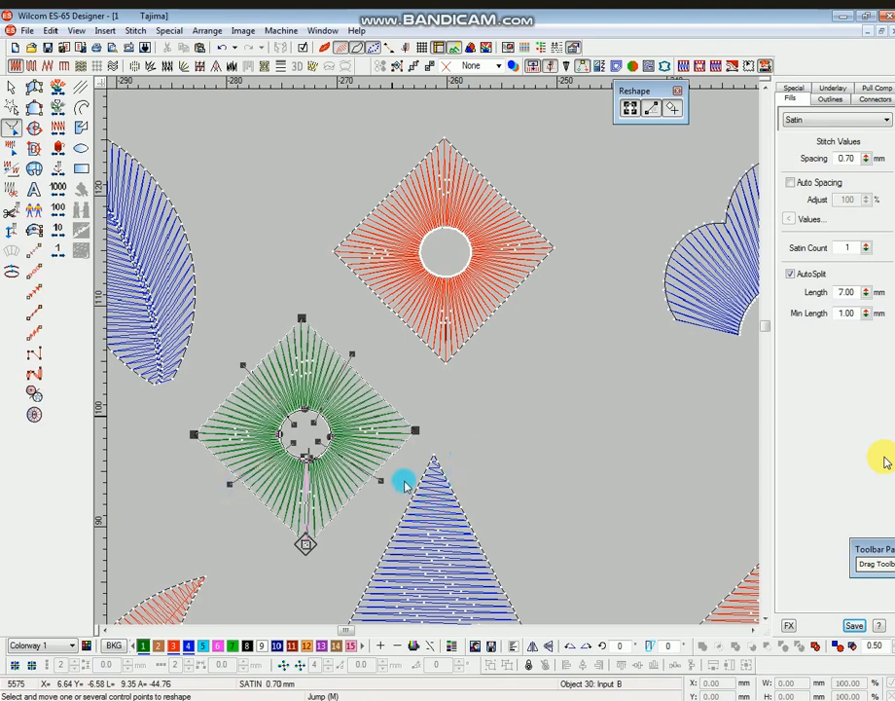
pyautogui.press('Escape')
pyautogui.hotkey('shift', 'z')
pyautogui.press('t')
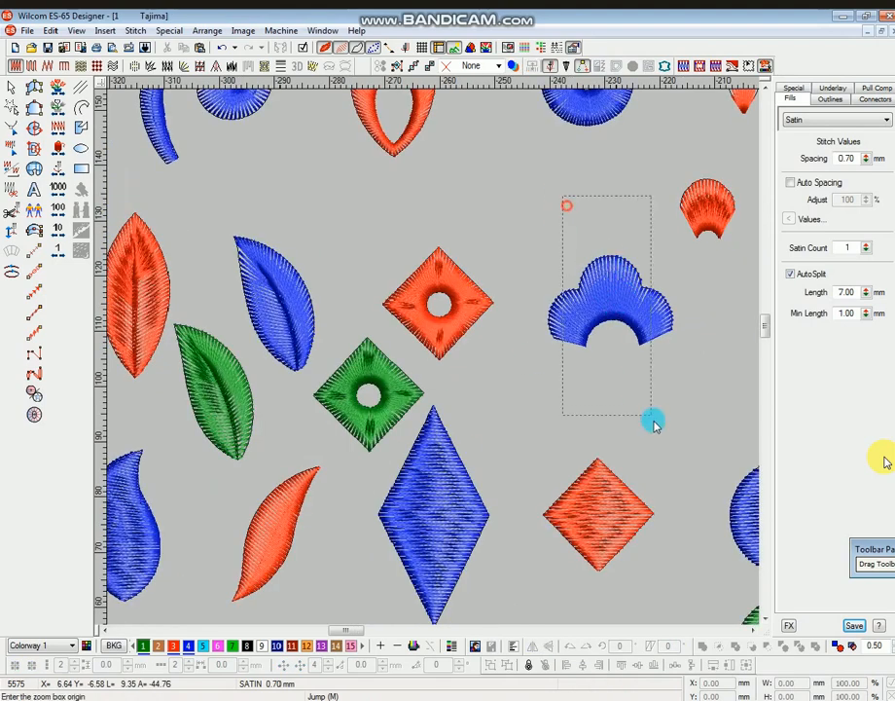
# Digitize side 1 of an Input B column over the blue three-lobed shape's inner arc, from its left end to its right end
pyautogui.click(652, 421)
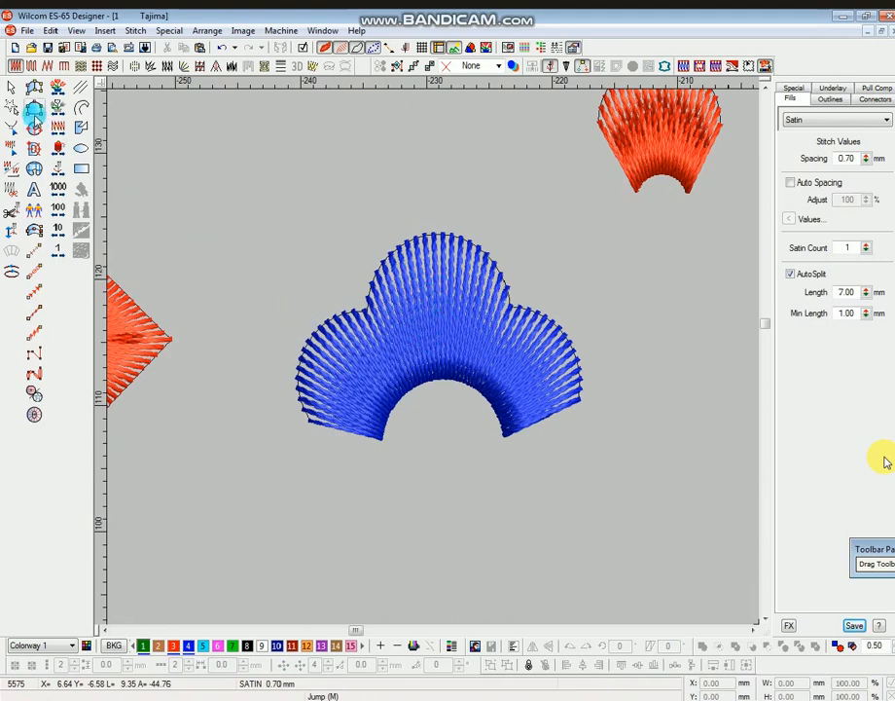
pyautogui.click(34, 108)
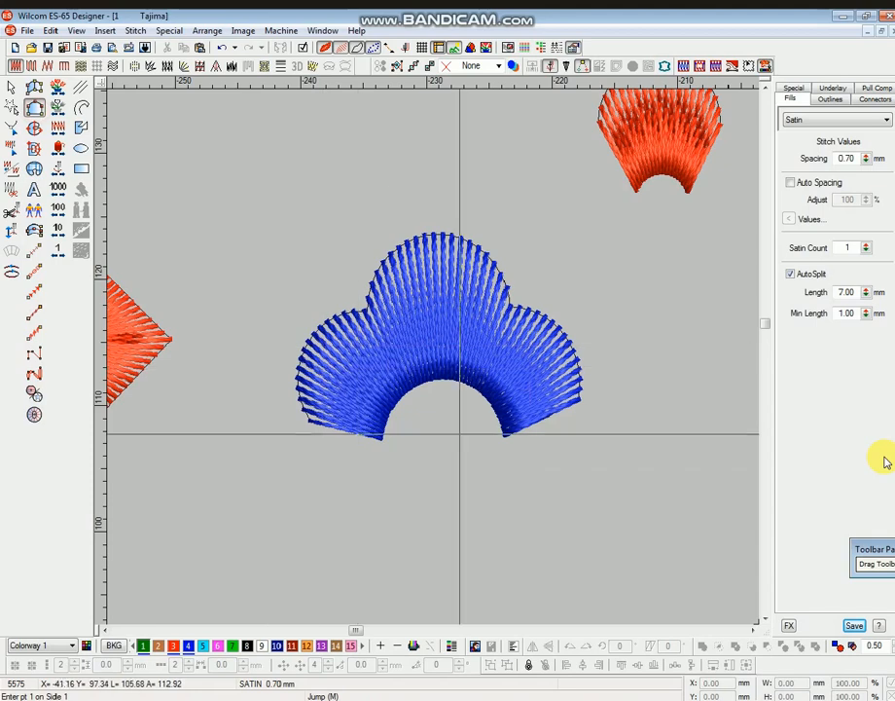
pyautogui.click(381, 440)
pyautogui.click(439, 375)
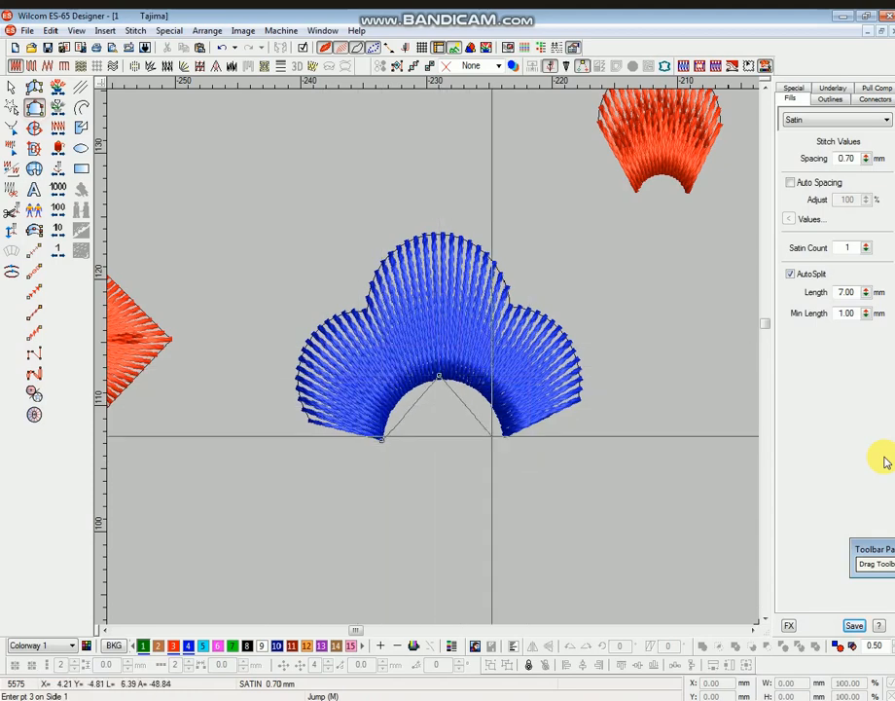
pyautogui.click(505, 440)
pyautogui.press('Return')
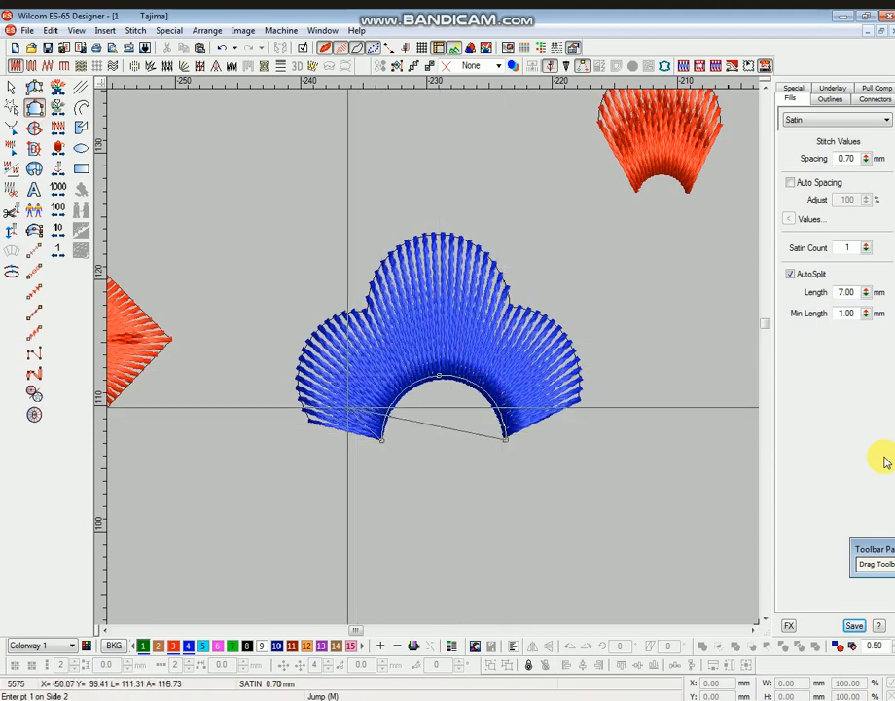
# Complete side 2 clockwise around the blue shape's three outer lobes, from the lower left to the lower right corner, and generate the stitches
pyautogui.click(306, 423)
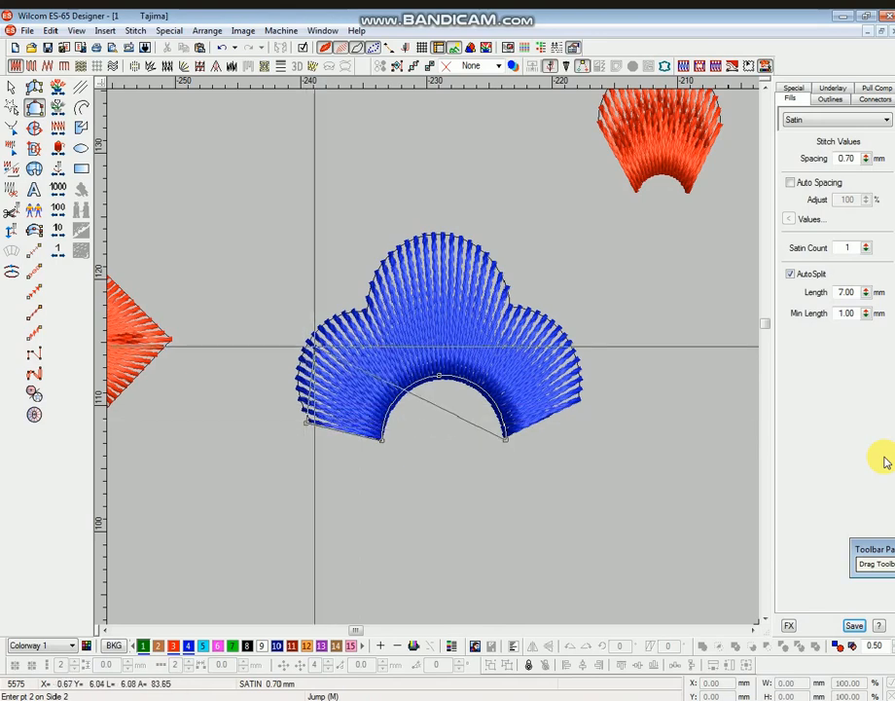
pyautogui.click(311, 337)
pyautogui.click(375, 304)
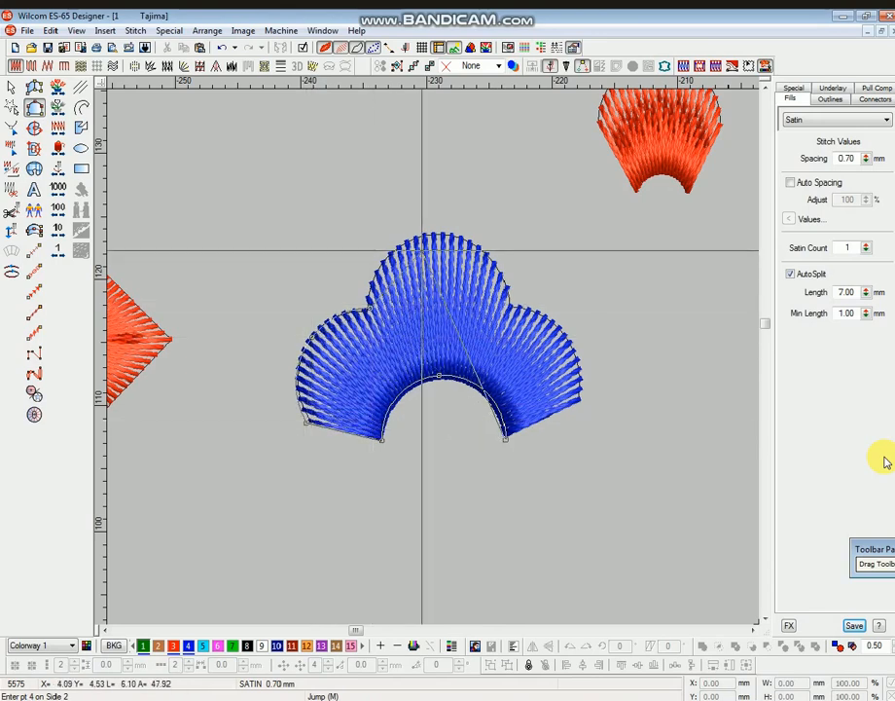
pyautogui.click(440, 235)
pyautogui.click(511, 292)
pyautogui.click(557, 329)
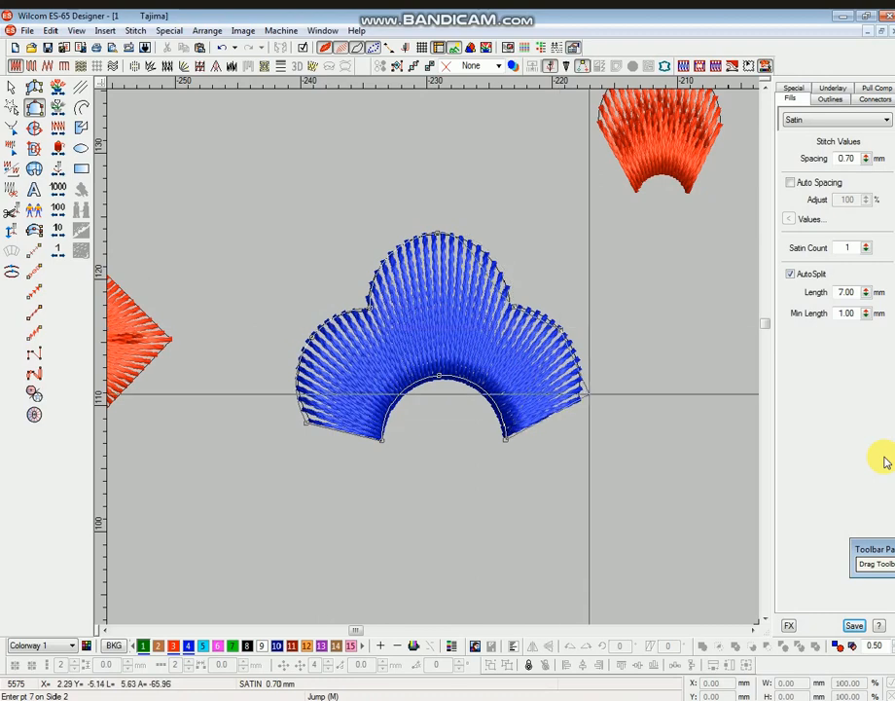
pyautogui.click(582, 403)
pyautogui.press('Return')
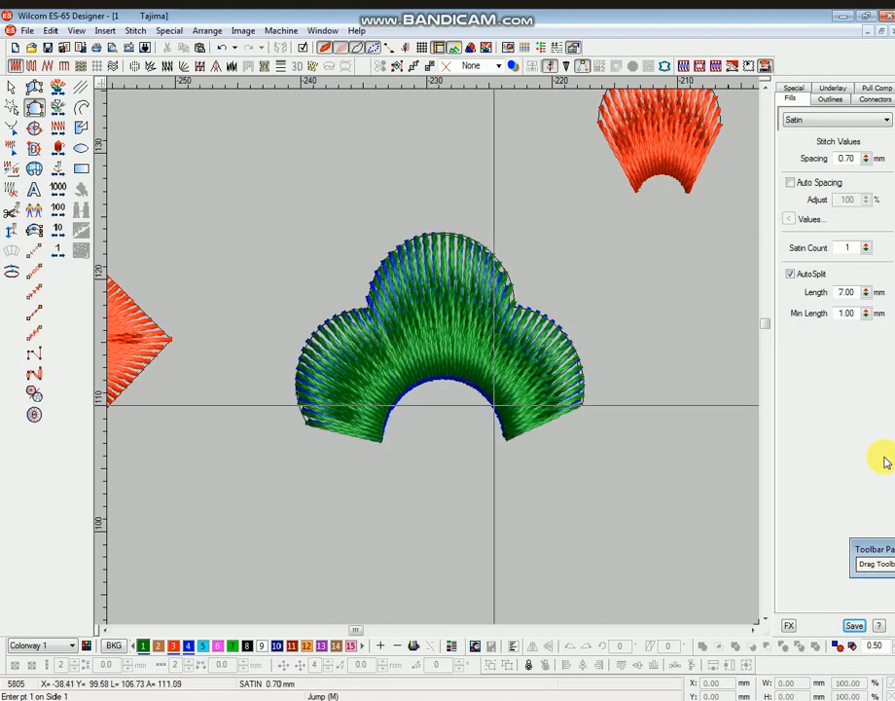
# Move the new green lobed shape about 19 mm straight down from the blue one and examine its control points in plain stitch view
pyautogui.press('Escape')
pyautogui.moveTo(460, 343); pyautogui.dragTo(493, 460)
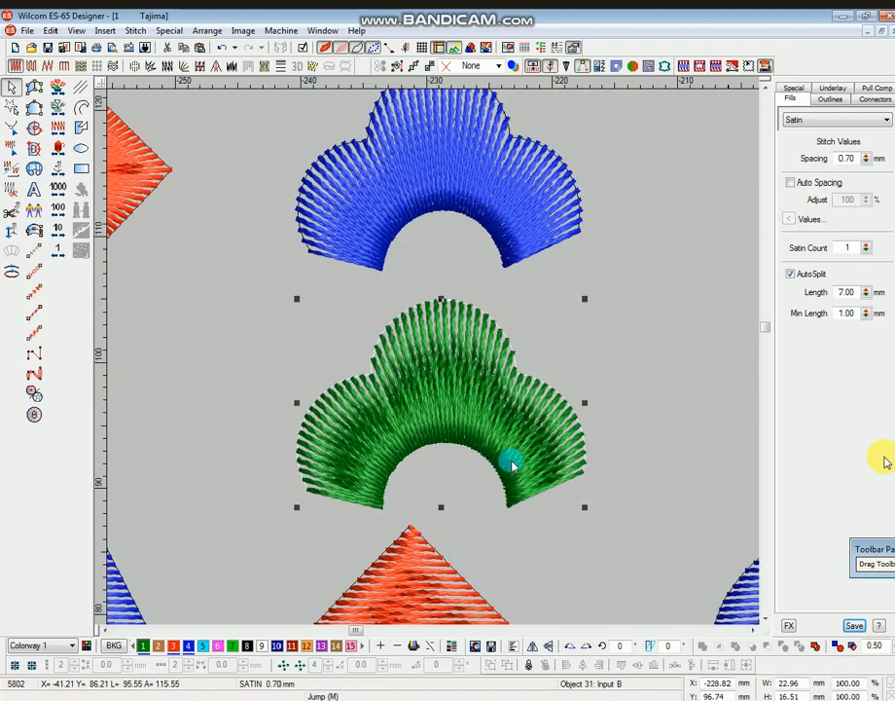
pyautogui.press('t')
pyautogui.press('h')
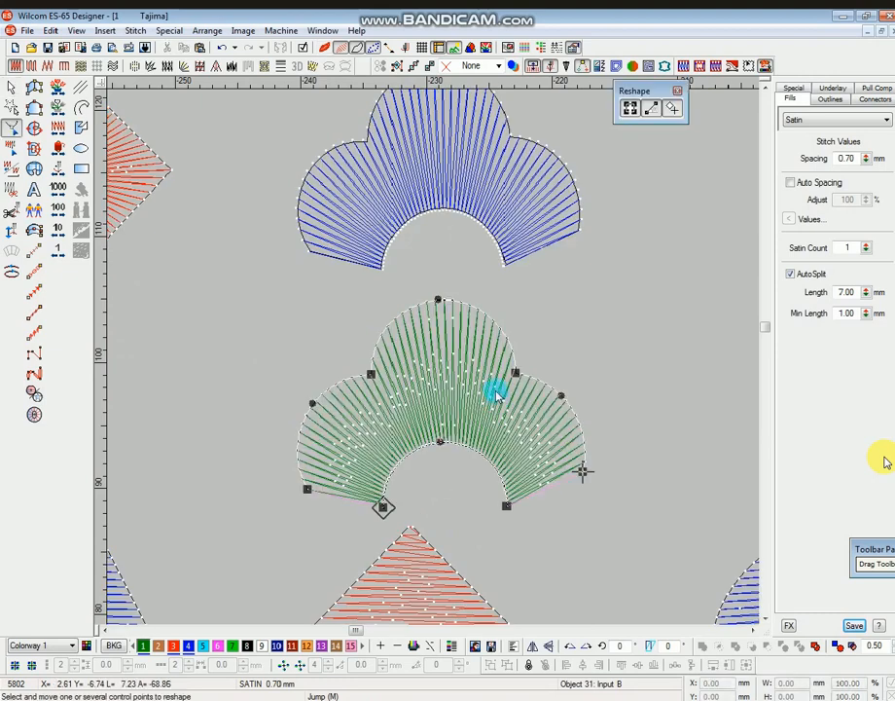
pyautogui.click(595, 488)
pyautogui.press('Escape')
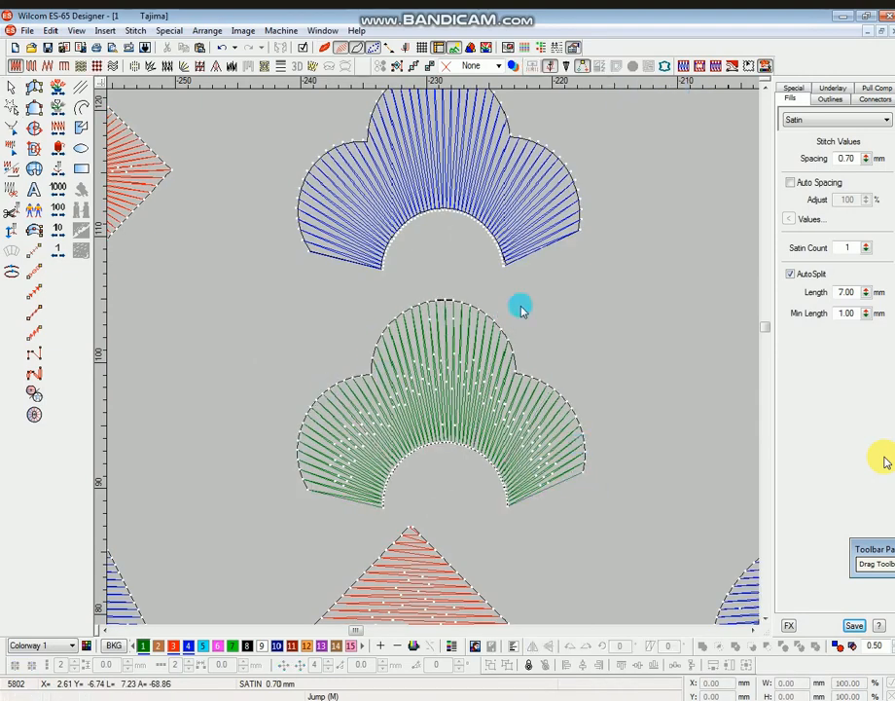
pyautogui.press('t')
pyautogui.scroll(1, 535, 326)
pyautogui.hotkey('shift', 'z')
pyautogui.press('t')
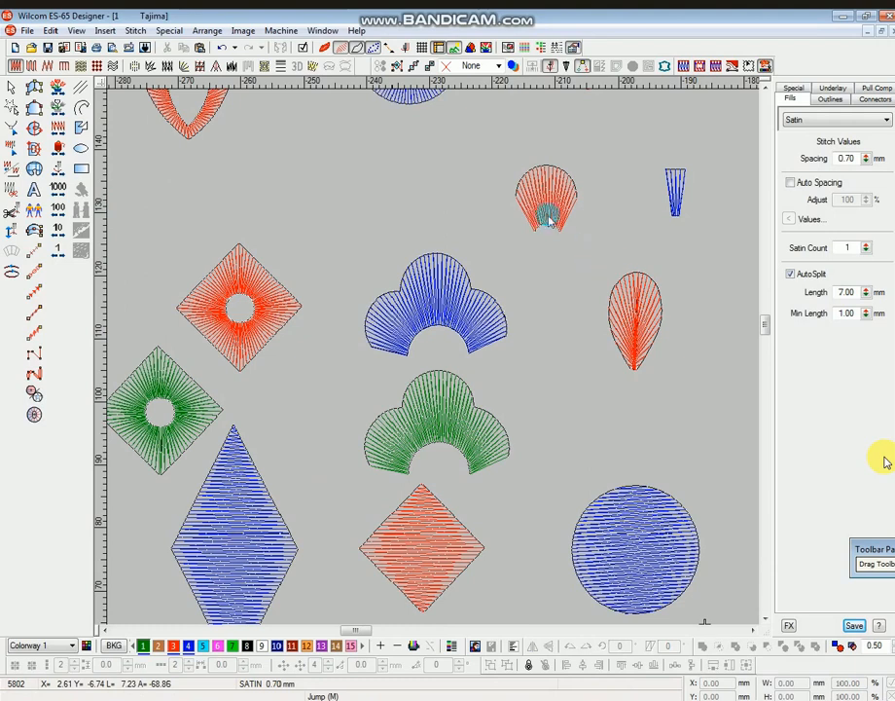
# Digitize side 1 of an Input B column clockwise around the red teardrop, from the left to the right corner of its base
pyautogui.moveTo(552, 206); pyautogui.dragTo(654, 446)
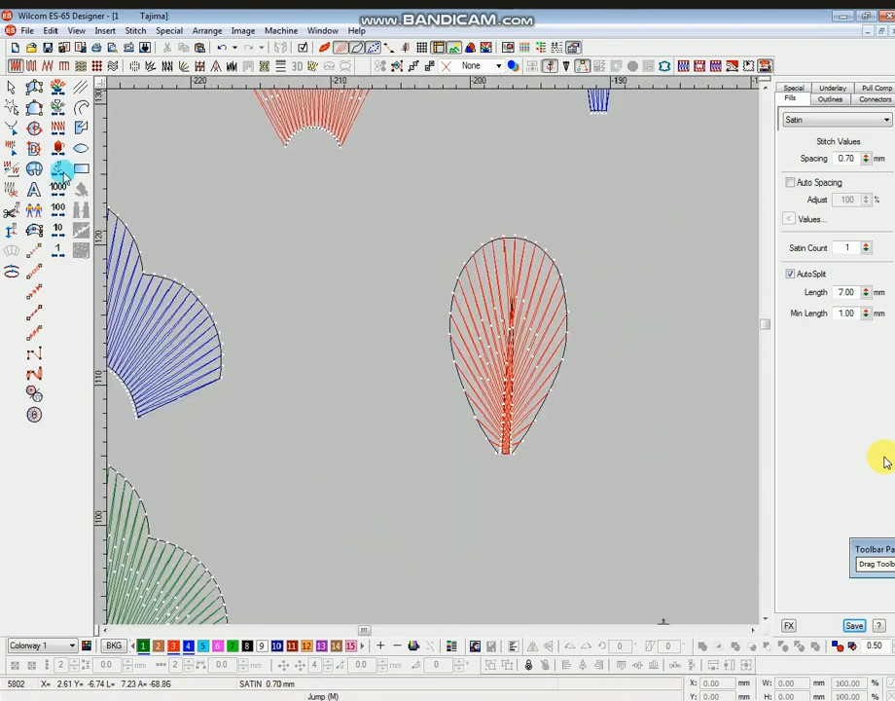
pyautogui.click(36, 110)
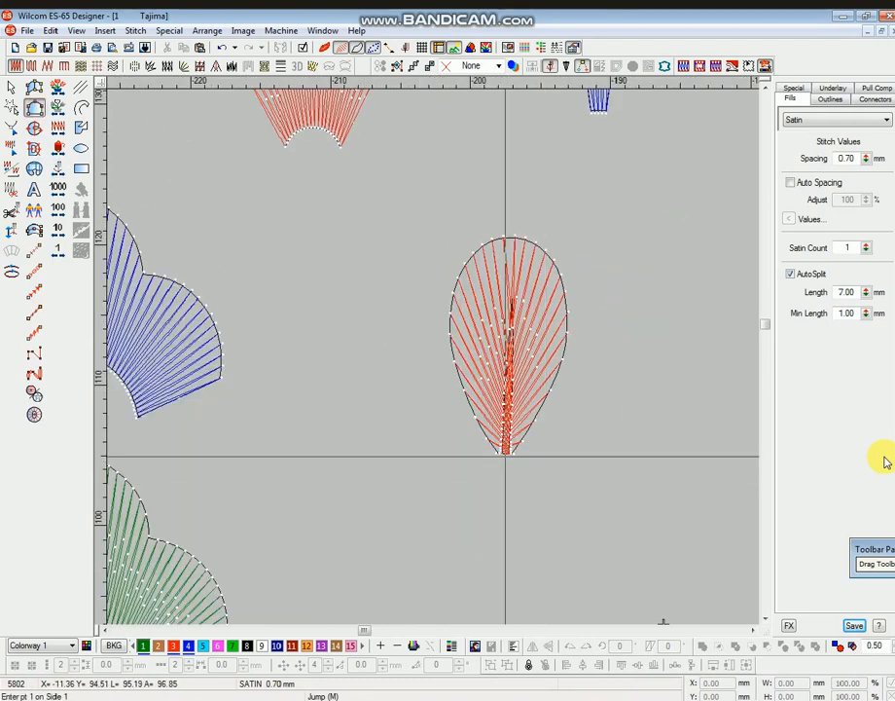
pyautogui.click(502, 455)
pyautogui.click(457, 375)
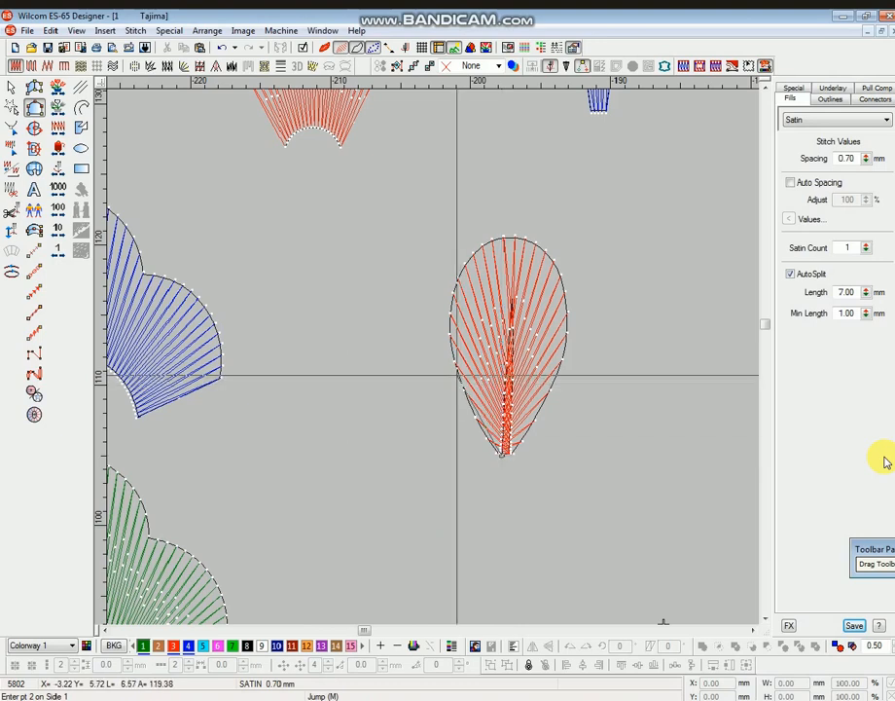
pyautogui.click(454, 305)
pyautogui.click(486, 243)
pyautogui.click(531, 251)
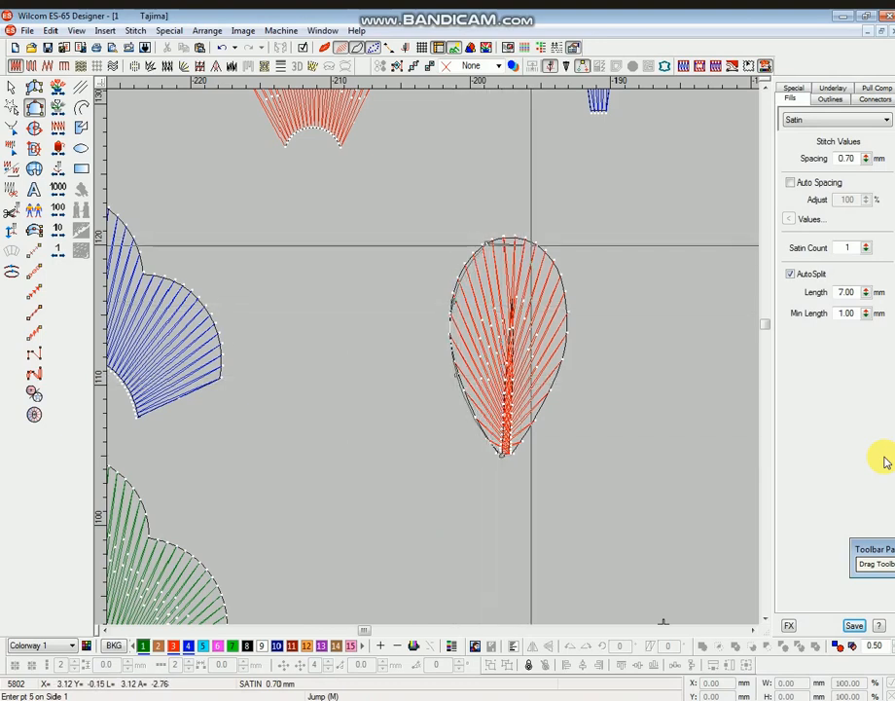
pyautogui.click(561, 282)
pyautogui.click(568, 325)
pyautogui.click(563, 355)
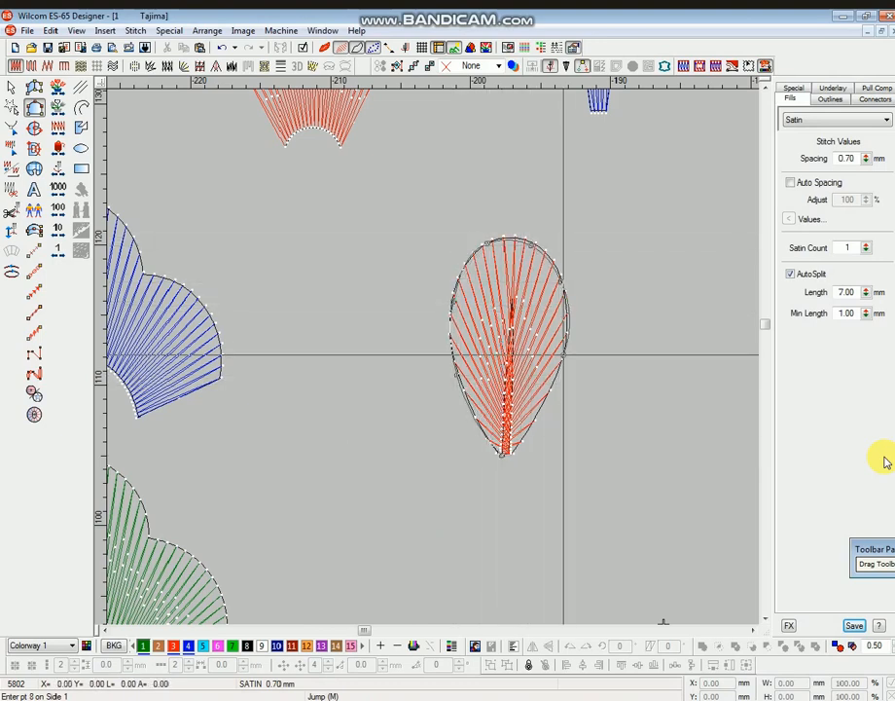
pyautogui.click(511, 456)
pyautogui.press('Return')
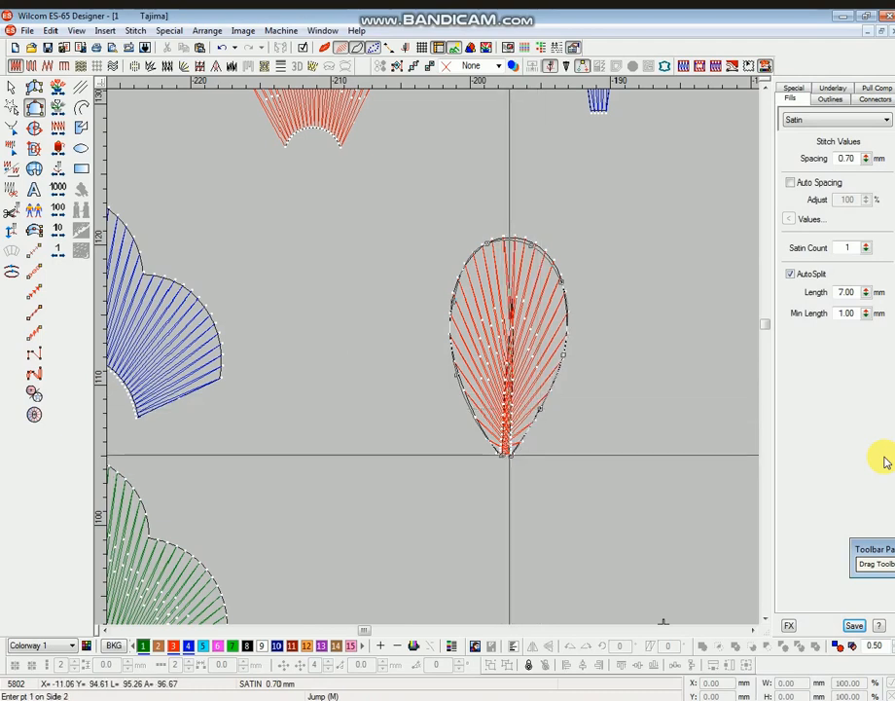
# Complete side 2 up the teardrop's central vein to its tip and back down to the base, and generate the satin stitches
pyautogui.click(512, 370)
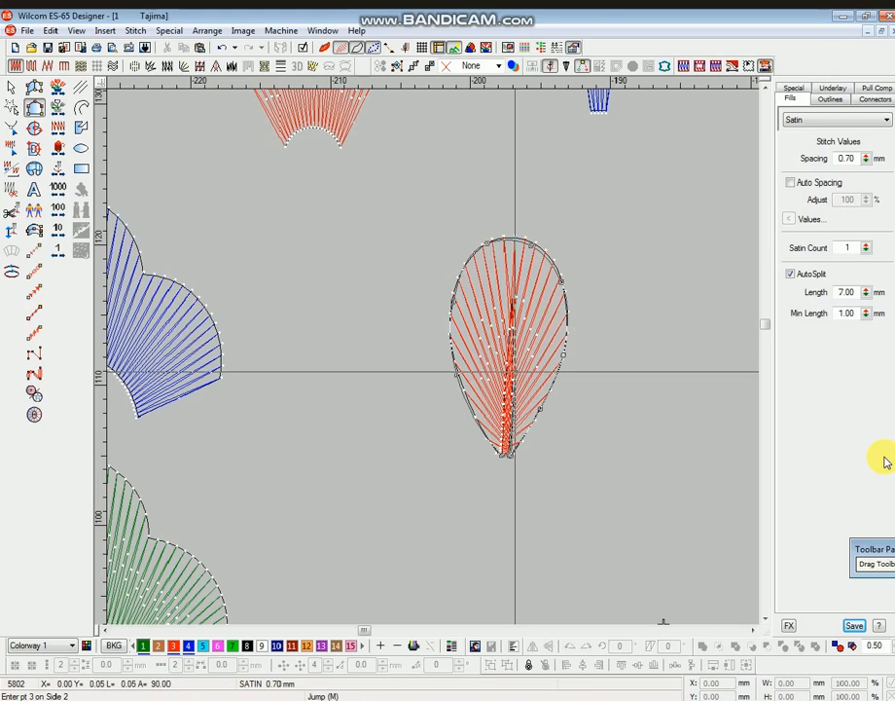
pyautogui.click(509, 373)
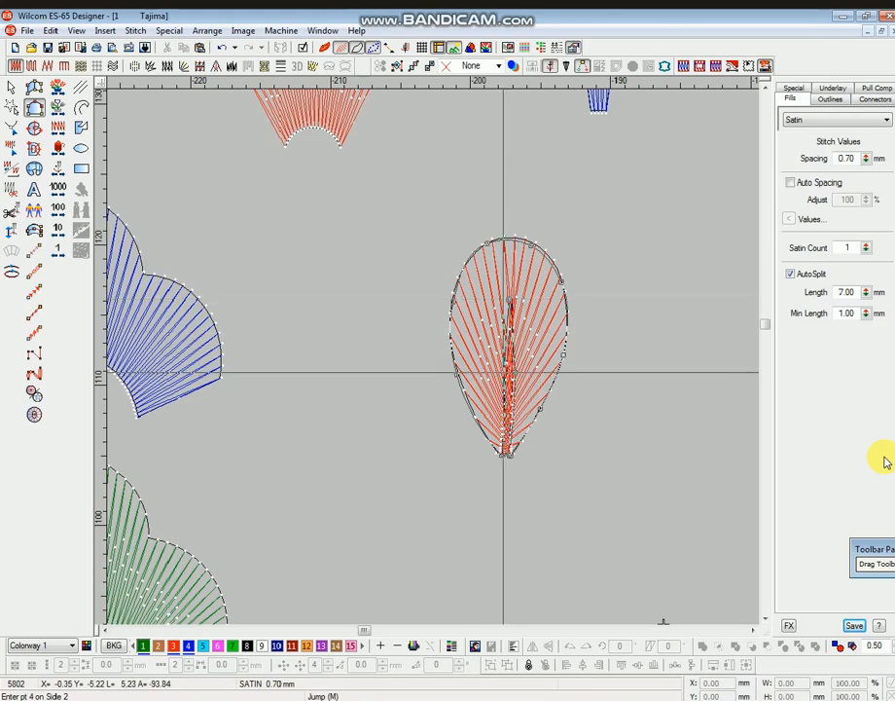
pyautogui.click(507, 454)
pyautogui.press('Return')
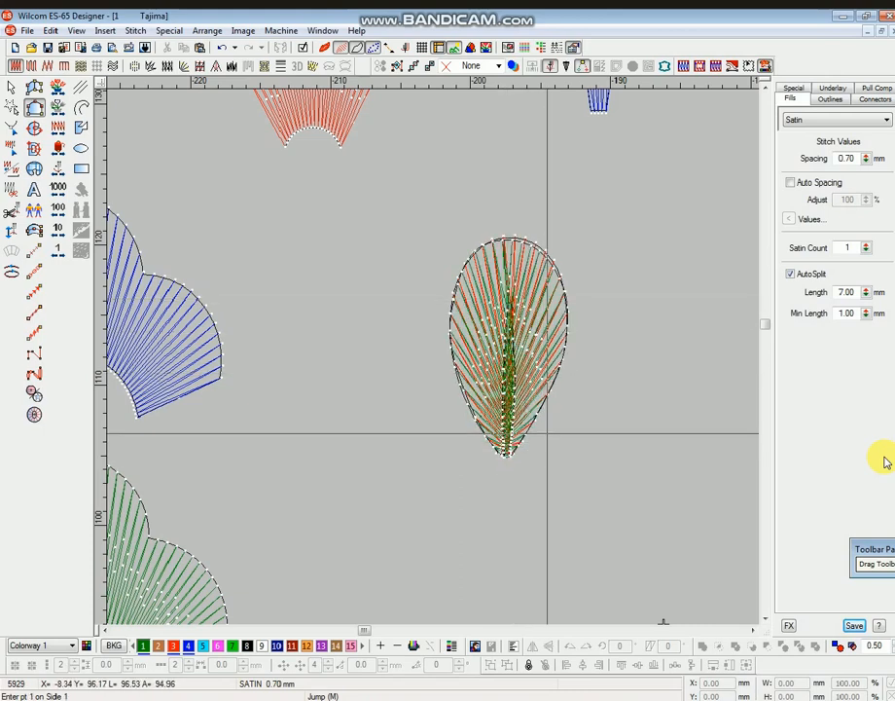
# Move the new green teardrop about 12.5 mm right and 3 mm down from the red one
pyautogui.press('Escape')
pyautogui.click(553, 397)
pyautogui.moveTo(553, 397); pyautogui.dragTo(728, 429)
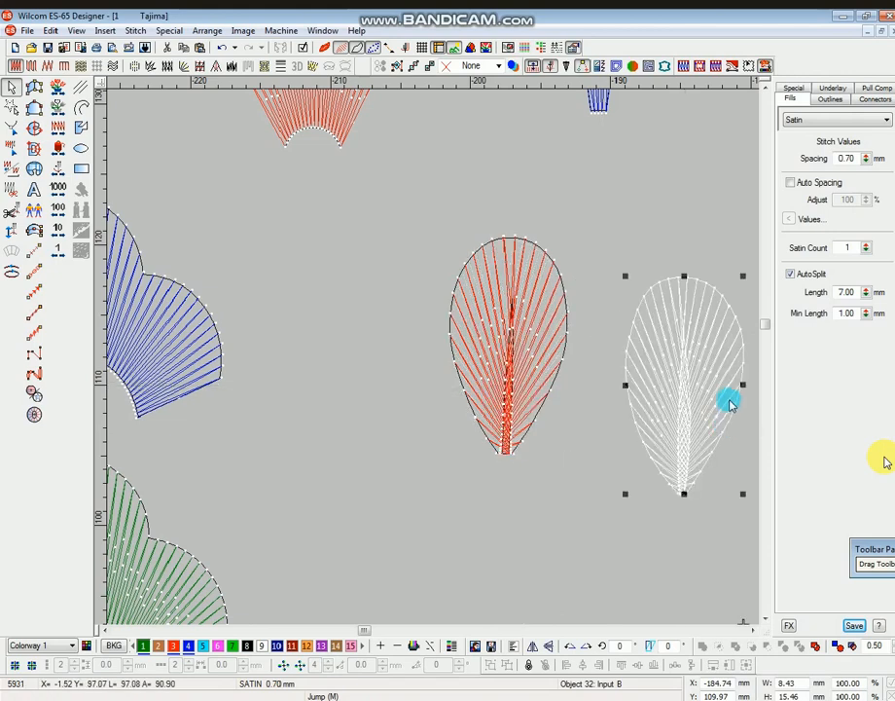
# Reshape the stitch angles along the green teardrop's sides and compare its stitches with the realistic stitch view switched on and off
pyautogui.press('h')
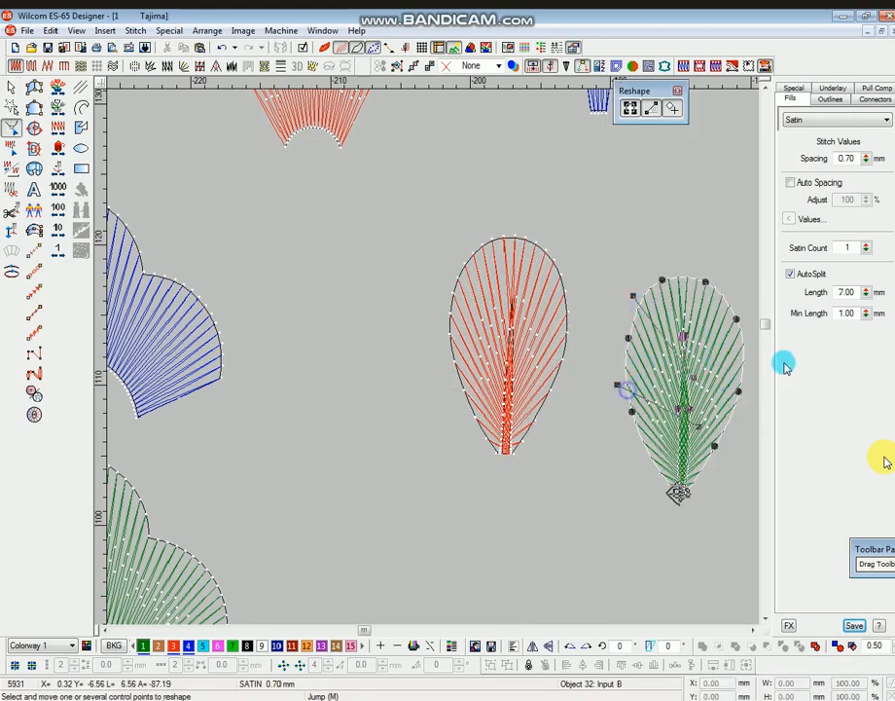
pyautogui.hotkey('shift', 'z')
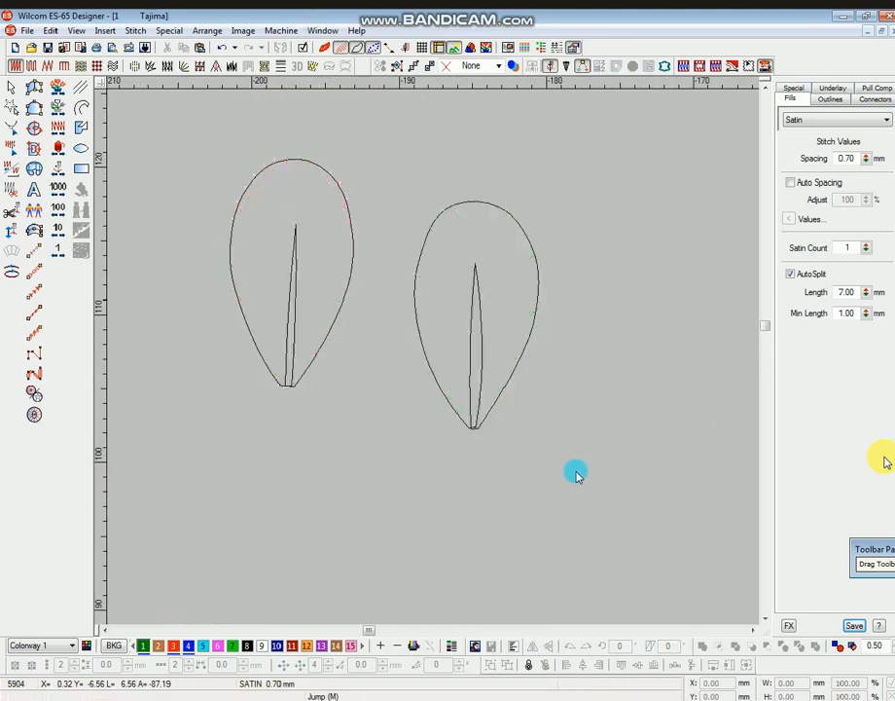
pyautogui.press('t')
pyautogui.scroll(1, 578, 476)
pyautogui.press('t')
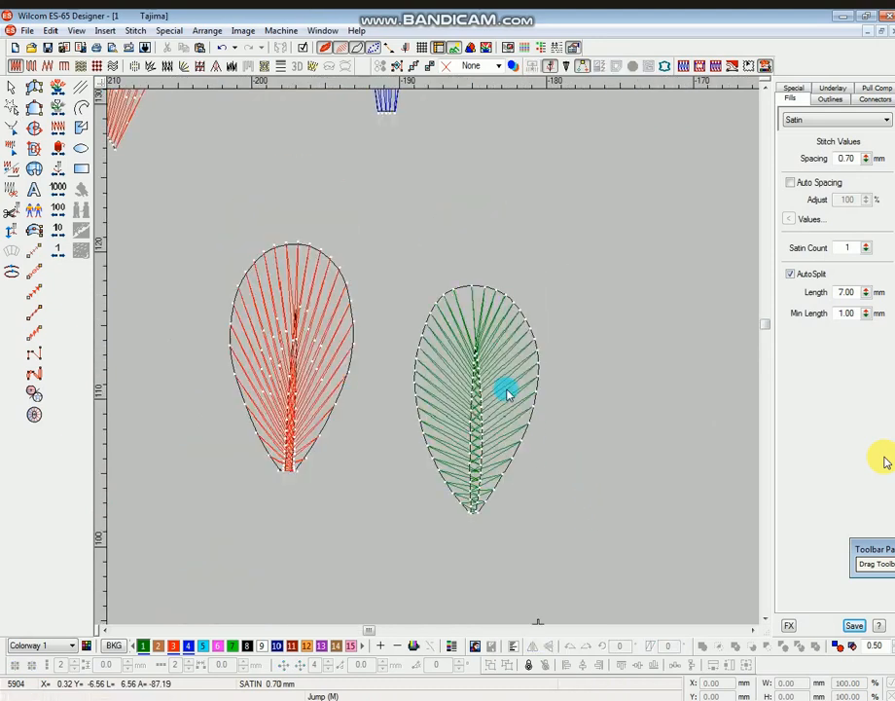
# Digitize an Input B column over the blue tapered bar, side 1 along its narrow bottom edge and side 2 along its wide top edge
pyautogui.scroll(1, 505, 392)
pyautogui.hotkey('shift', 'z')
pyautogui.click(386, 248)
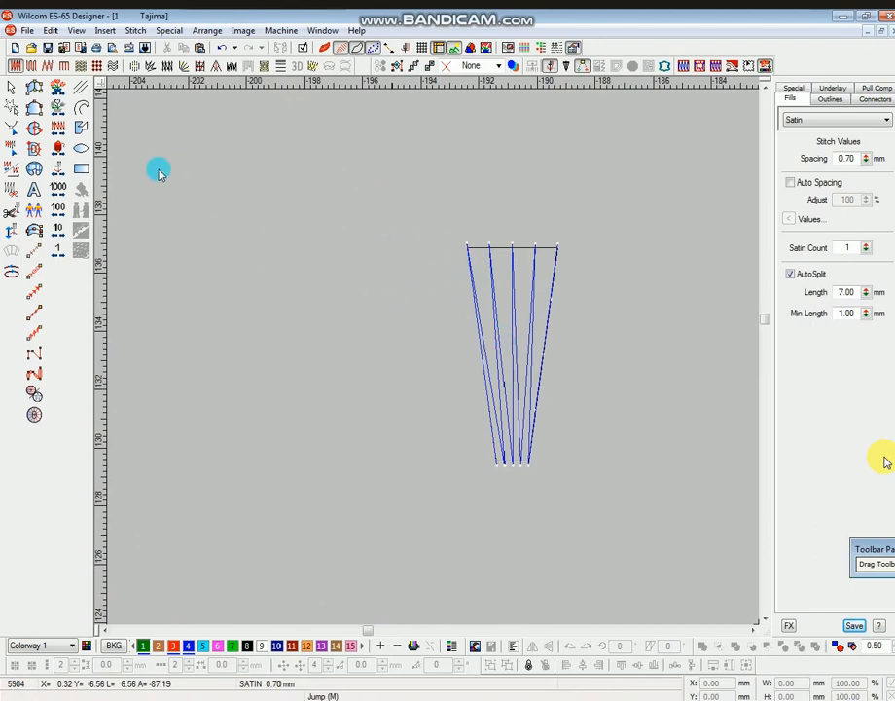
pyautogui.click(34, 108)
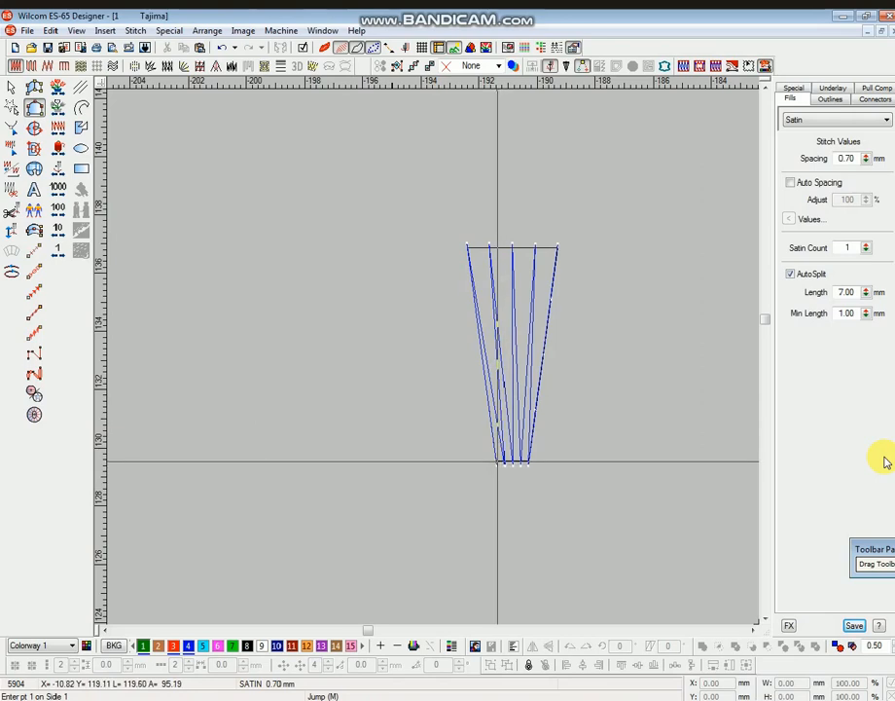
pyautogui.click(497, 462)
pyautogui.click(531, 462)
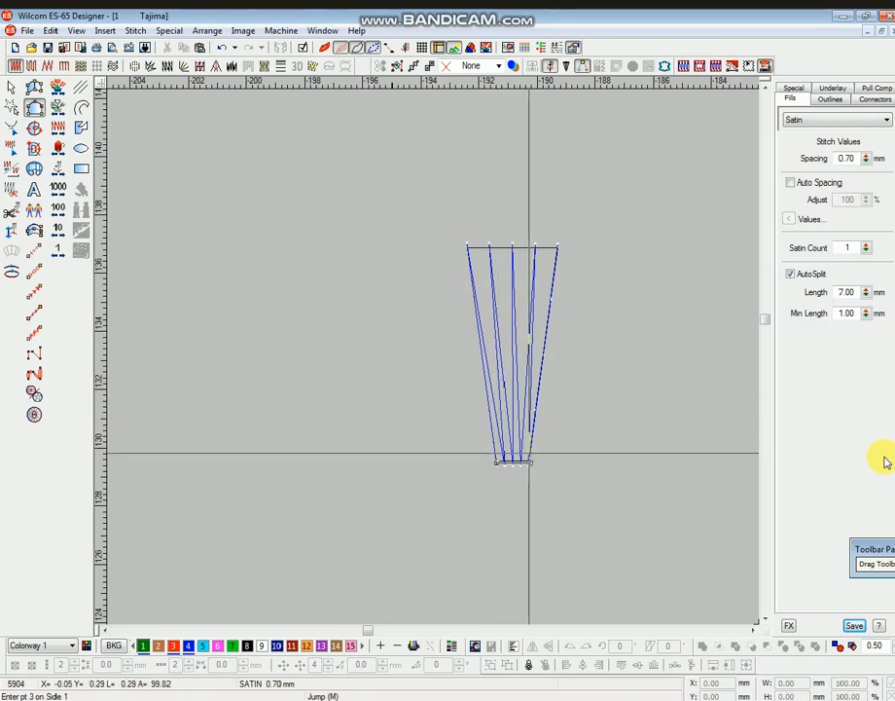
pyautogui.press('Return')
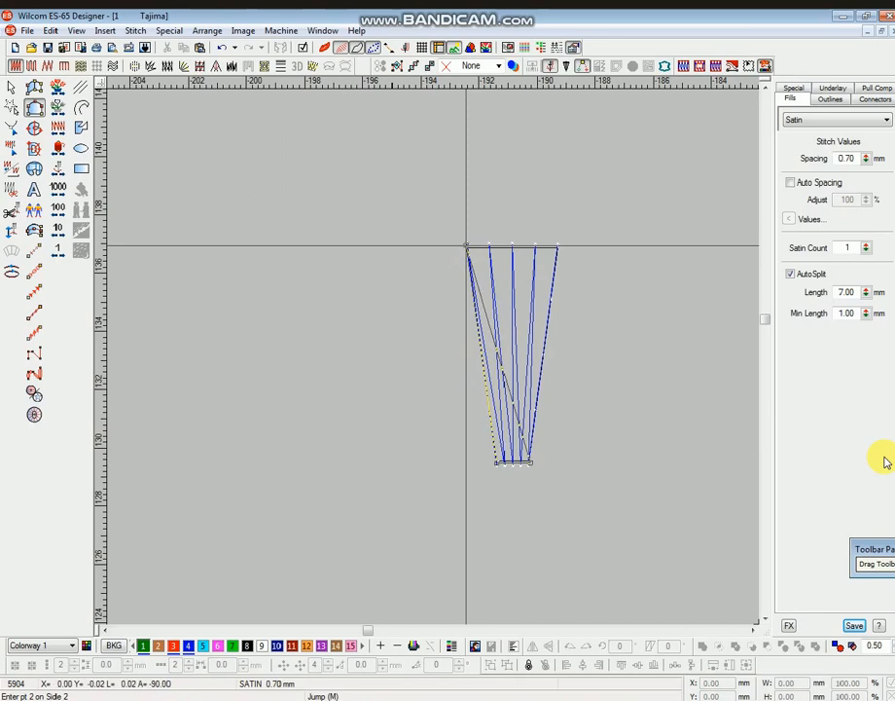
pyautogui.click(561, 244)
pyautogui.press('Return')
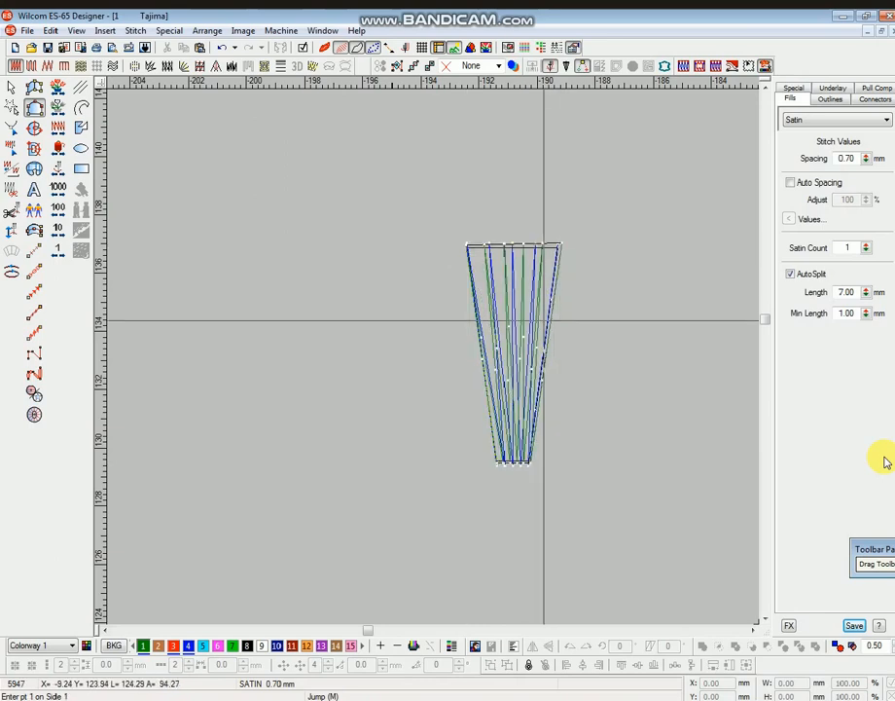
# Move the blue tapered bar about 6 mm left and 1 mm down, and shift the green bar about 1 mm down level with it
pyautogui.press('Escape')
pyautogui.click(534, 292)
pyautogui.moveTo(533, 292); pyautogui.dragTo(361, 318)
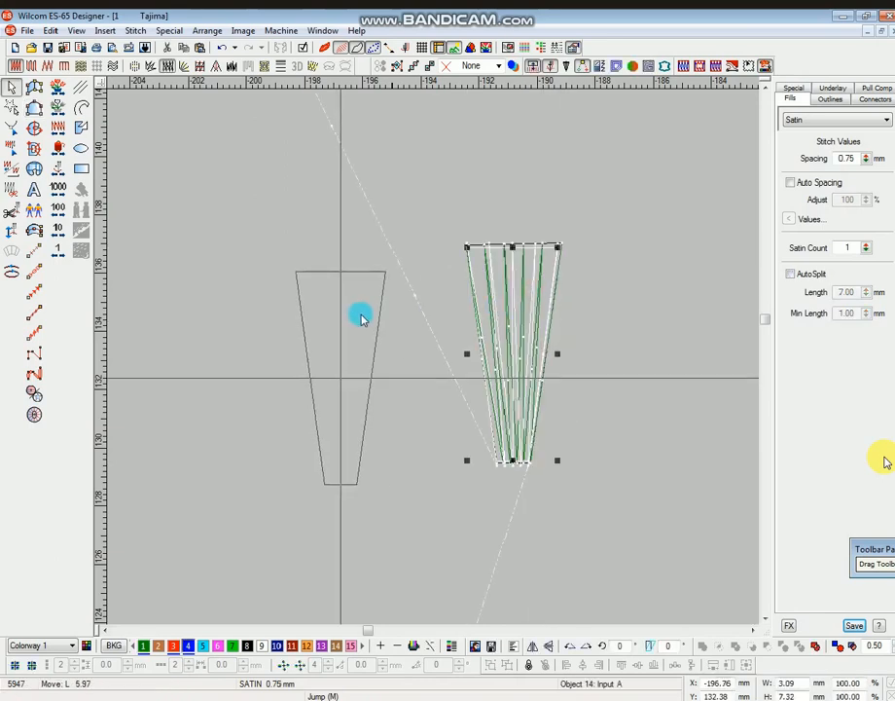
pyautogui.click(516, 338)
pyautogui.press('h')
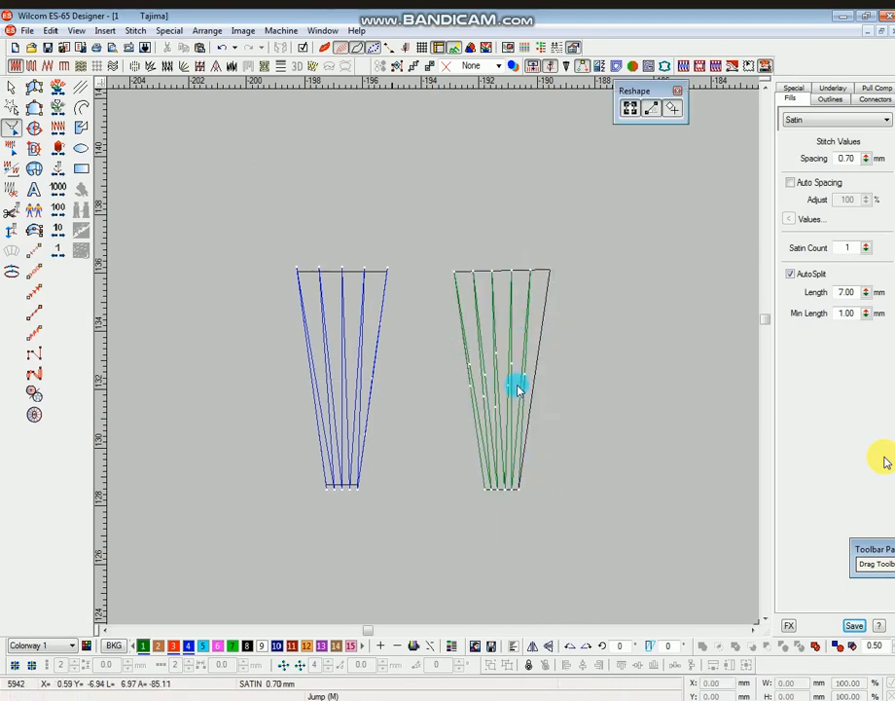
pyautogui.press('Escape')
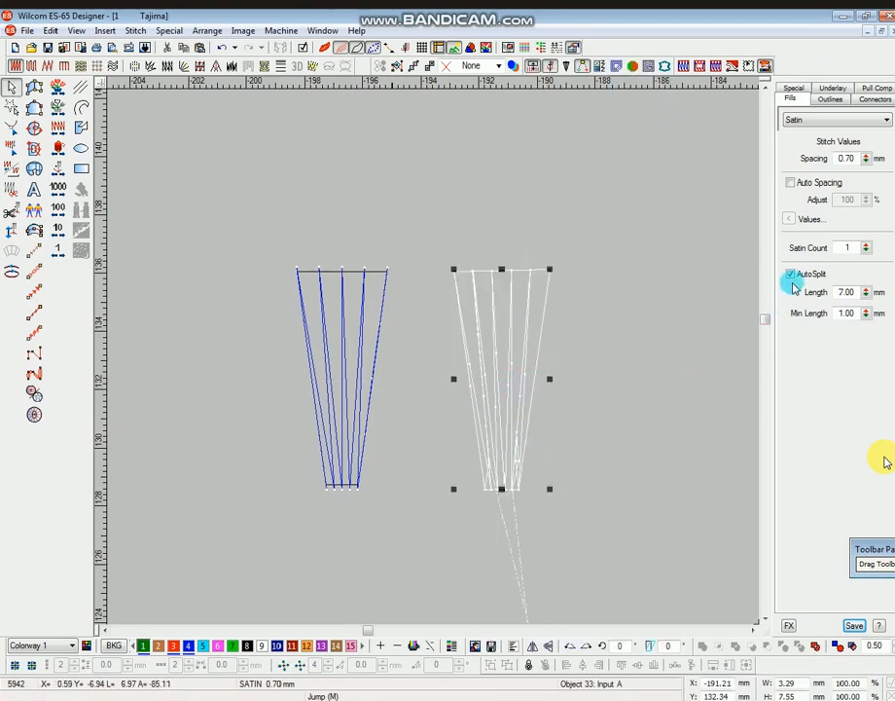
# Turn off AutoSplit for the green tapered bar and compare both bars in realistic and plain stitch views
pyautogui.click(661, 338)
pyautogui.press('t')
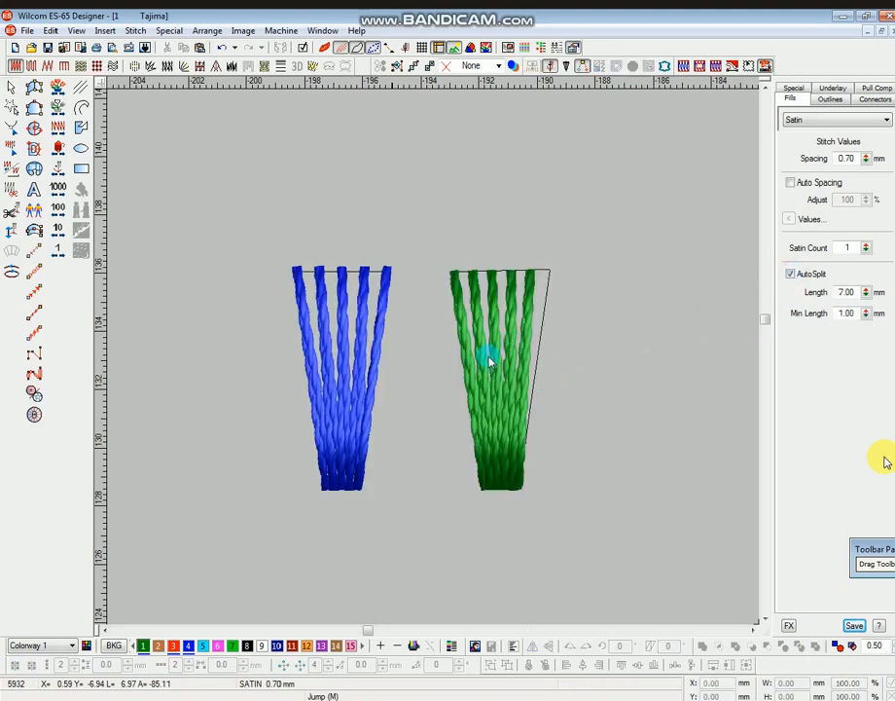
pyautogui.press('t')
pyautogui.hotkey('shift', 'z')
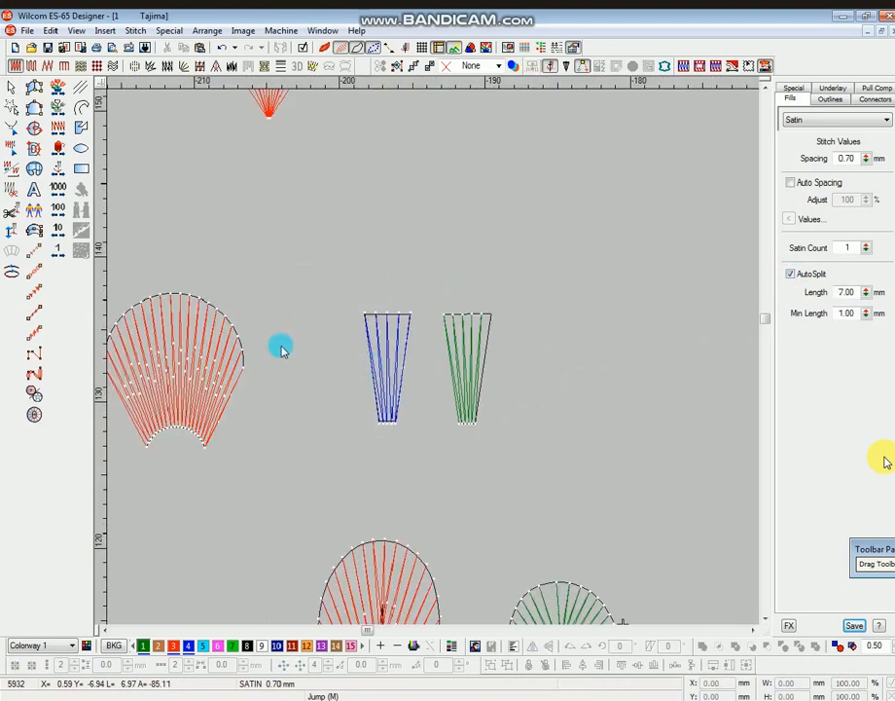
# Digitize an Input B column over the red fan, side 1 along its small lower arc and side 2 around its large upper arc
pyautogui.hotkey('shift', 'z')
pyautogui.scroll(2, 379, 414)
pyautogui.scroll(-1, 393, 407)
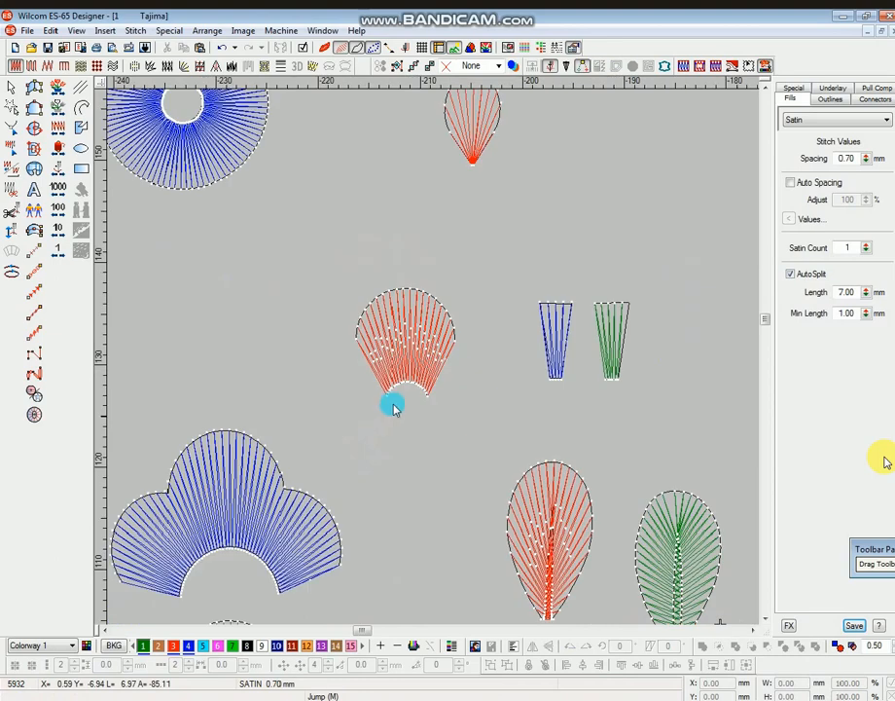
pyautogui.moveTo(370, 174); pyautogui.dragTo(441, 394)
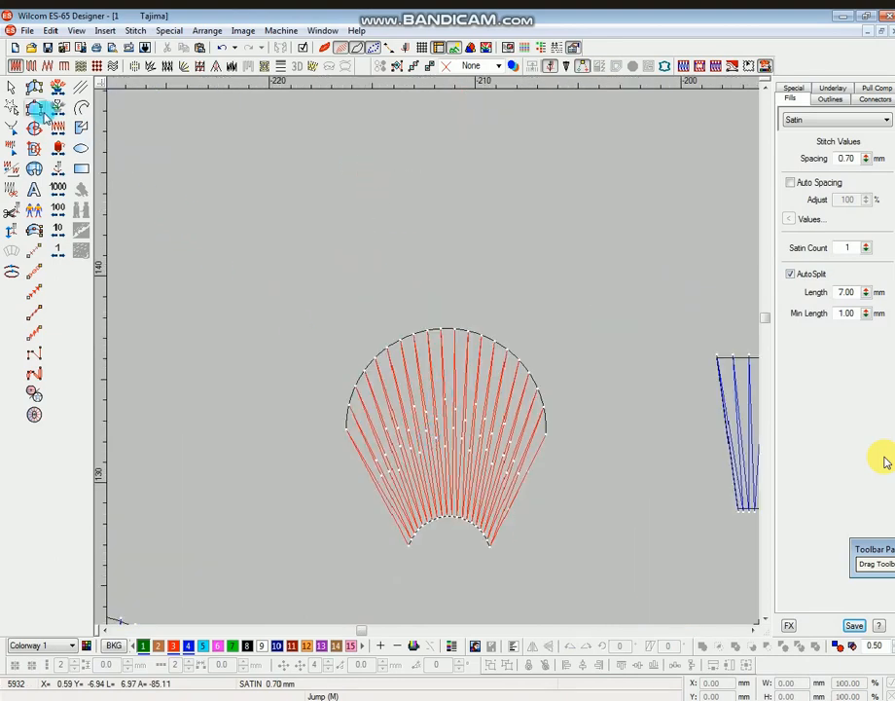
pyautogui.click(39, 111)
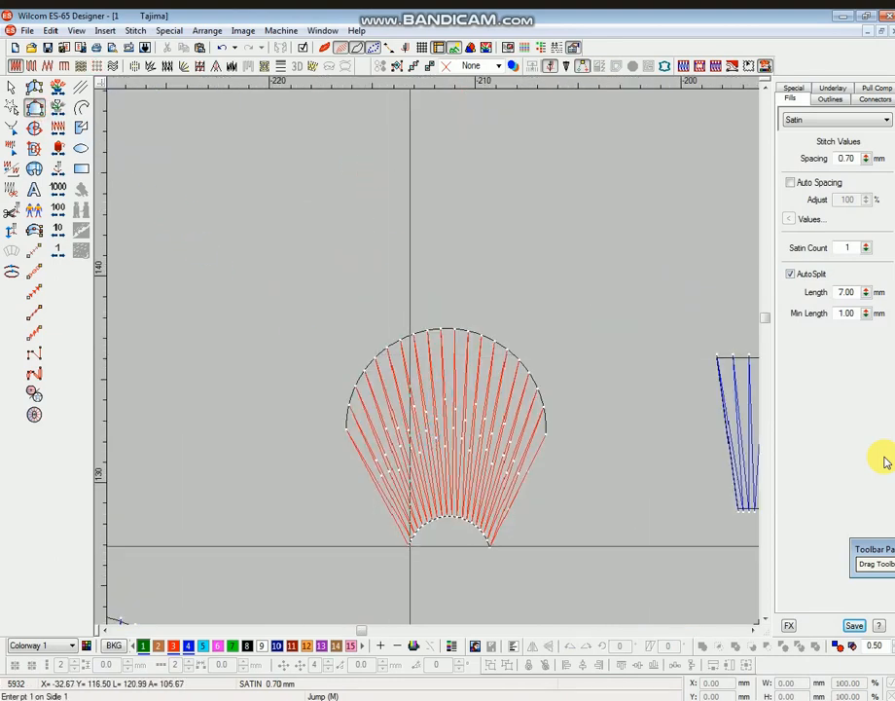
pyautogui.click(449, 514)
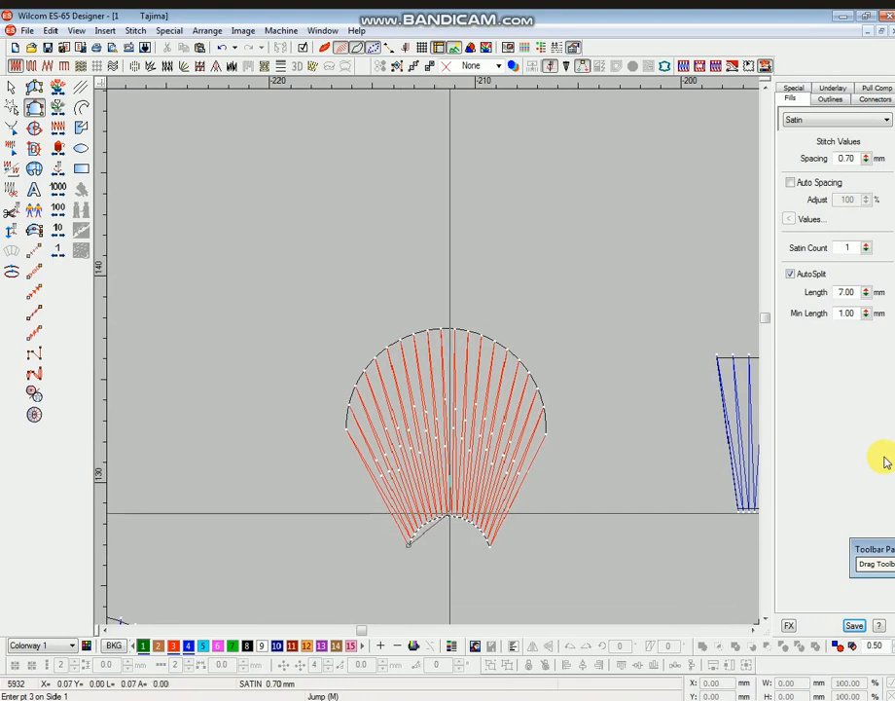
pyautogui.click(491, 546)
pyautogui.press('Return')
pyautogui.click(346, 427)
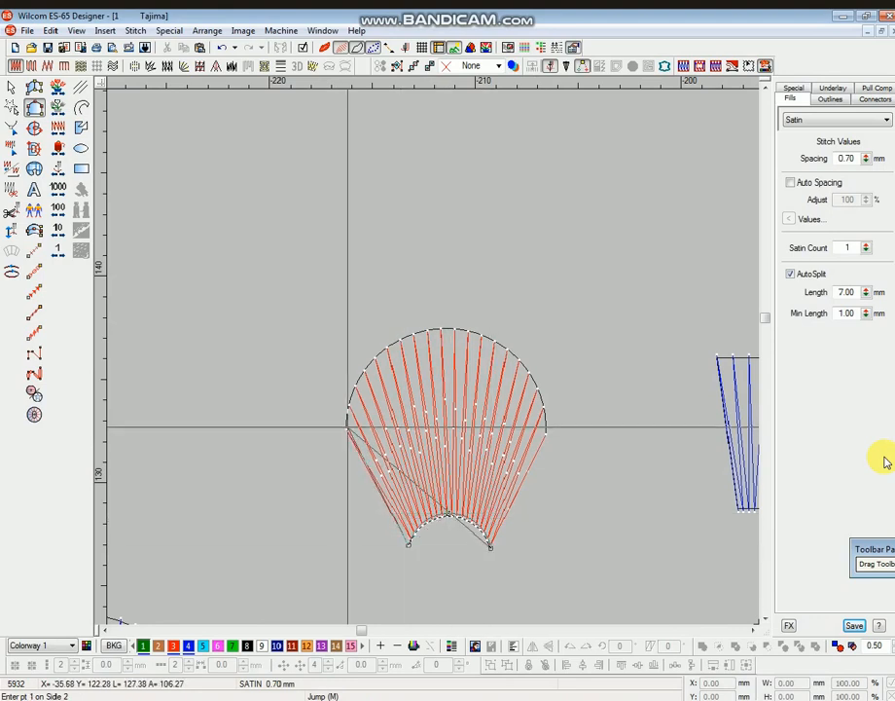
pyautogui.rightClick(447, 328)
pyautogui.click(549, 434)
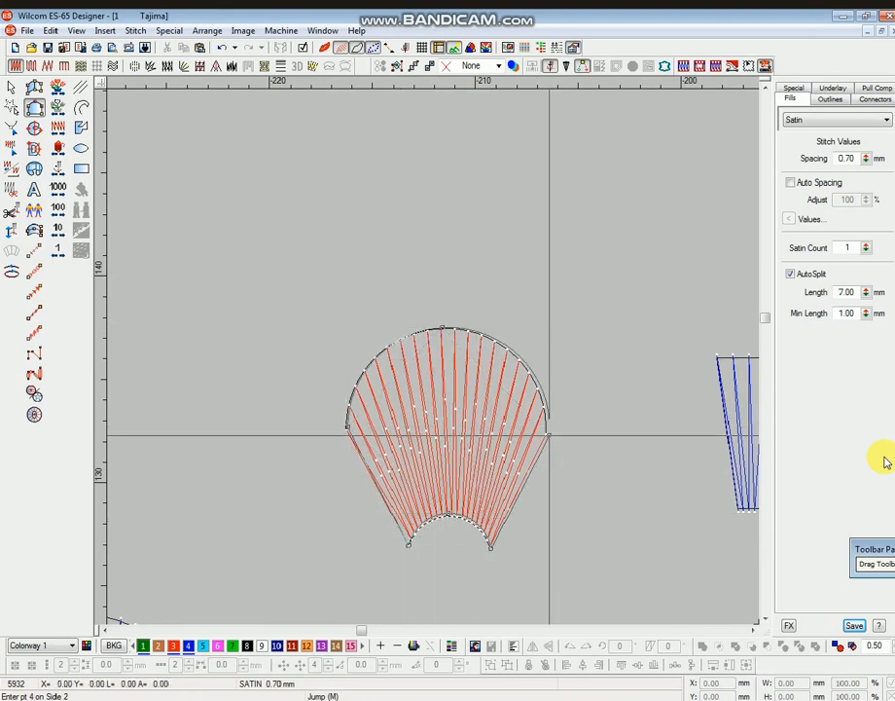
pyautogui.press('Return')
# Move the new green fan about 12 mm left and 4 mm up off the red fan, and reshape its stitch angles on both sides
pyautogui.moveTo(499, 409); pyautogui.dragTo(226, 372)
pyautogui.hotkey('shift', 'z')
pyautogui.press('b')
pyautogui.moveTo(273, 278); pyautogui.dragTo(375, 531)
pyautogui.moveTo(381, 330); pyautogui.dragTo(409, 306)
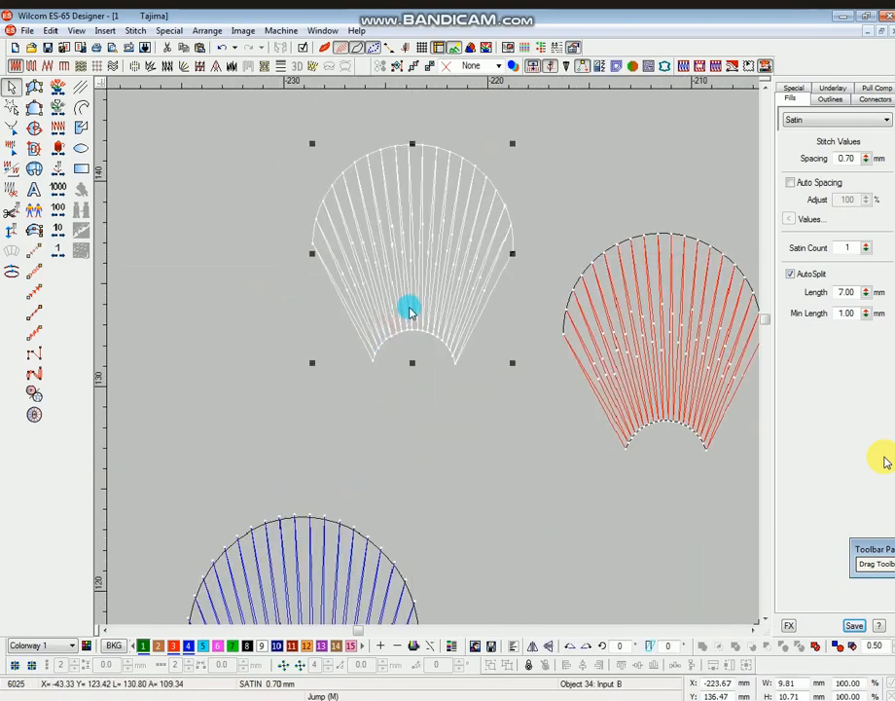
pyautogui.press('h')
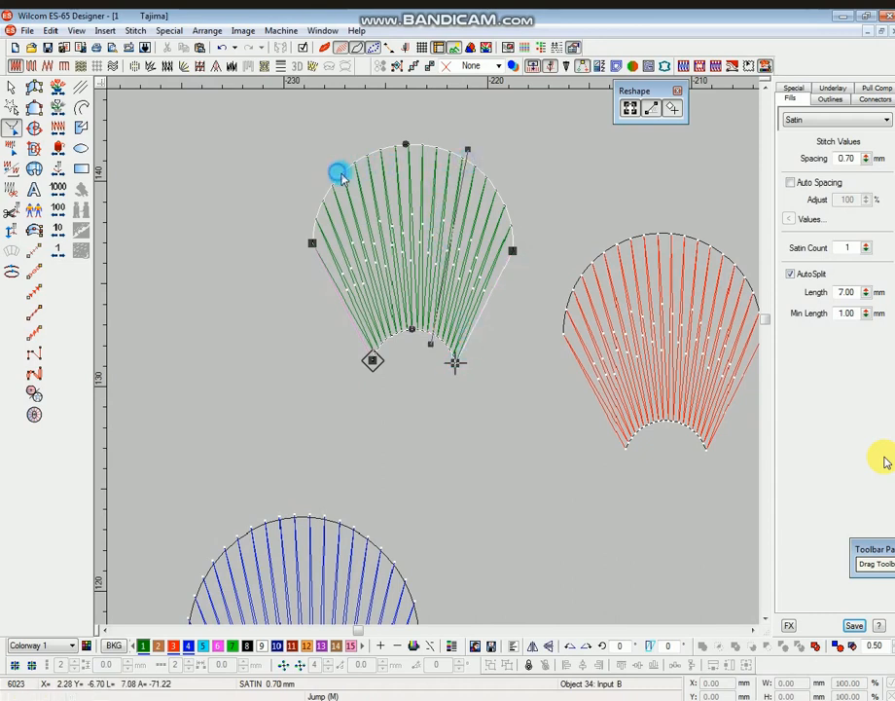
pyautogui.scroll(3, 476, 368)
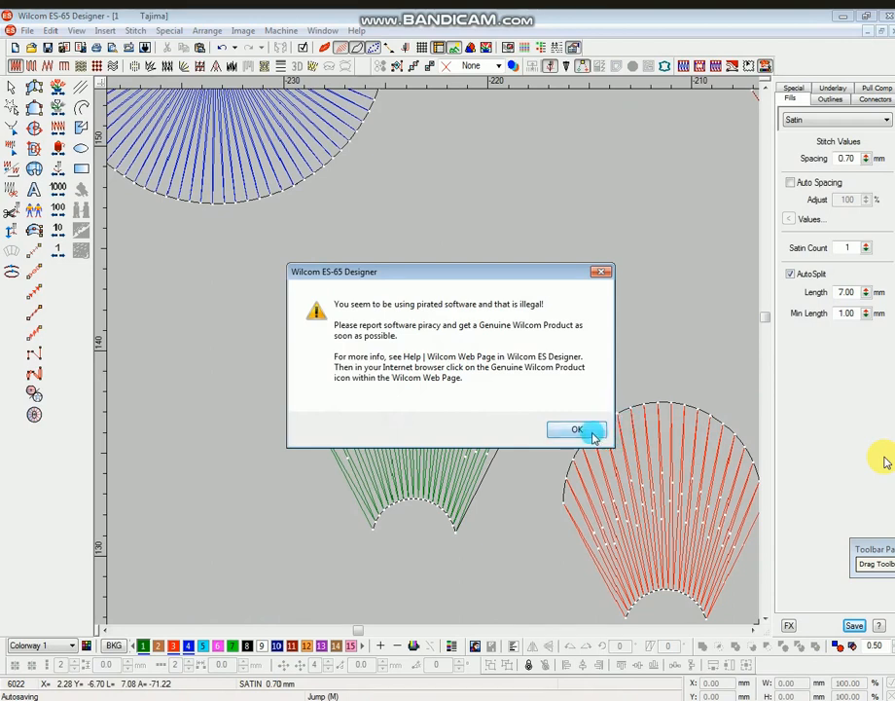
# Move the green fan up beside the blue ring and make a five-petal wreath centred at its lower corner, without merging the overlaps
pyautogui.click(578, 429)
pyautogui.moveTo(450, 400); pyautogui.dragTo(532, 232)
pyautogui.scroll(3, 536, 346)
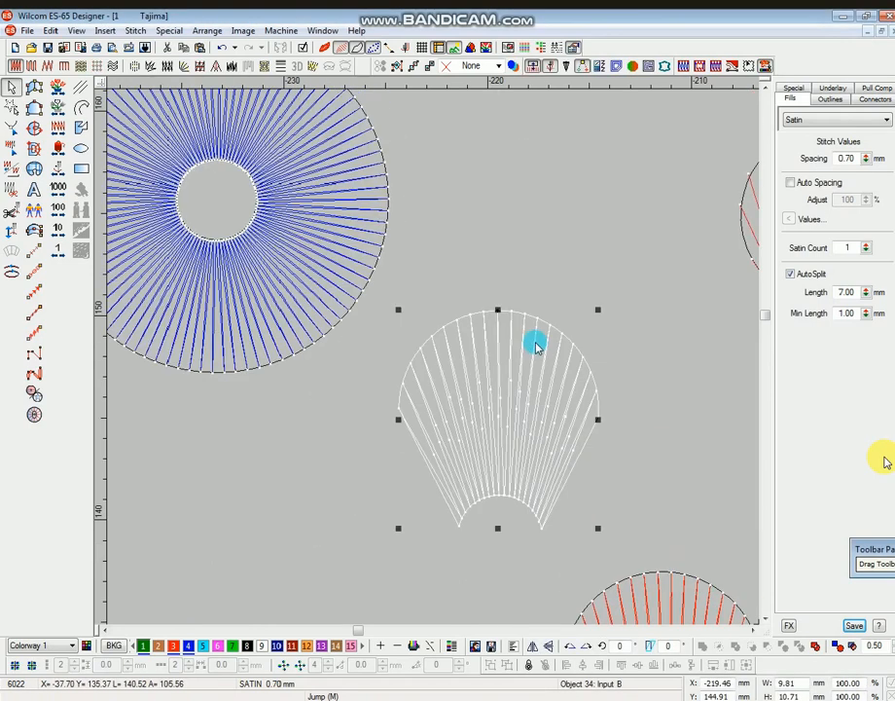
pyautogui.moveTo(536, 346); pyautogui.dragTo(556, 264)
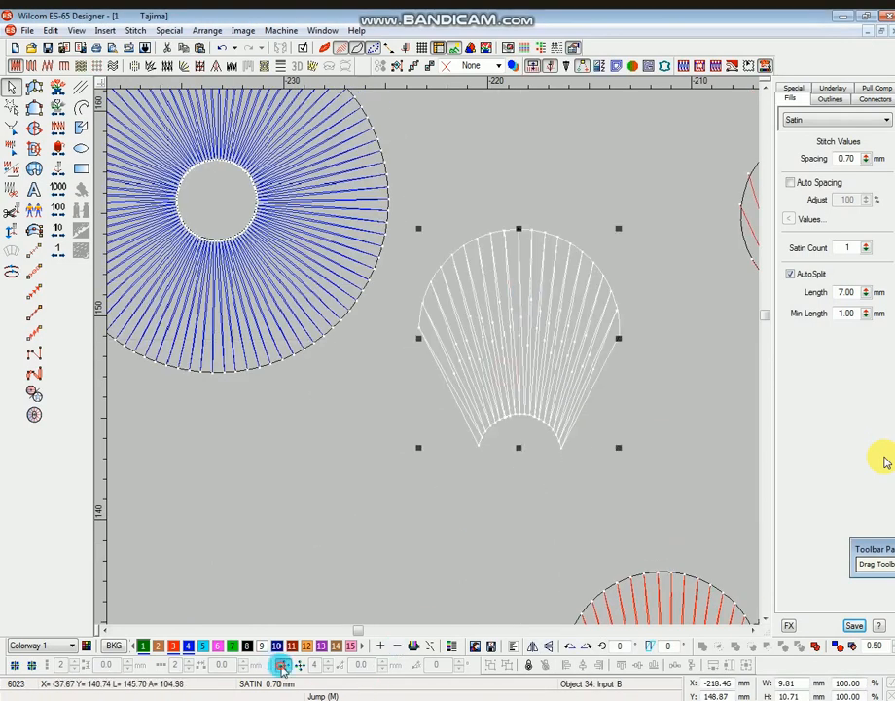
pyautogui.click(282, 665)
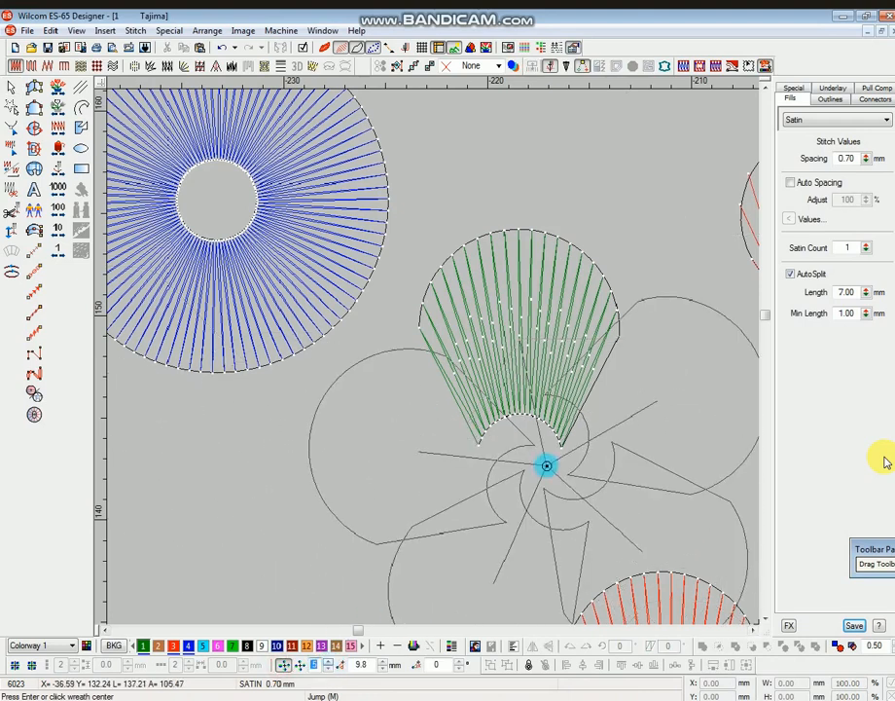
pyautogui.click(563, 453)
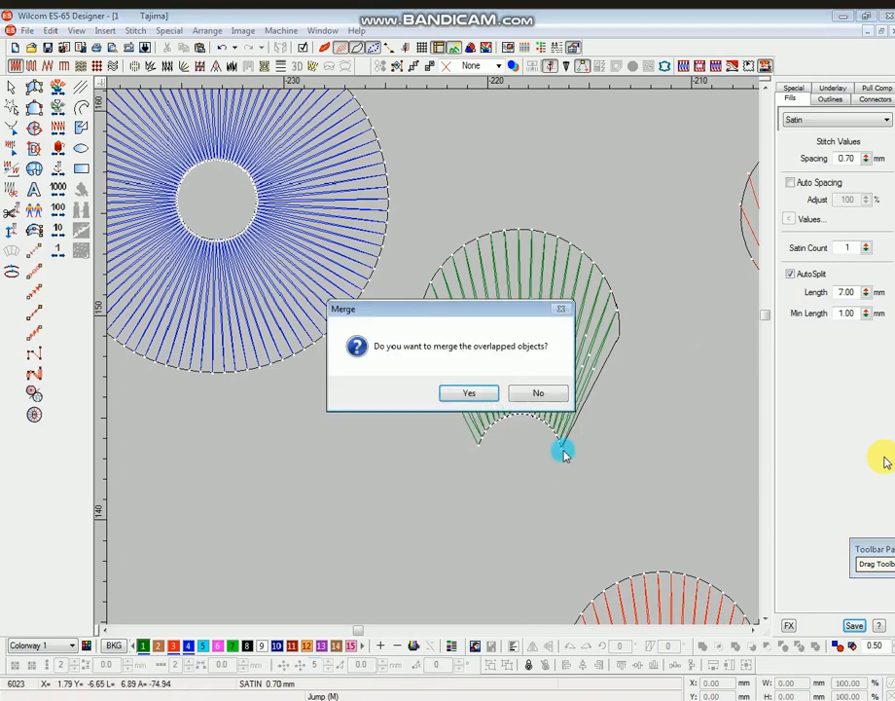
pyautogui.click(527, 393)
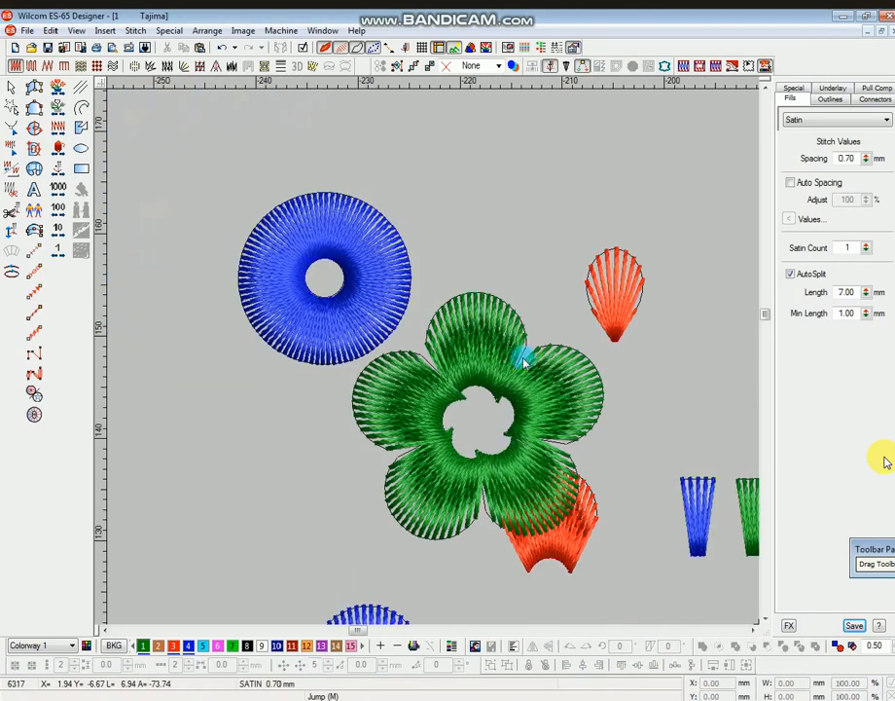
pyautogui.press('t')
# Delete the four duplicated wreath petals in the plain stitch view, keeping only the original upper green fan
pyautogui.click(412, 413)
pyautogui.press('Delete')
pyautogui.click(440, 489)
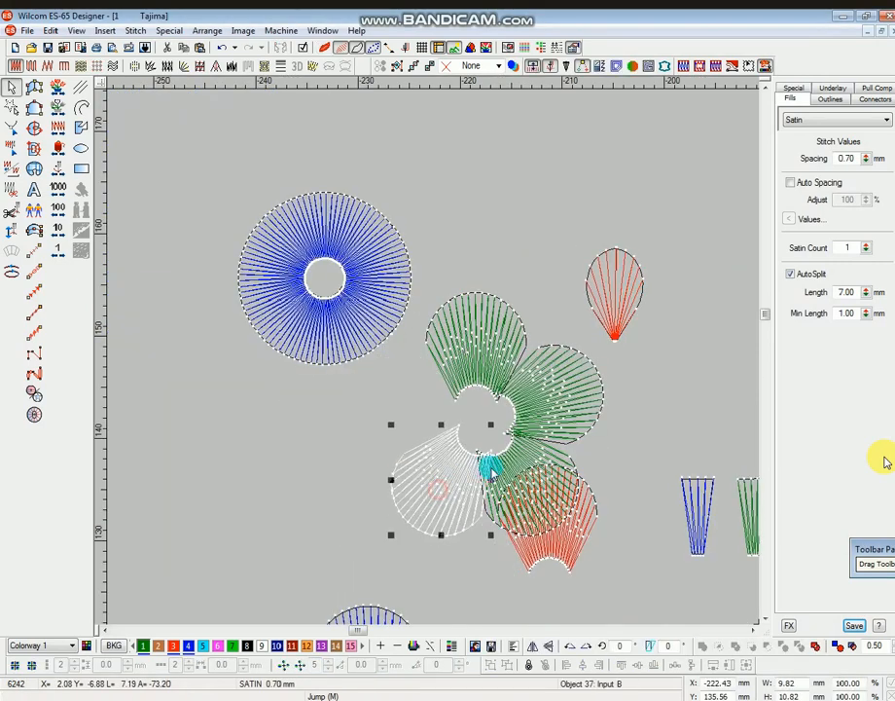
pyautogui.press('Delete')
pyautogui.click(531, 472)
pyautogui.press('Delete')
pyautogui.click(560, 389)
pyautogui.press('Delete')
# Move the remaining green fan down directly beside the red fan, on its left
pyautogui.click(476, 355)
pyautogui.moveTo(476, 355); pyautogui.dragTo(450, 524)
pyautogui.click(535, 393)
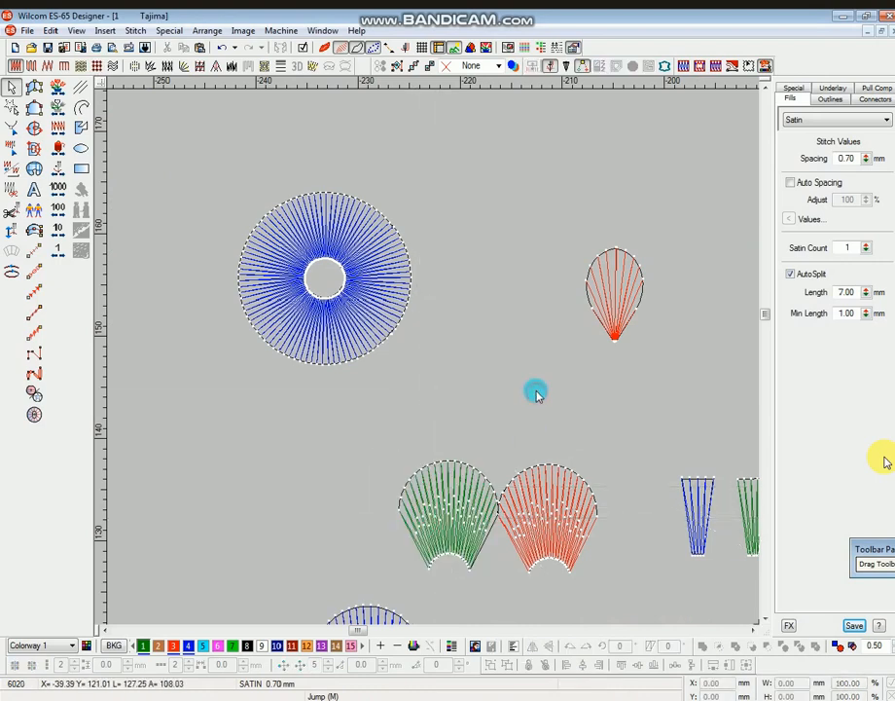
# Digitize an Input B column over the small red teardrop, side 1 across its bottom tip and side 2 around its rounded top
pyautogui.scroll(-1, 552, 399)
pyautogui.hotkey('shift', 'z')
pyautogui.hotkey('shift', 'z')
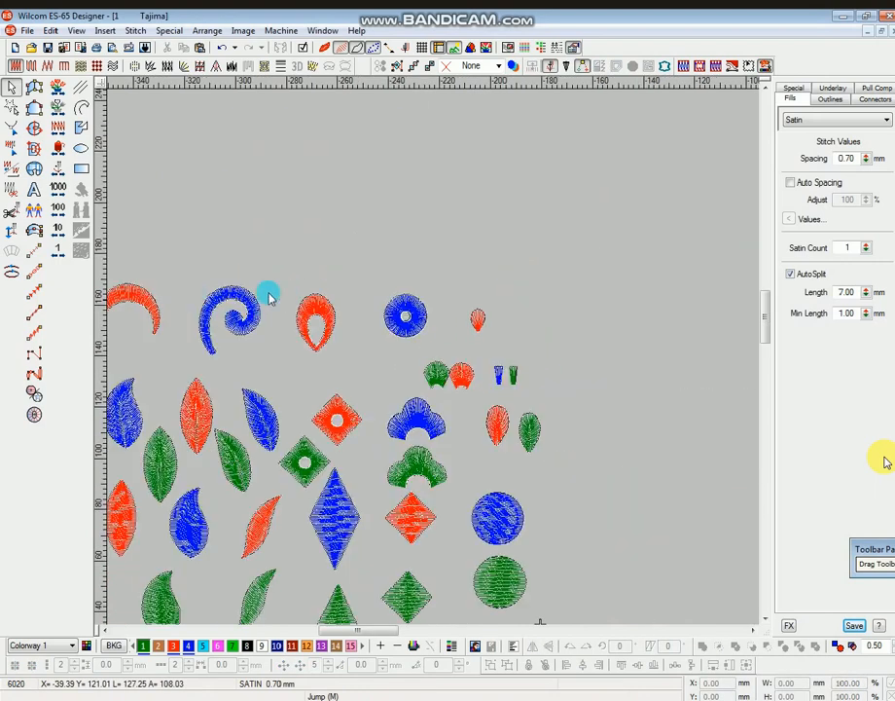
pyautogui.moveTo(449, 272); pyautogui.dragTo(501, 362)
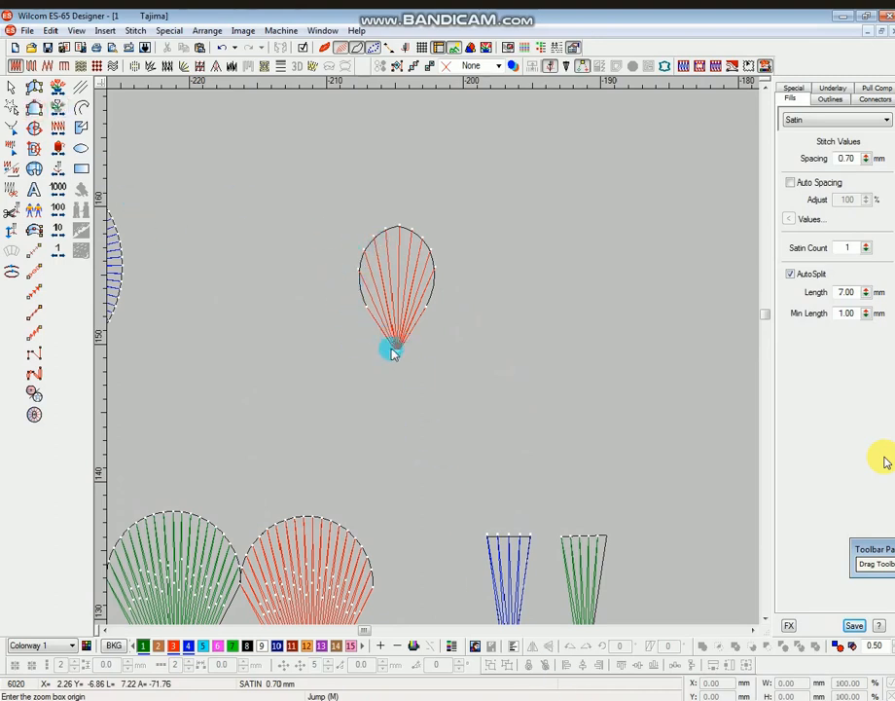
pyautogui.click(35, 109)
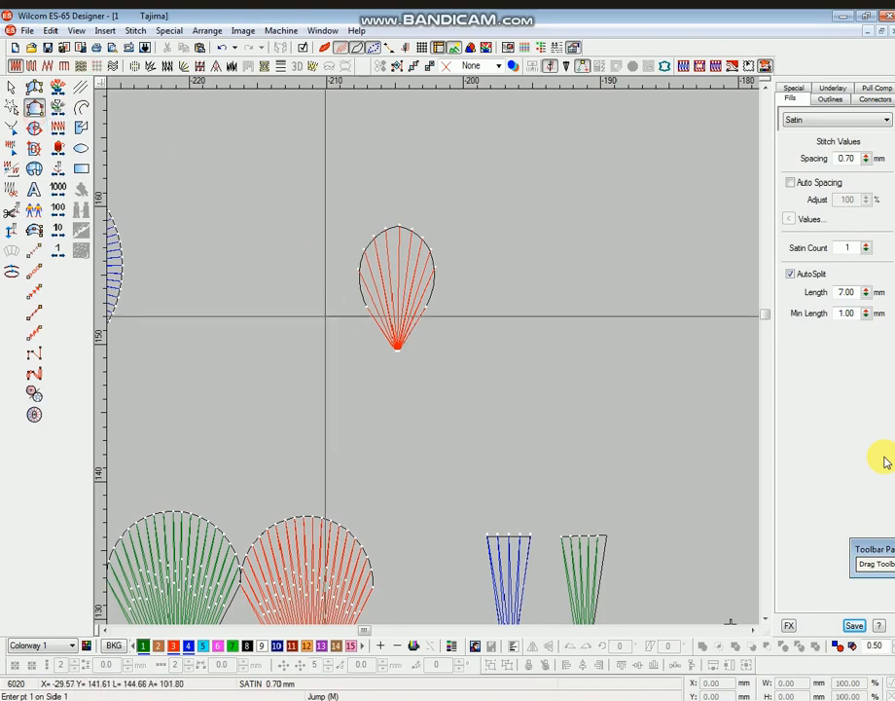
pyautogui.click(397, 352)
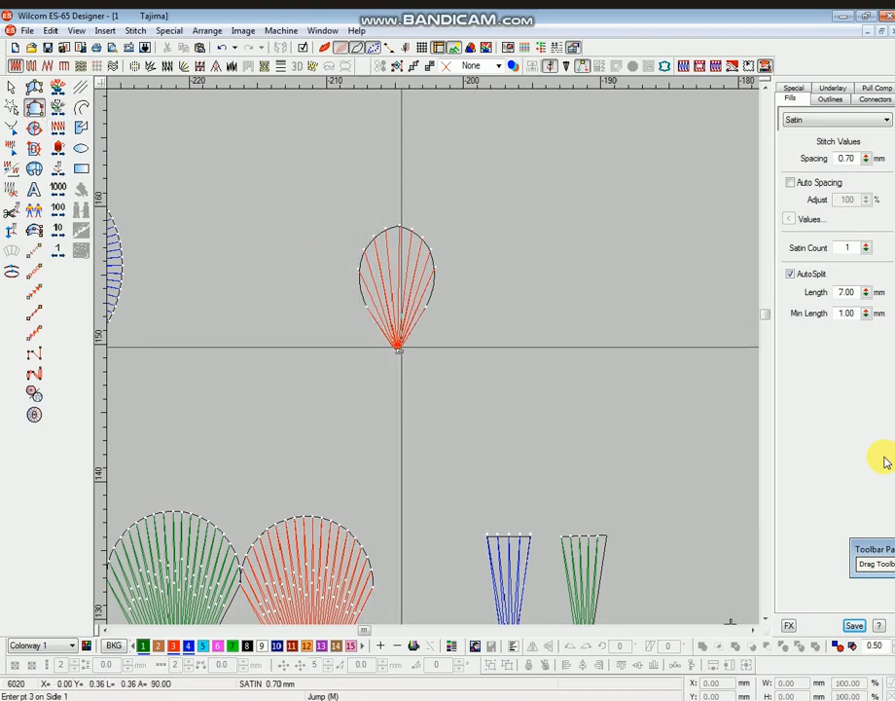
pyautogui.press('Return')
pyautogui.click(366, 304)
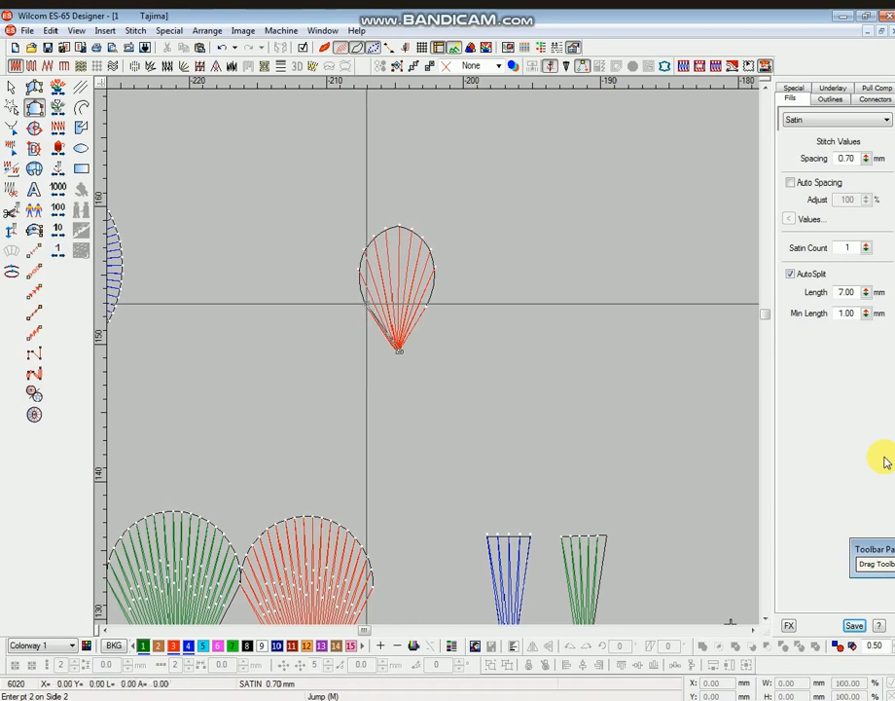
pyautogui.click(361, 255)
pyautogui.click(398, 226)
pyautogui.click(426, 241)
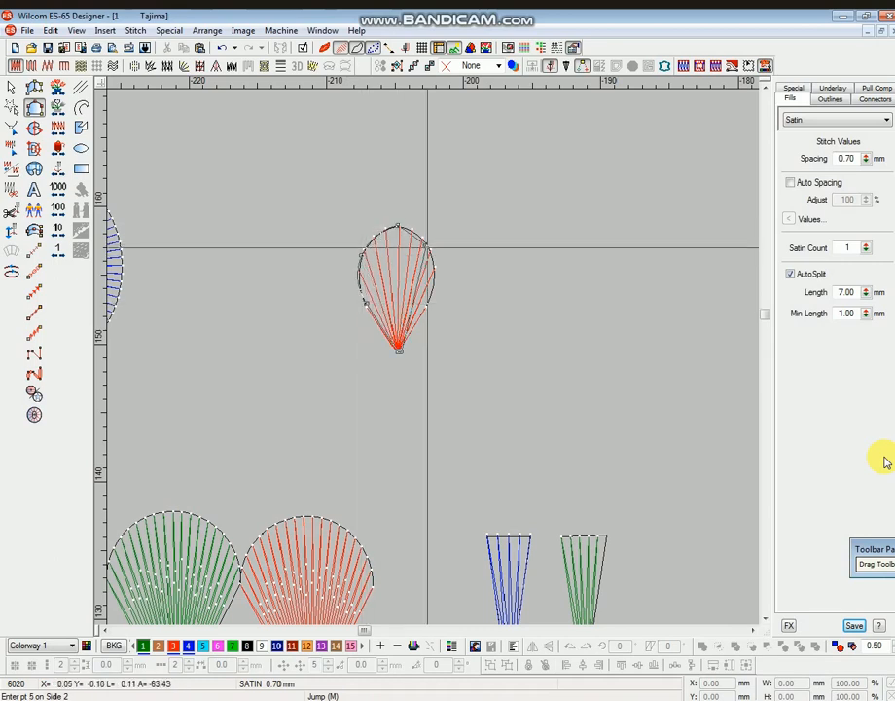
pyautogui.click(426, 311)
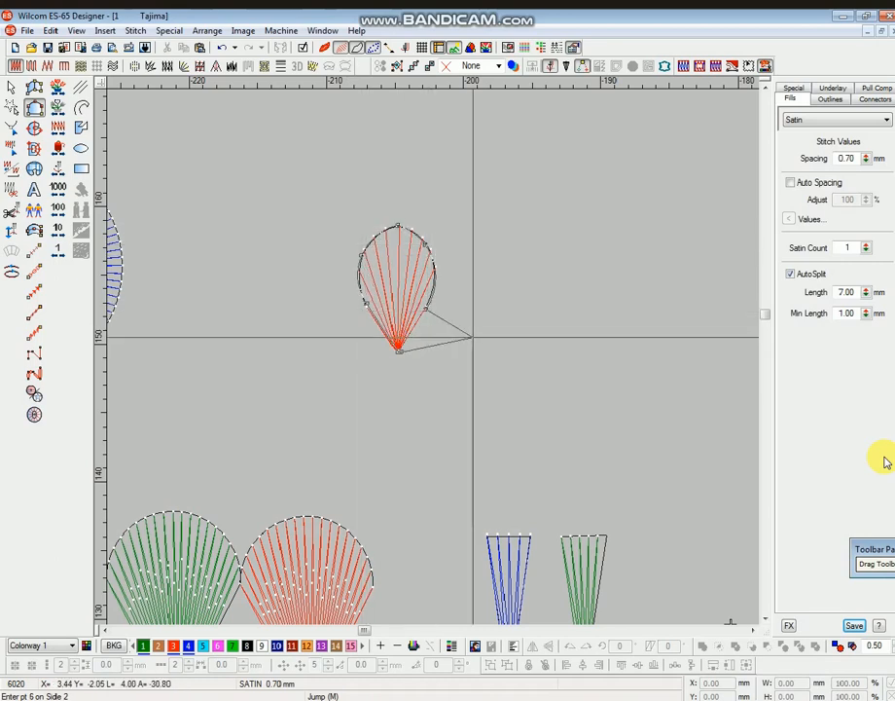
pyautogui.press('Return')
pyautogui.press('Escape')
# Move the new green teardrop about 13 mm right and 3 mm down, turn off its AutoSplit and compare it in realistic and plain stitch views
pyautogui.moveTo(429, 336); pyautogui.dragTo(588, 351)
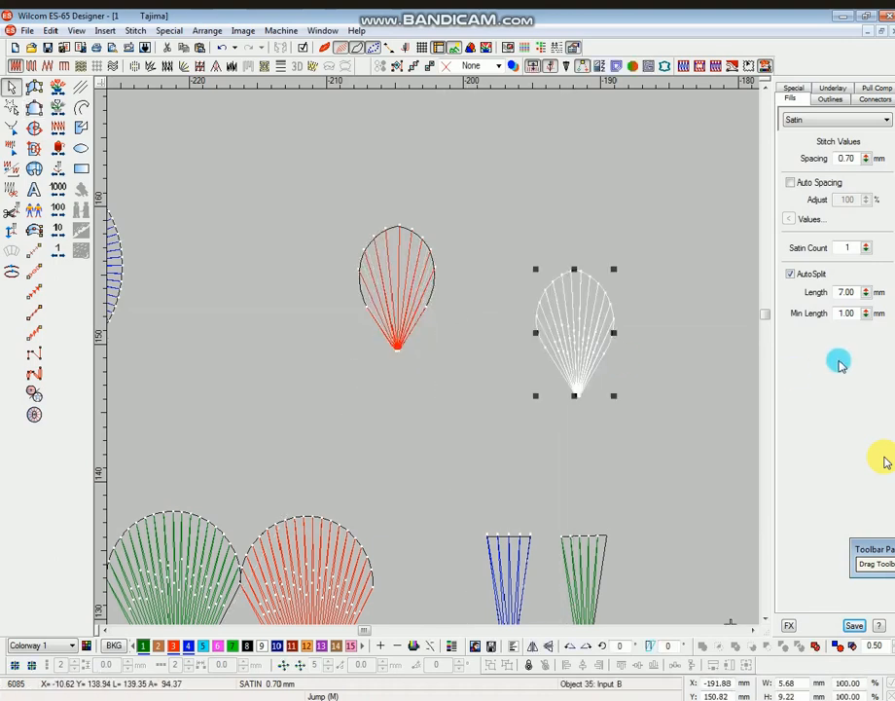
pyautogui.press('h')
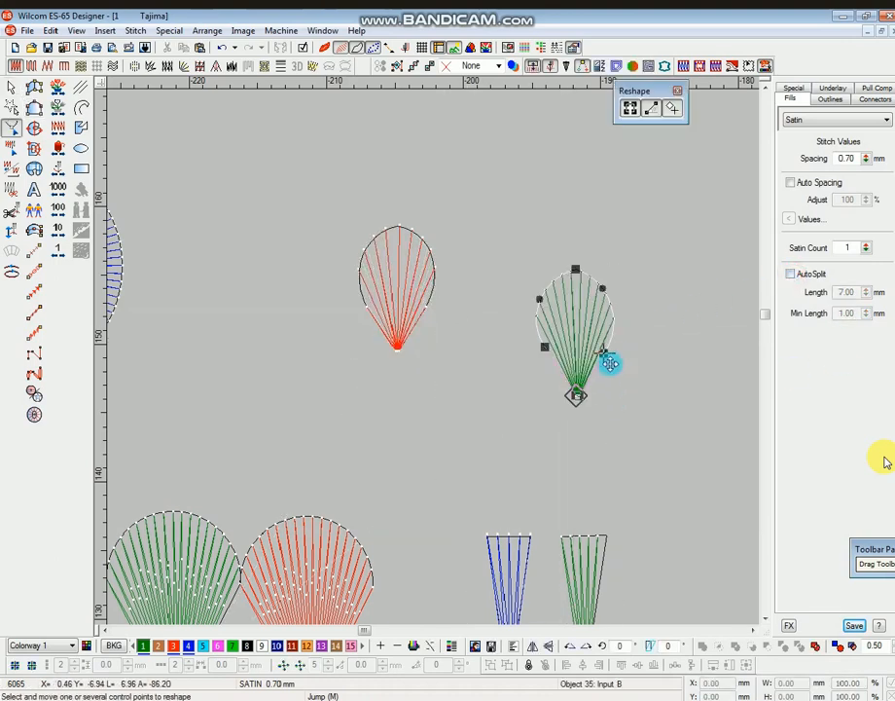
pyautogui.press('Escape')
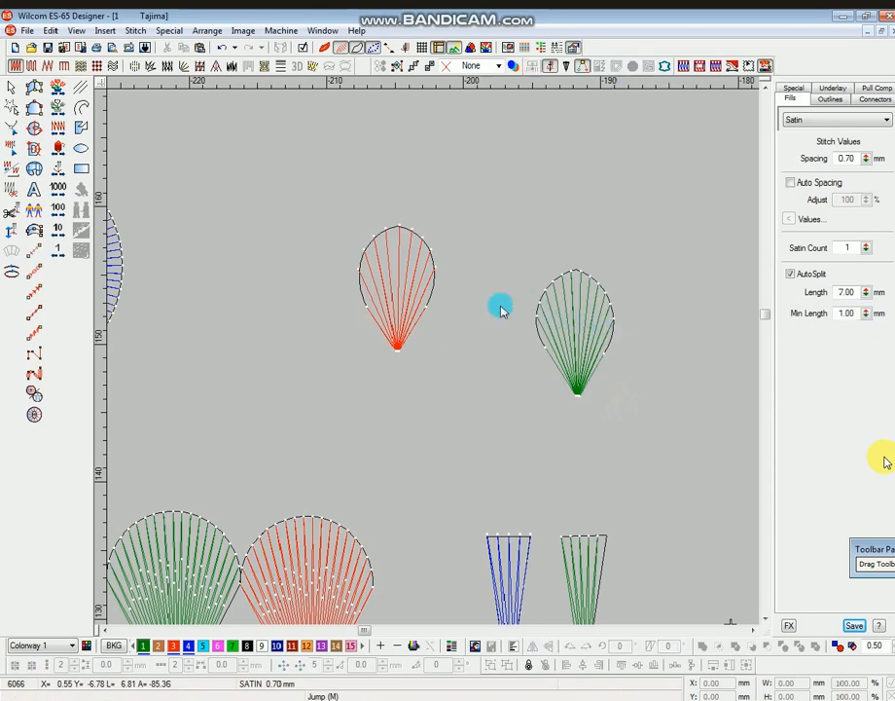
pyautogui.press('t')
pyautogui.press('t')
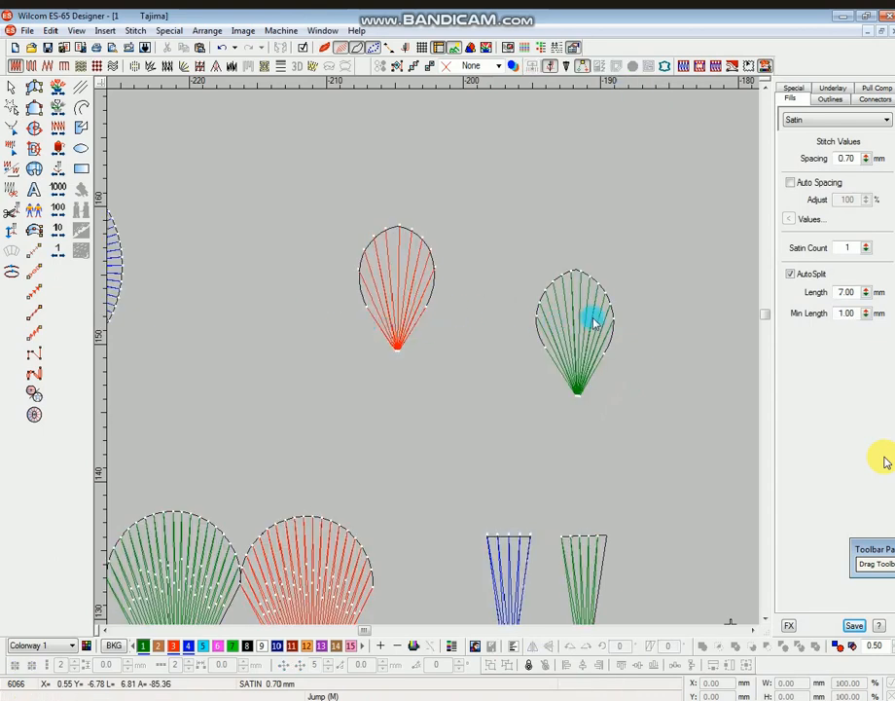
# Shift the green teardrop closer to the red one, set its satin spacing to 1.00 mm and reshape its stitch angles
pyautogui.moveTo(582, 327); pyautogui.dragTo(534, 313)
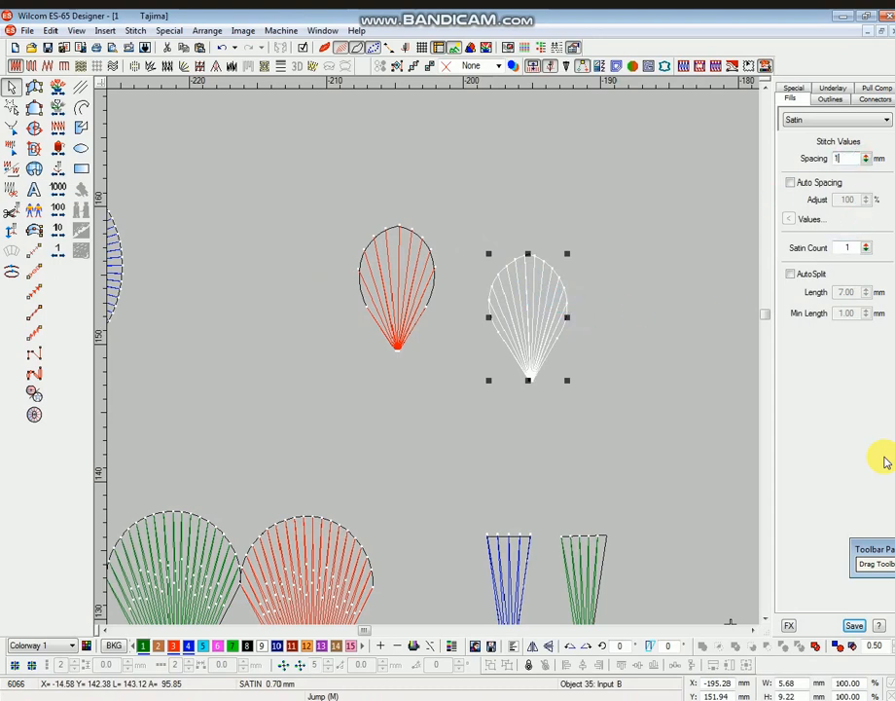
pyautogui.press('Return')
pyautogui.press('Escape')
pyautogui.click(532, 331)
pyautogui.press('z')
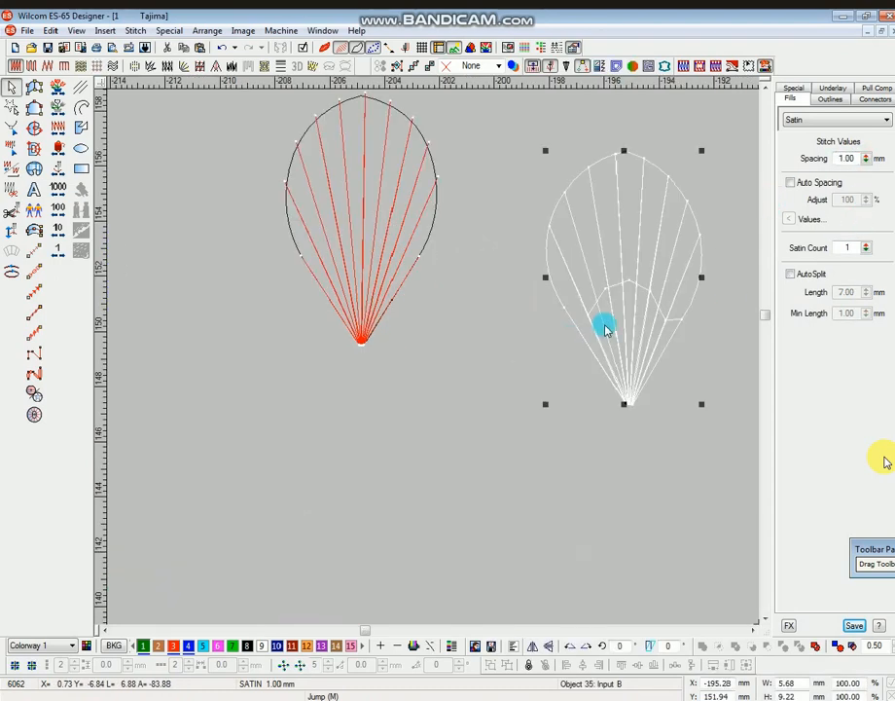
pyautogui.press('h')
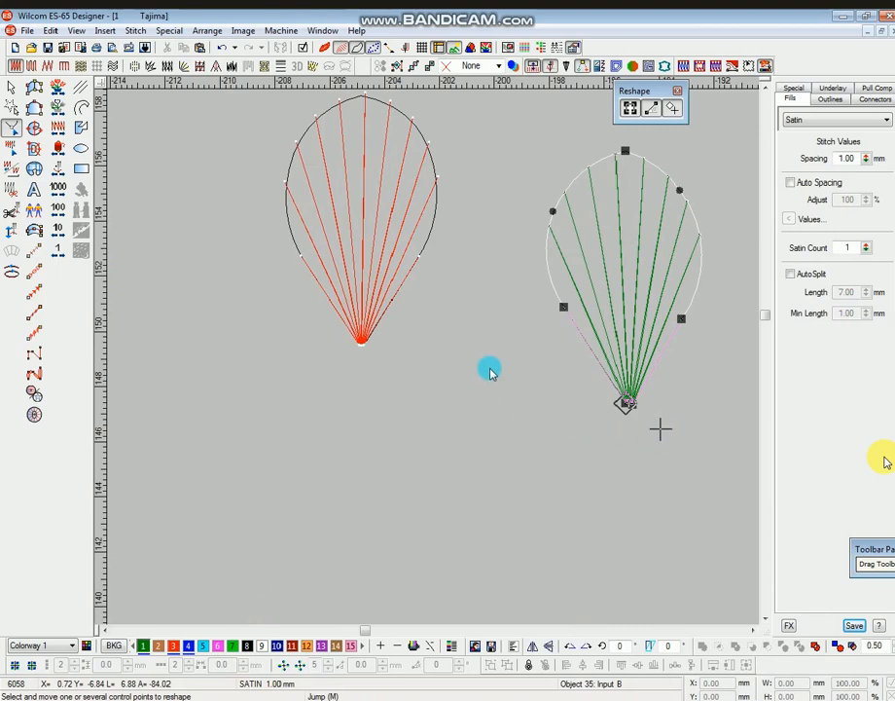
pyautogui.press('Escape')
# Start an Input B satin column on the blue ring, tracing side 1 around its outer edge from the bottom point
pyautogui.scroll(-5, 491, 378)
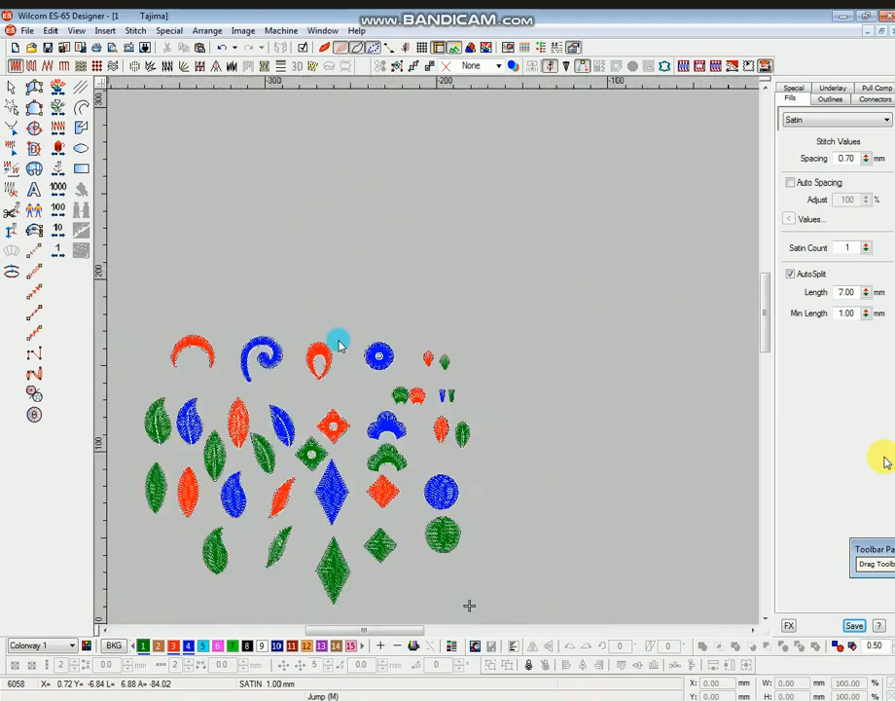
pyautogui.moveTo(290, 283); pyautogui.dragTo(432, 425)
pyautogui.moveTo(545, 246); pyautogui.dragTo(649, 485)
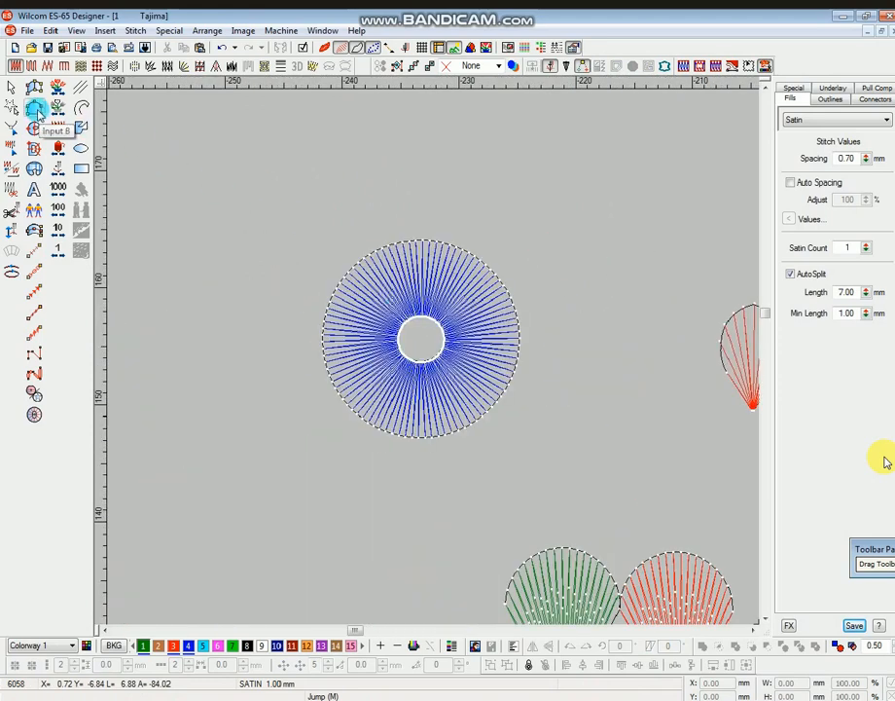
pyautogui.click(34, 109)
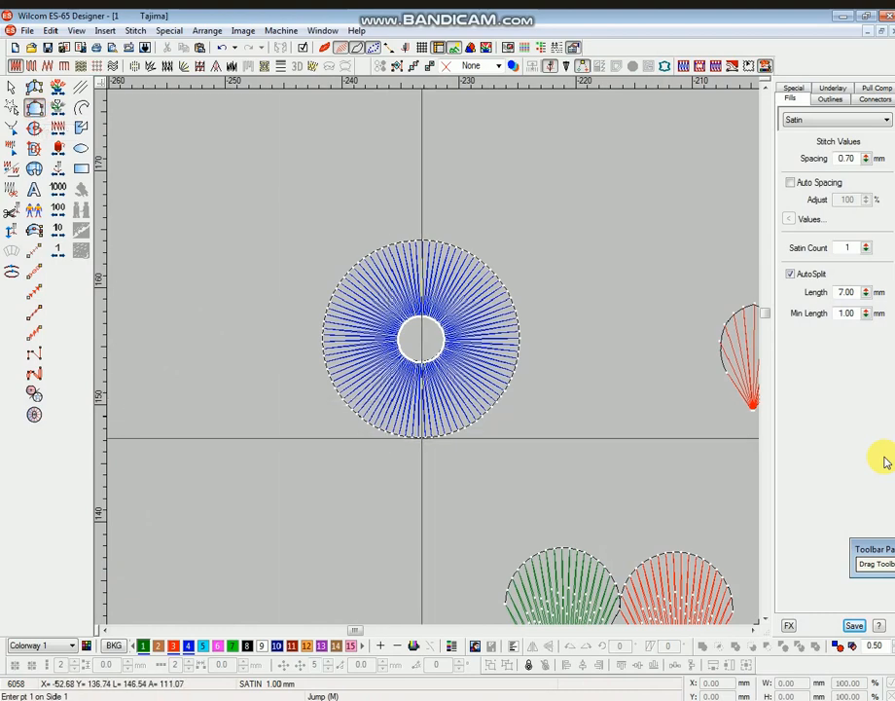
pyautogui.click(326, 368)
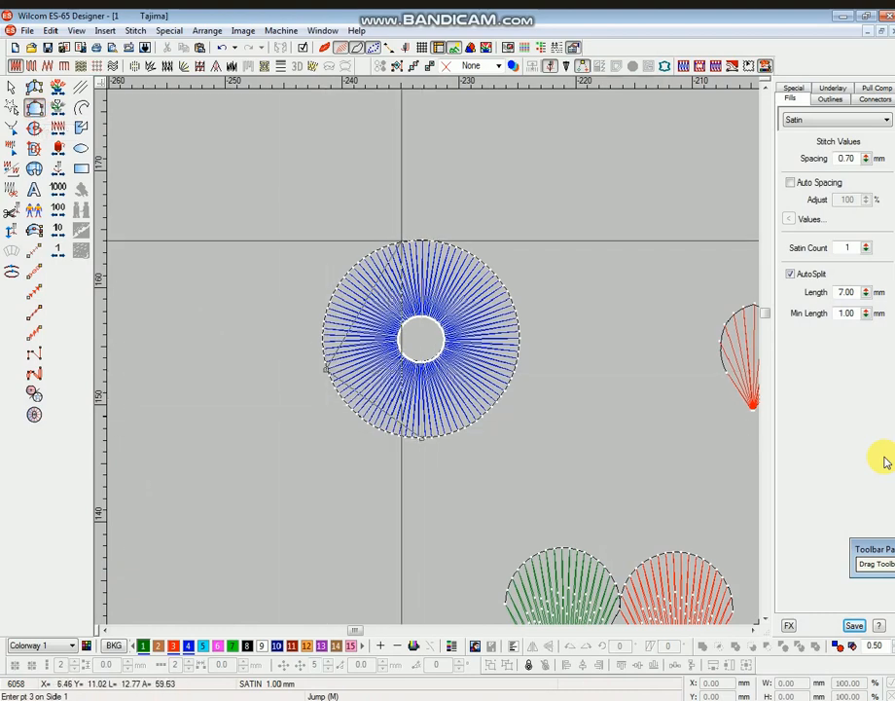
pyautogui.click(400, 243)
pyautogui.click(502, 282)
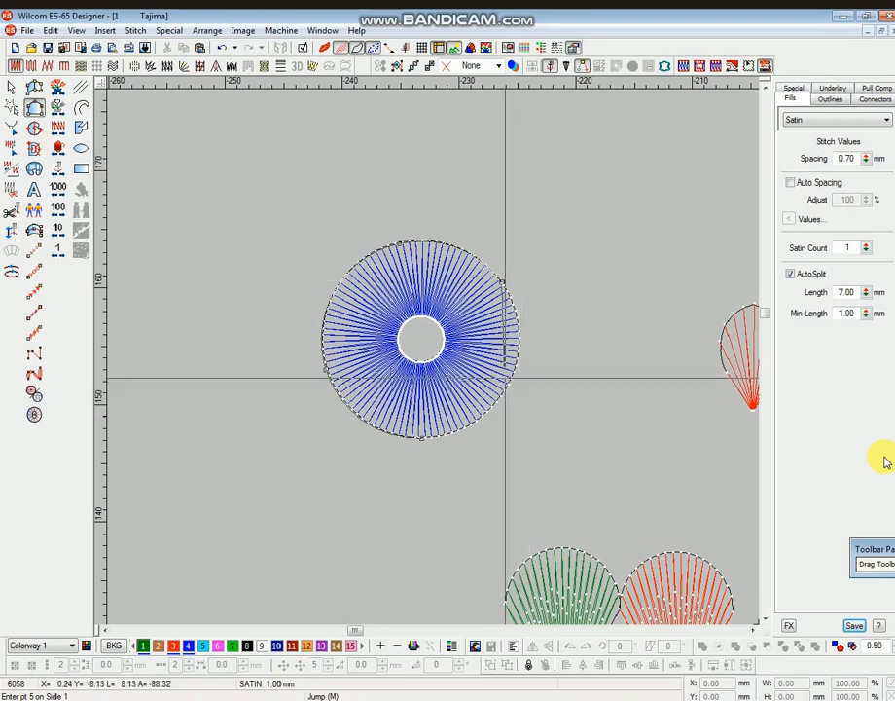
pyautogui.rightClick(509, 386)
pyautogui.rightClick(421, 438)
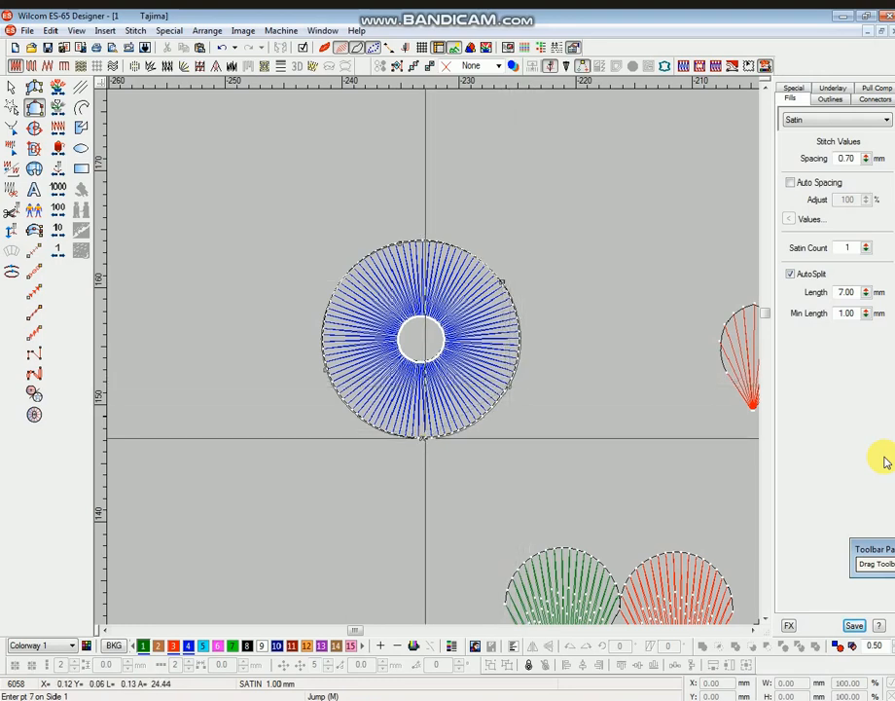
pyautogui.press('Return')
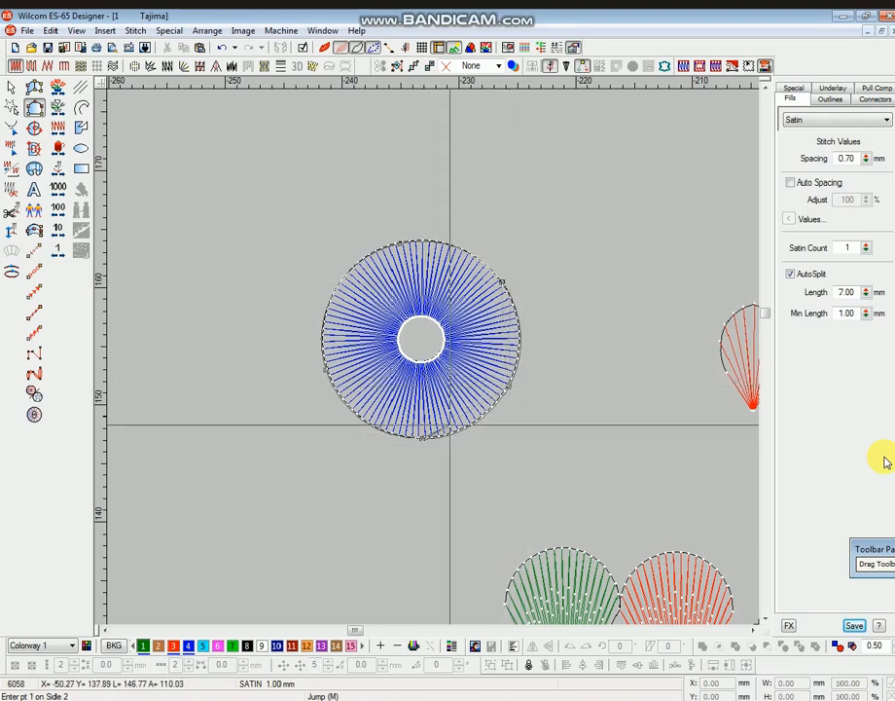
# Trace side 2 around the blue ring's inner hole and generate the satin stitches
pyautogui.click(419, 361)
pyautogui.rightClick(400, 335)
pyautogui.rightClick(424, 316)
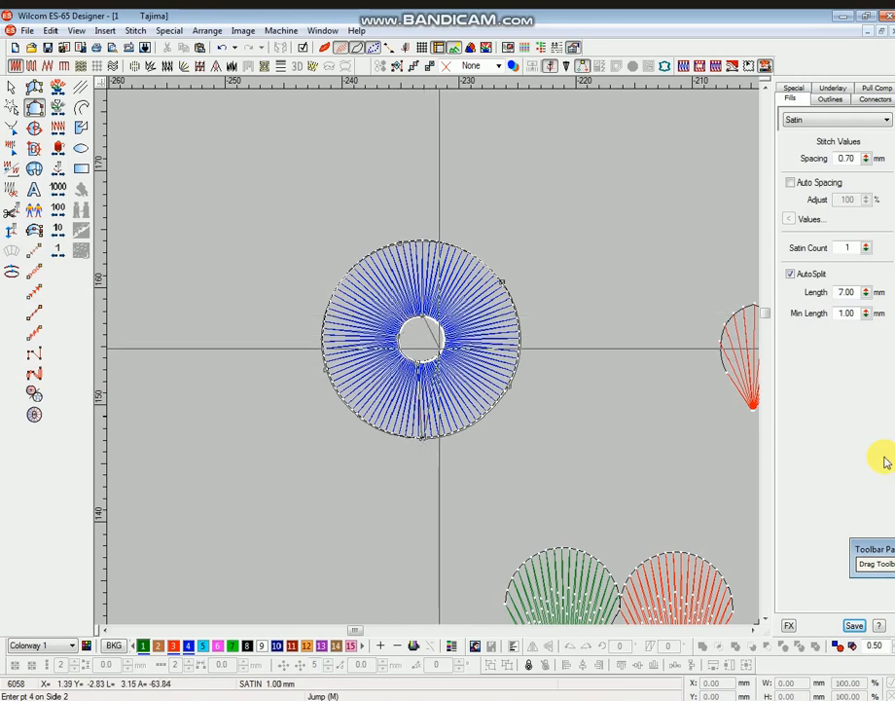
pyautogui.rightClick(444, 347)
pyautogui.press('Return')
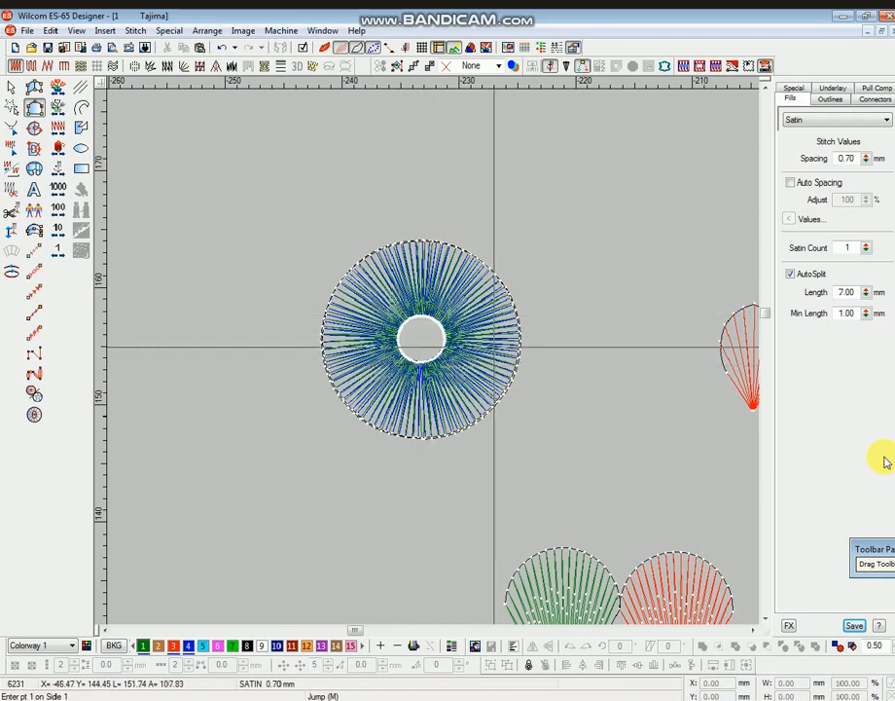
pyautogui.press('Escape')
# Move the new green ring about 16 mm left and 14 mm down from the blue ring and add a stitch angle in its upper right part
pyautogui.moveTo(473, 321); pyautogui.dragTo(239, 393)
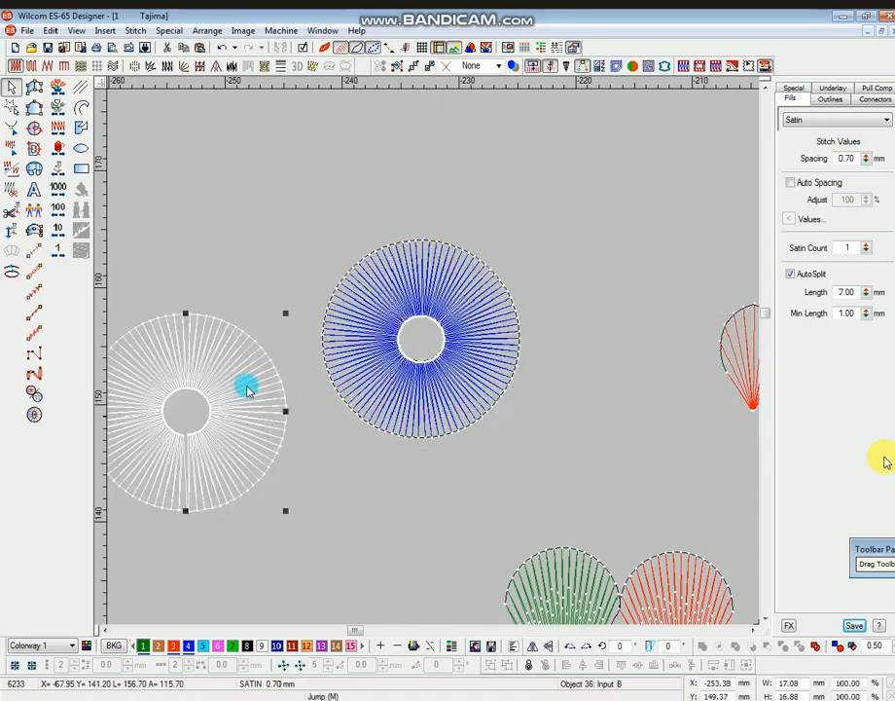
pyautogui.hotkey('shift', 'z')
pyautogui.press('b')
pyautogui.moveTo(277, 281); pyautogui.dragTo(374, 529)
pyautogui.moveTo(356, 383); pyautogui.dragTo(411, 480)
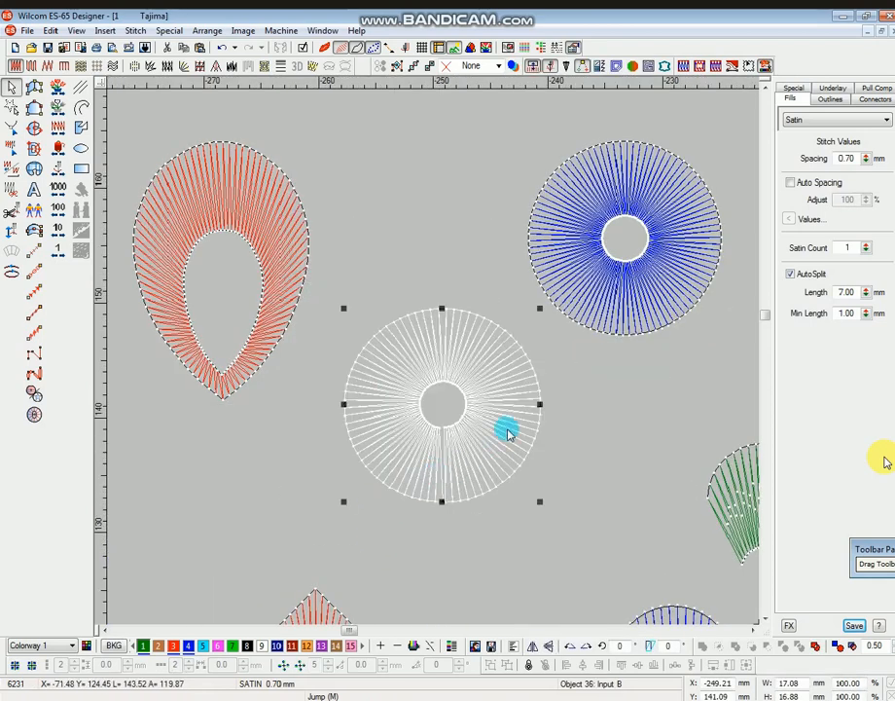
pyautogui.press('h')
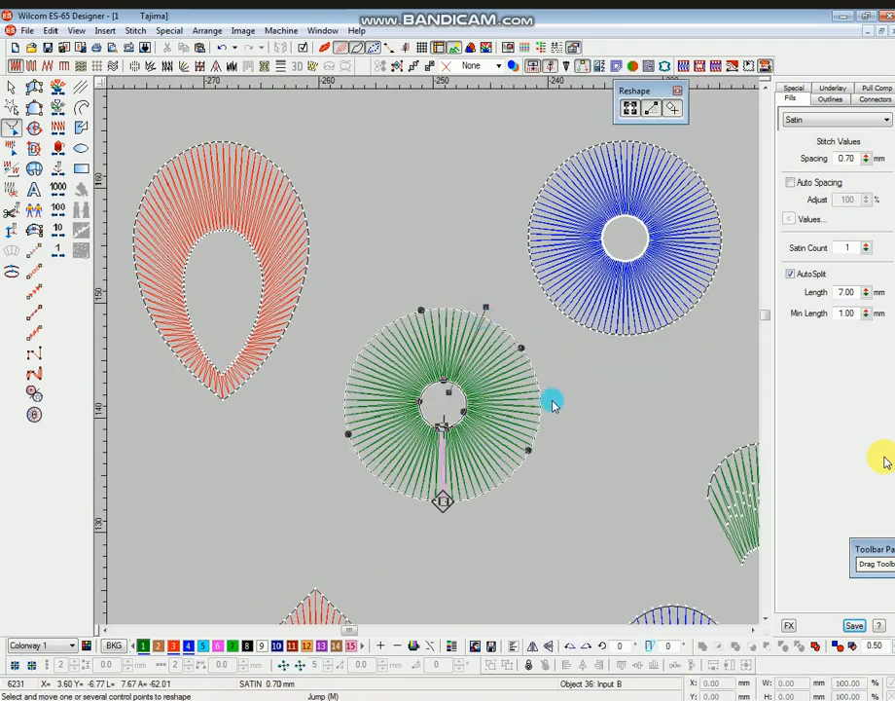
pyautogui.press('Escape')
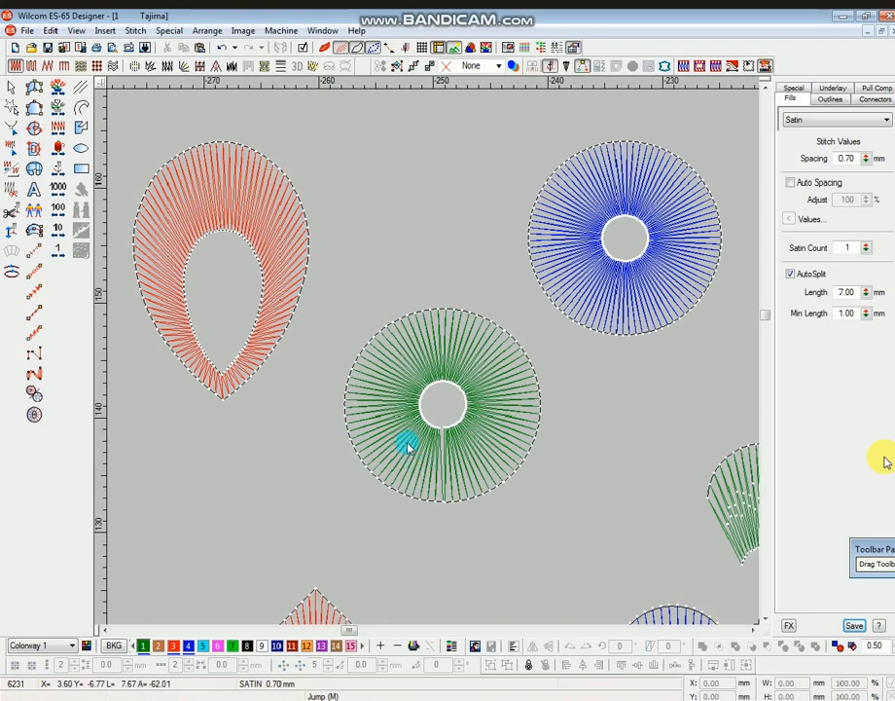
# Start an Input B column on the open red teardrop, tracing side 1 around its outer edge from the bottom tip
pyautogui.hotkey('shift', 'z')
pyautogui.press('z')
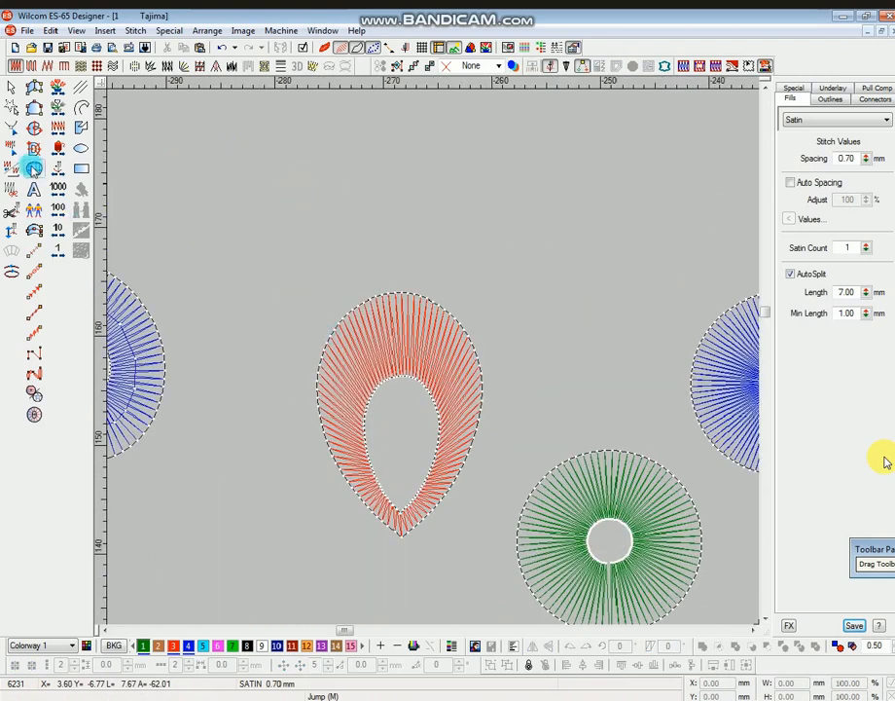
pyautogui.click(35, 108)
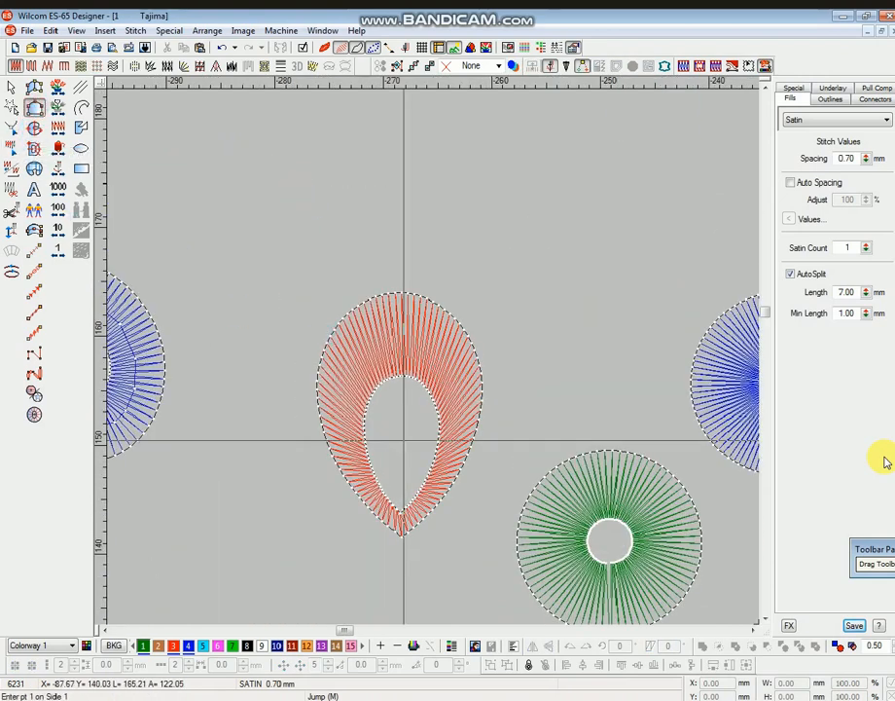
pyautogui.scroll(-2, 410, 522)
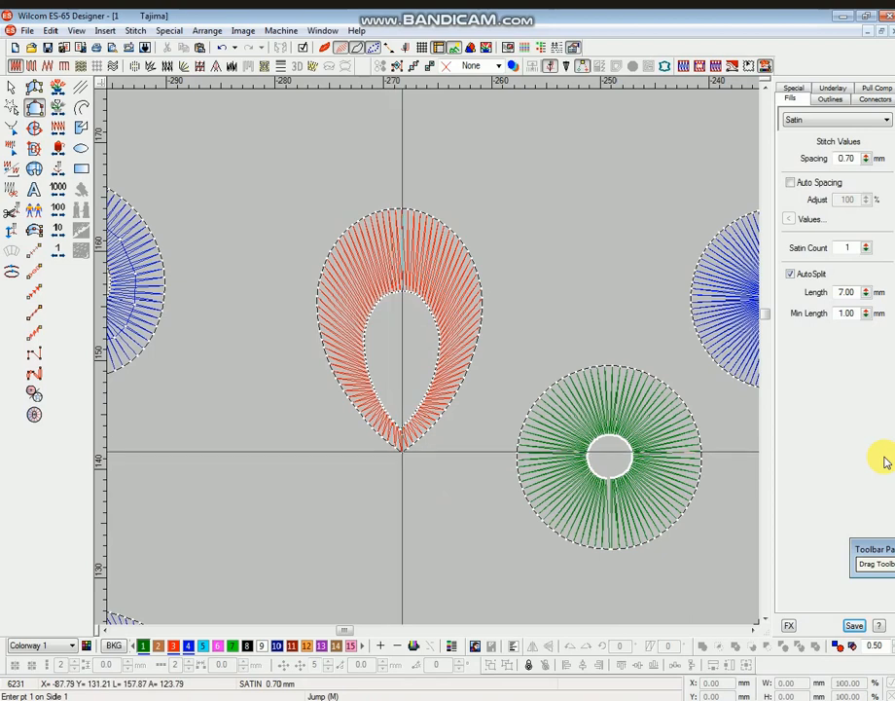
pyautogui.click(400, 452)
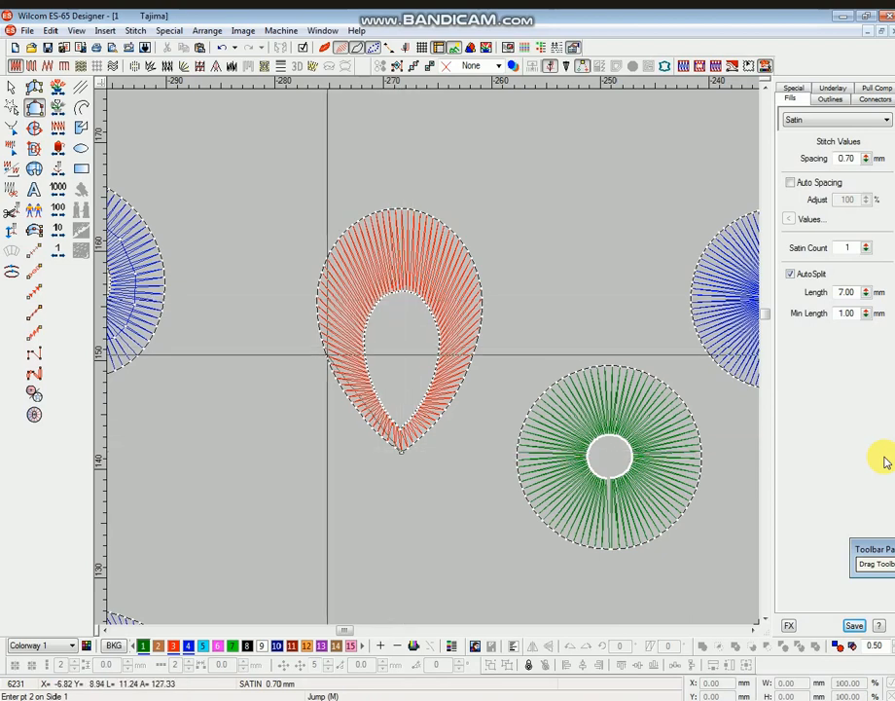
pyautogui.click(326, 272)
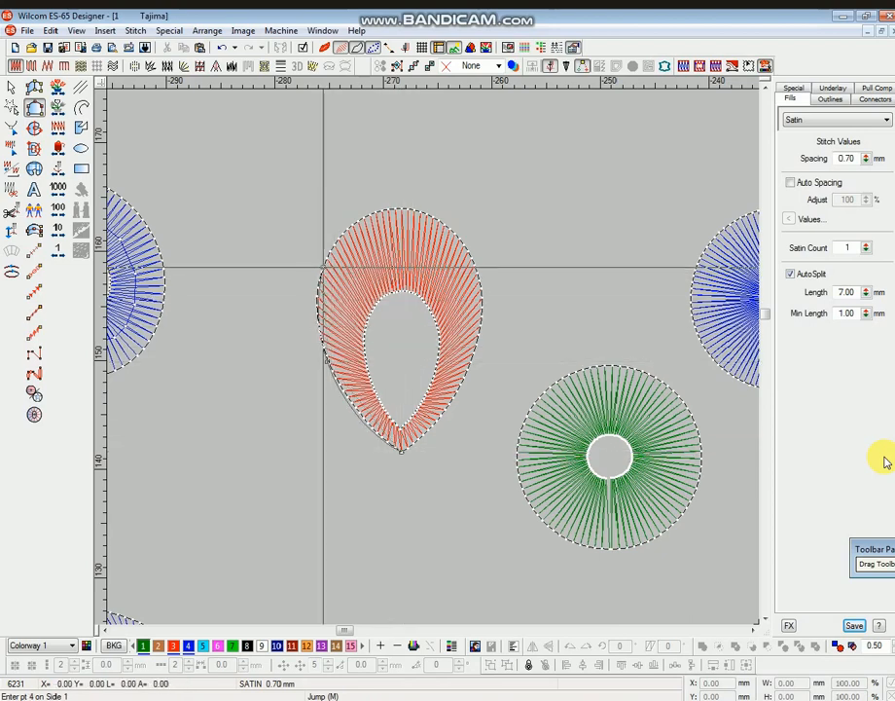
pyautogui.click(386, 211)
pyautogui.click(462, 239)
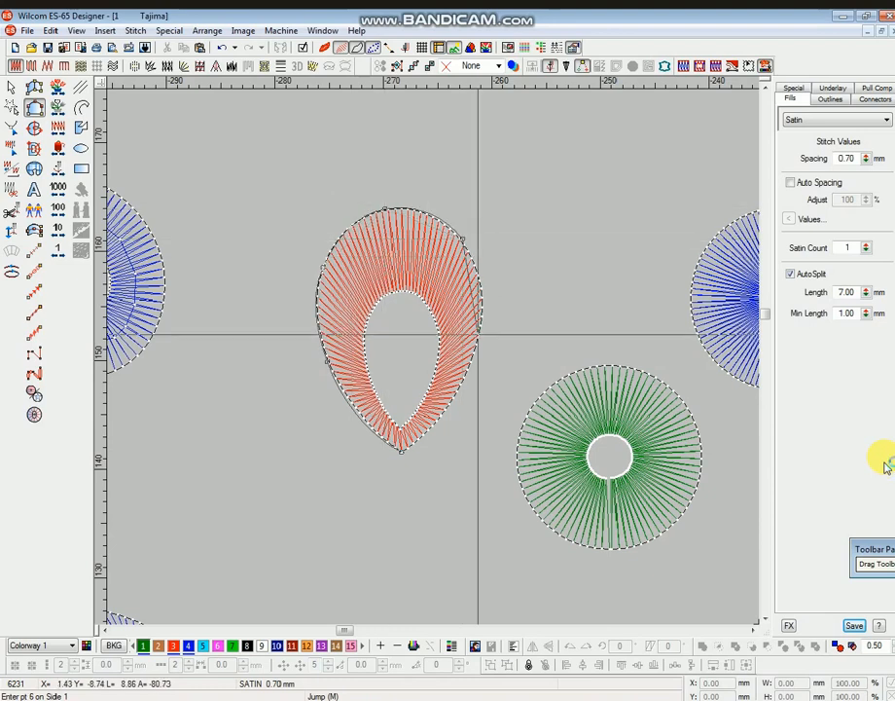
pyautogui.click(476, 341)
pyautogui.click(446, 412)
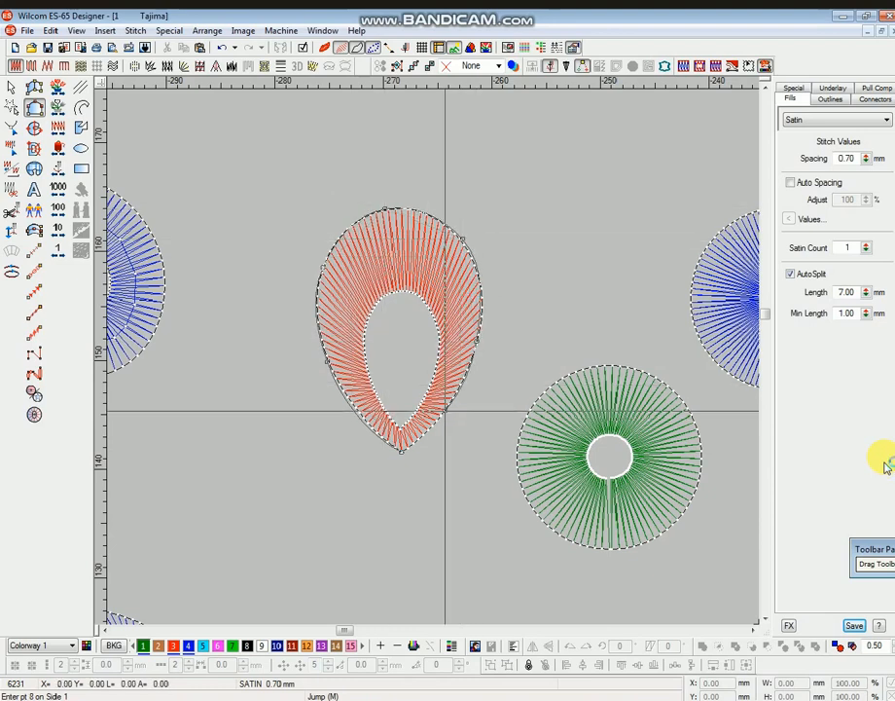
pyautogui.click(402, 450)
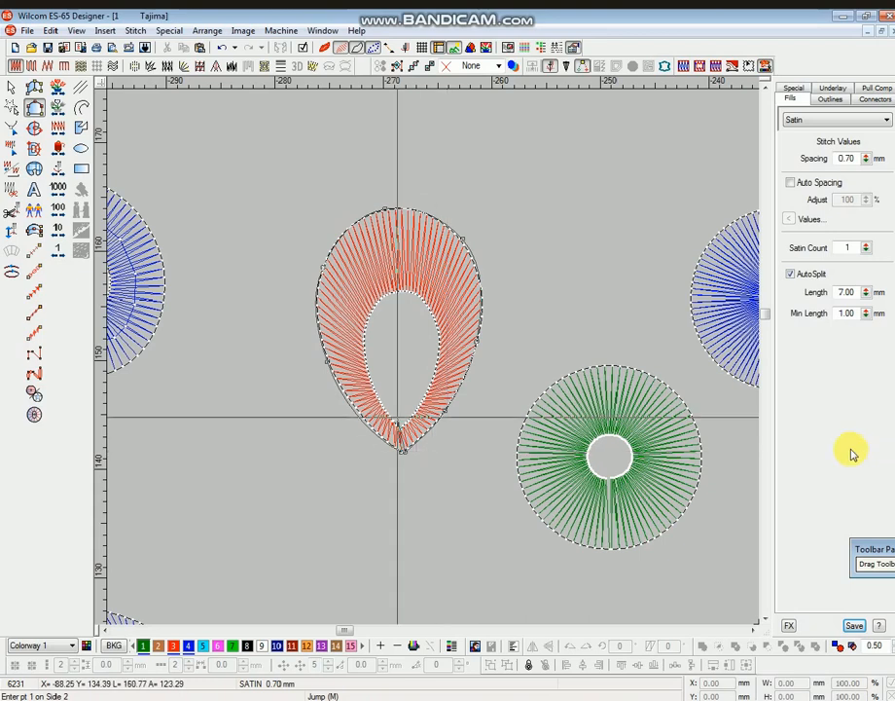
# Trace side 2 around the red teardrop's inner opening and generate the satin stitches
pyautogui.click(366, 358)
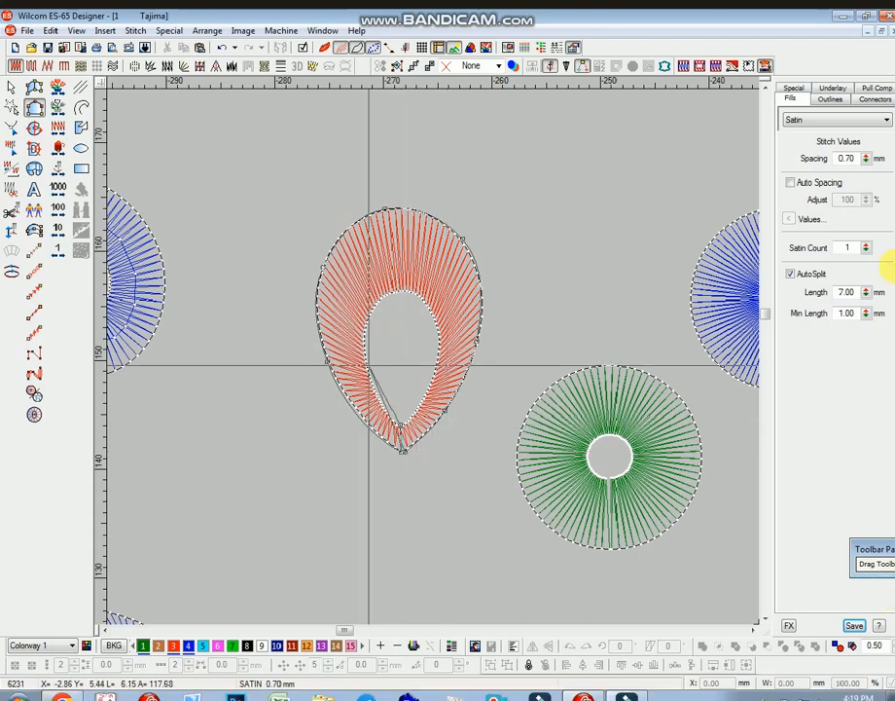
pyautogui.click(412, 292)
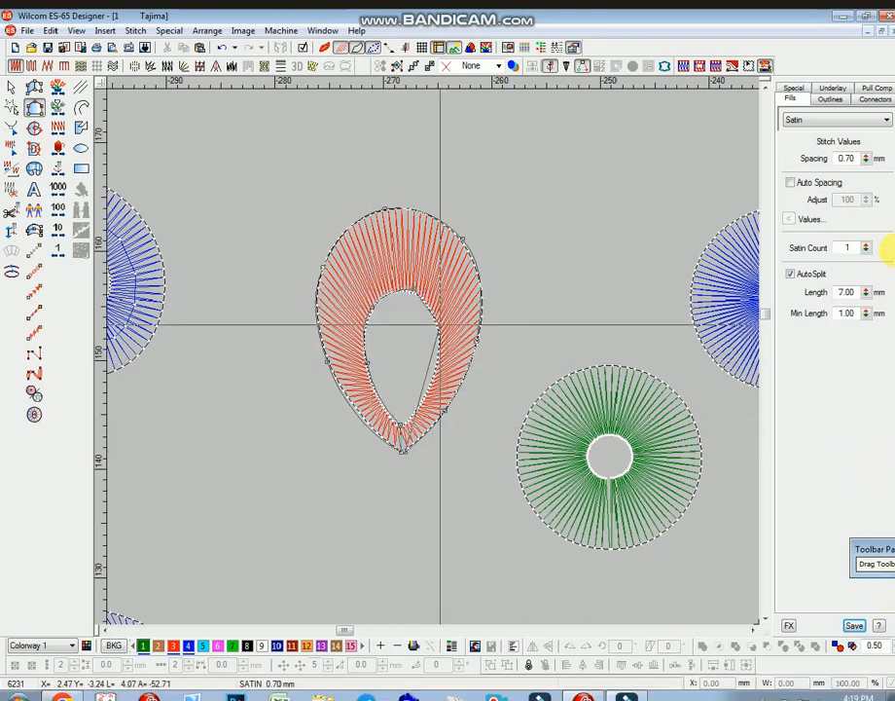
pyautogui.click(440, 346)
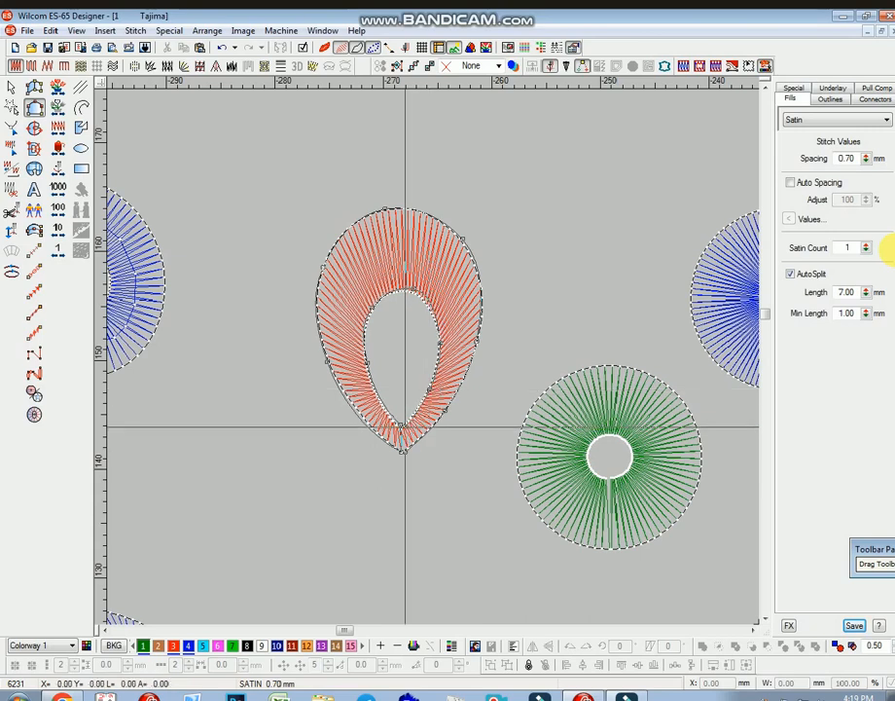
pyautogui.press('Return')
pyautogui.press('Escape')
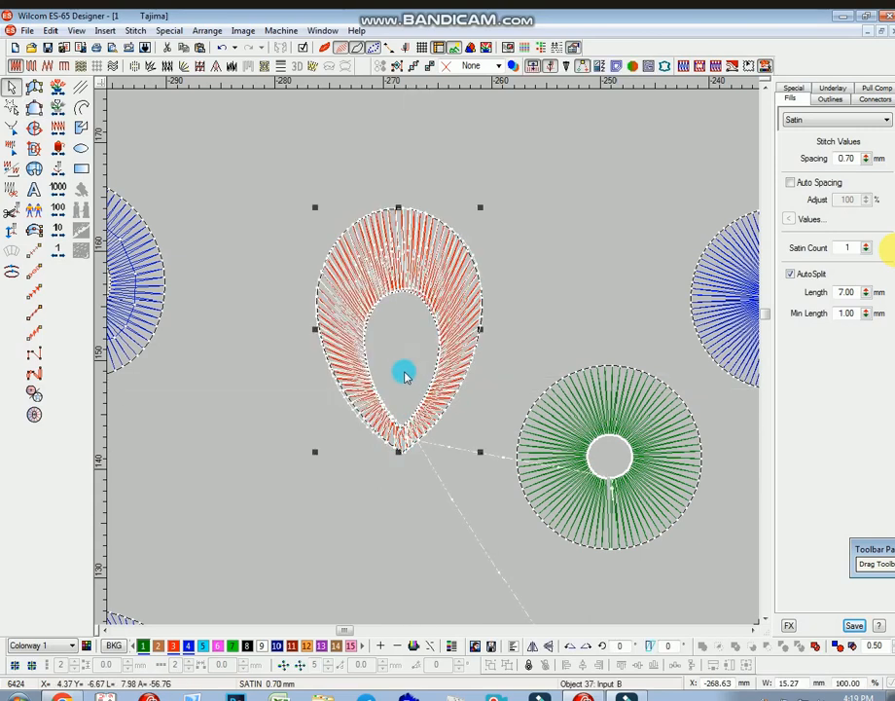
# Move the new green teardrop about 13 mm right and 19 mm up from the red one and add four stitch angles around it
pyautogui.scroll(1, 405, 377)
pyautogui.moveTo(404, 423)
pyautogui.mouseDown()
pyautogui.moveTo(542, 190)
pyautogui.moveTo(544, 218)
pyautogui.mouseUp()
pyautogui.scroll(1, 541, 243)
pyautogui.press('h')
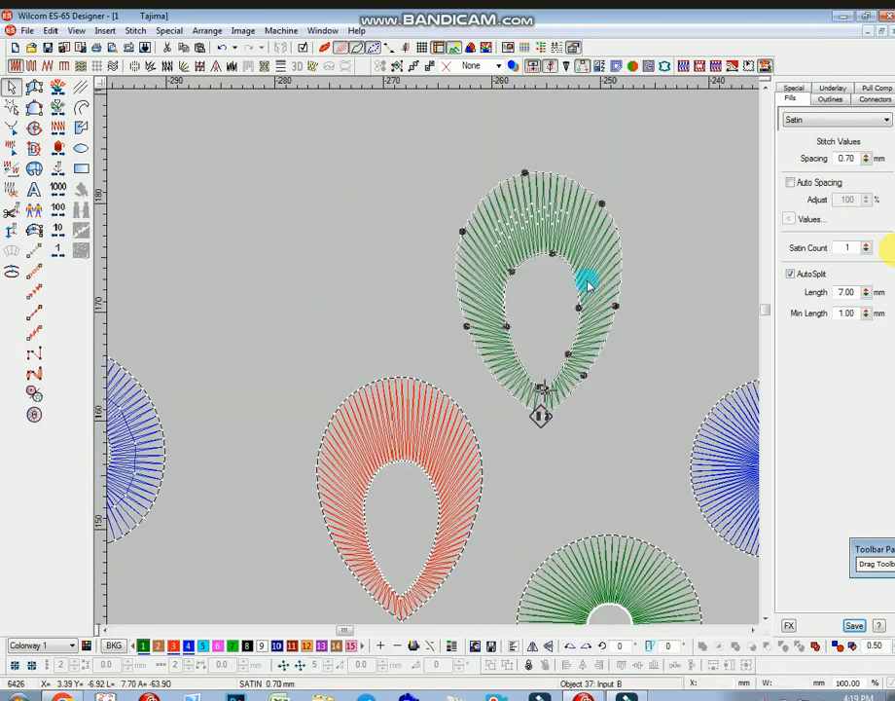
pyautogui.keyDown('ctrl'); pyautogui.click(575, 175); pyautogui.keyUp('ctrl')
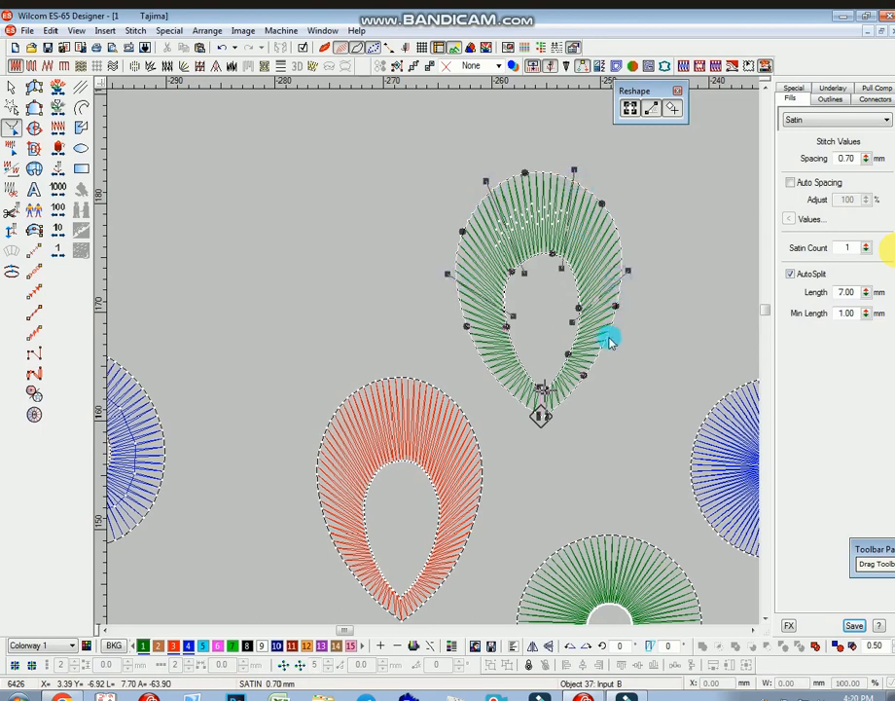
pyautogui.press('Return')
pyautogui.press('Escape')
# Start an Input B column on the blue spiral, tracing side 1 along its outer edge from the tail to the curled end
pyautogui.scroll(2, 595, 339)
pyautogui.hotkey('shift', 'z')
pyautogui.scroll(-1, 414, 368)
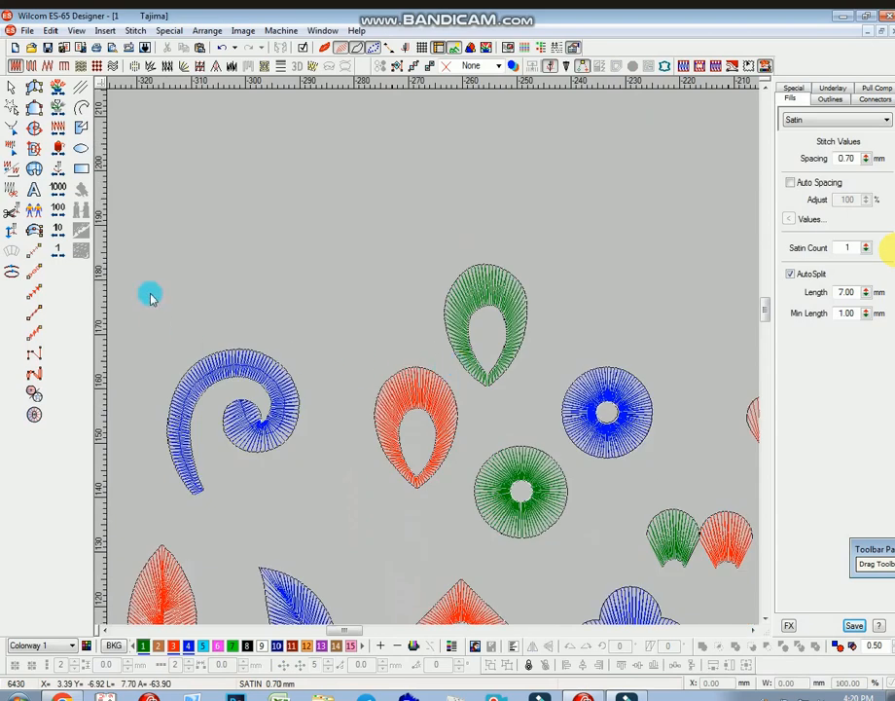
pyautogui.click(248, 413)
pyautogui.press('z')
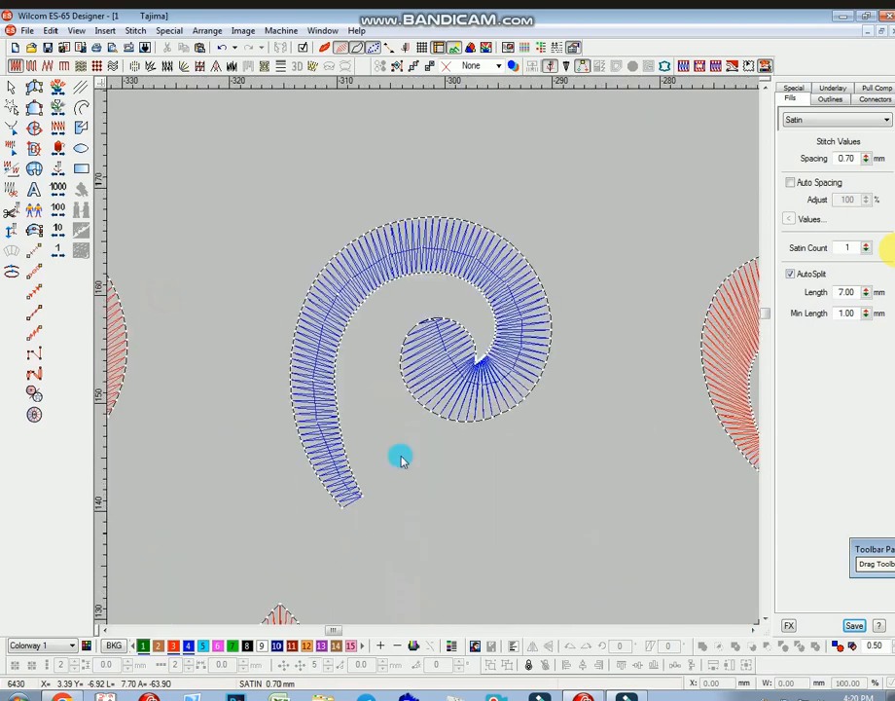
pyautogui.click(34, 108)
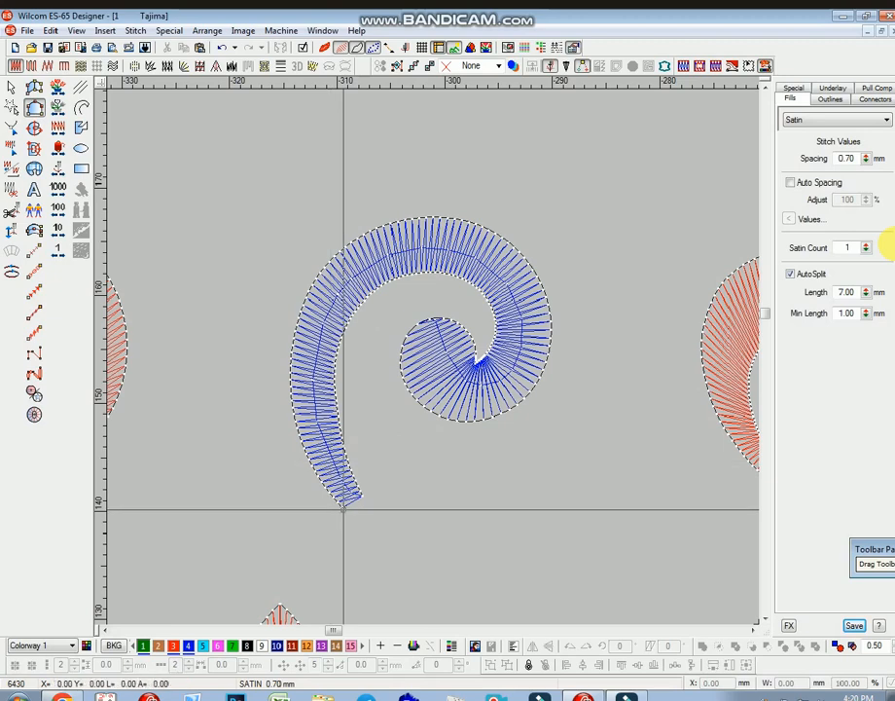
pyautogui.rightClick(292, 412)
pyautogui.rightClick(334, 255)
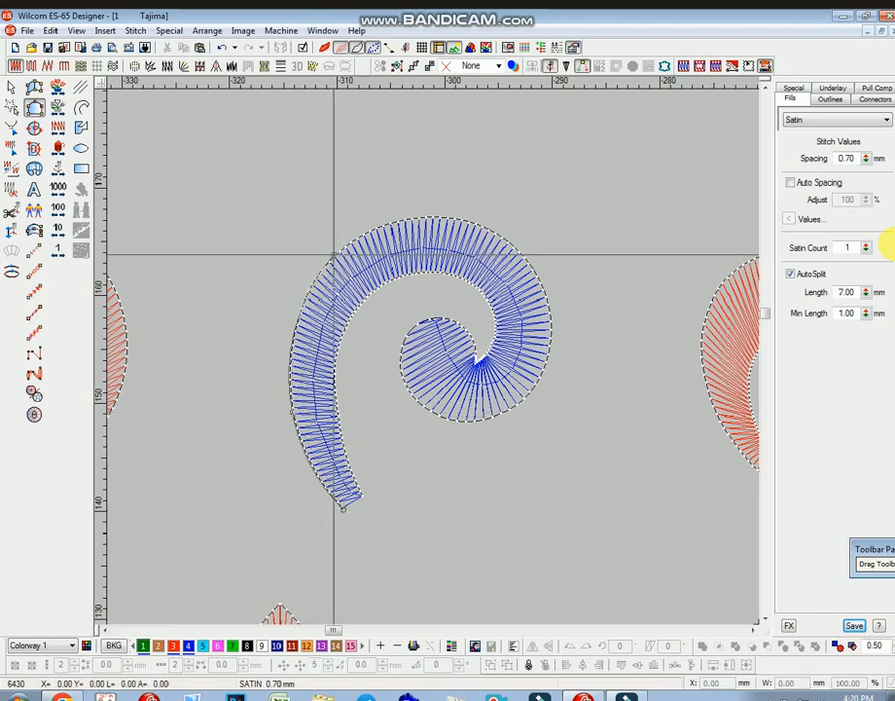
pyautogui.rightClick(484, 225)
pyautogui.rightClick(549, 301)
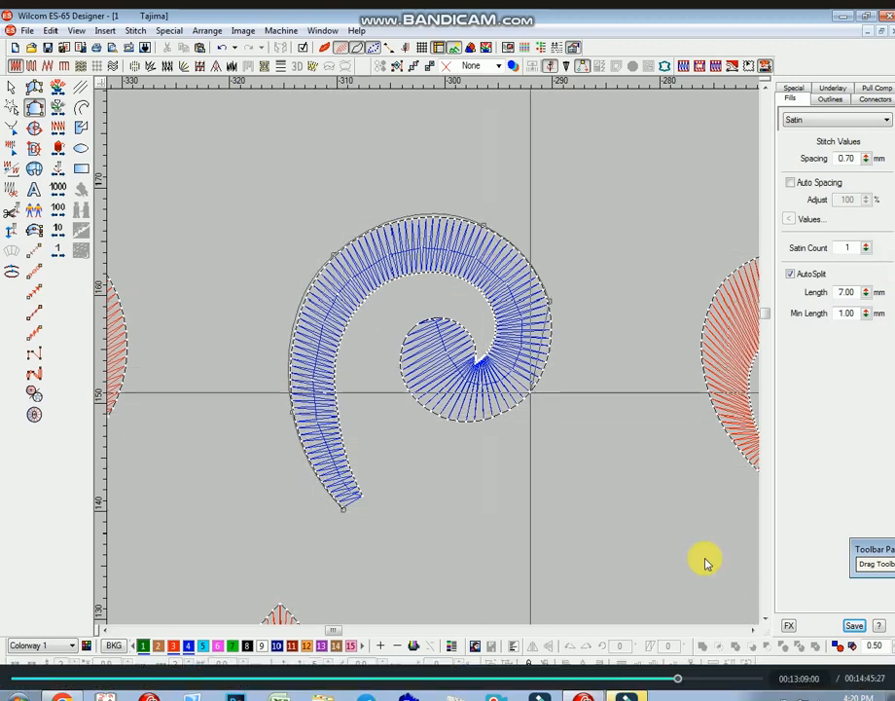
pyautogui.rightClick(420, 323)
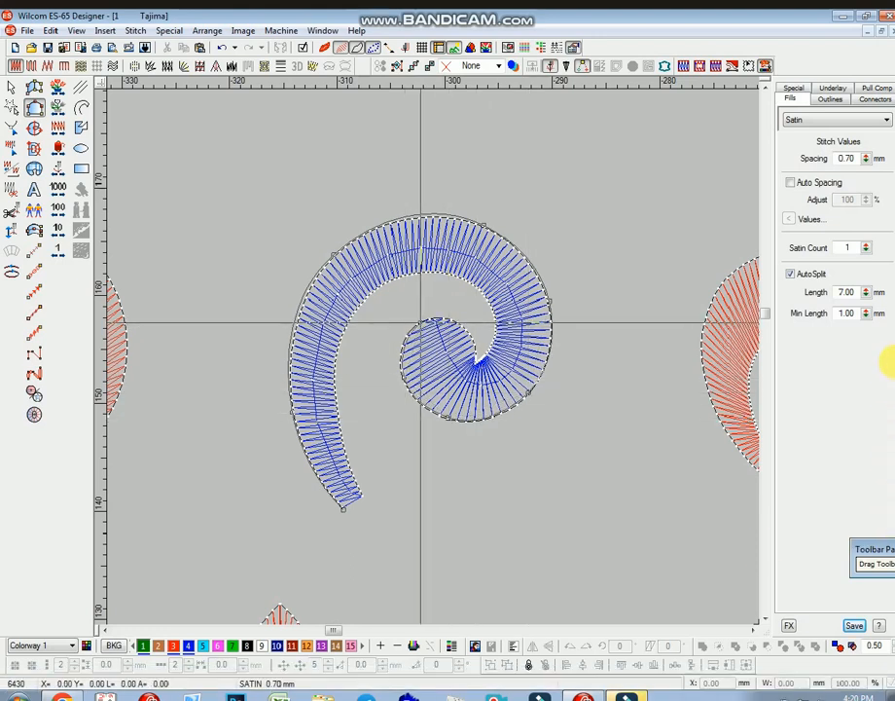
# Trace the blue spiral's inner edge as side 2, and add stitch angles around the curve of the new green spiral above it
pyautogui.click(361, 498)
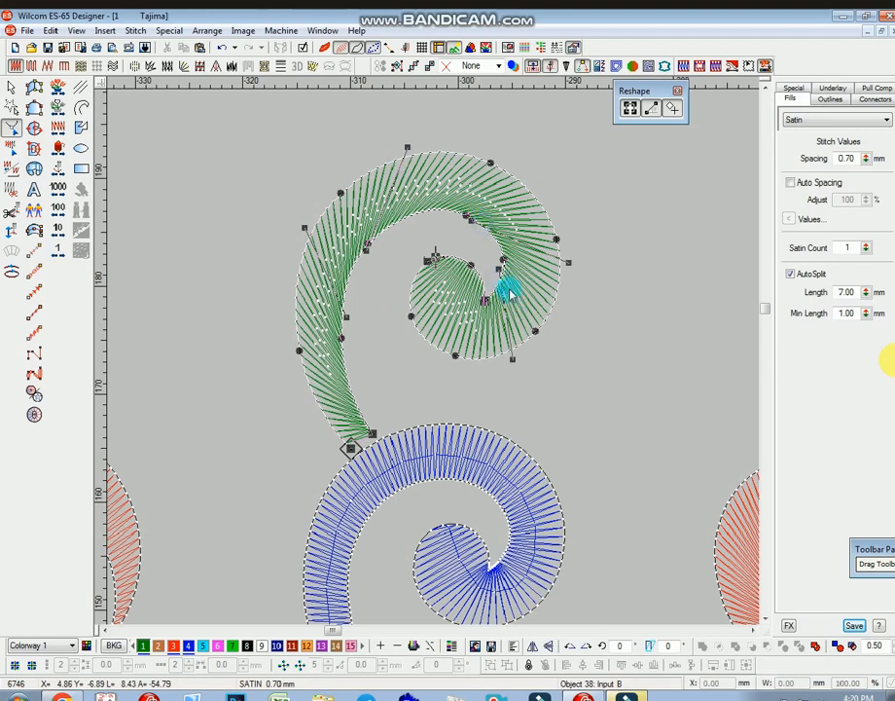
pyautogui.moveTo(507, 289); pyautogui.dragTo(473, 283)
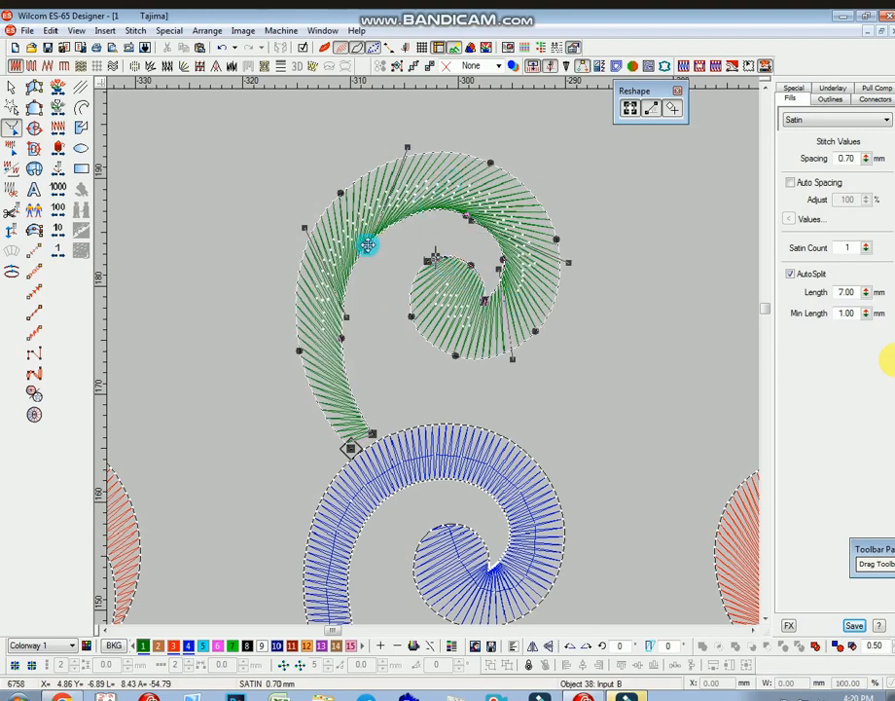
pyautogui.moveTo(390, 226); pyautogui.dragTo(416, 236)
pyautogui.moveTo(493, 236)
pyautogui.mouseDown()
pyautogui.moveTo(476, 225)
pyautogui.moveTo(505, 249)
pyautogui.moveTo(489, 223)
pyautogui.mouseUp()
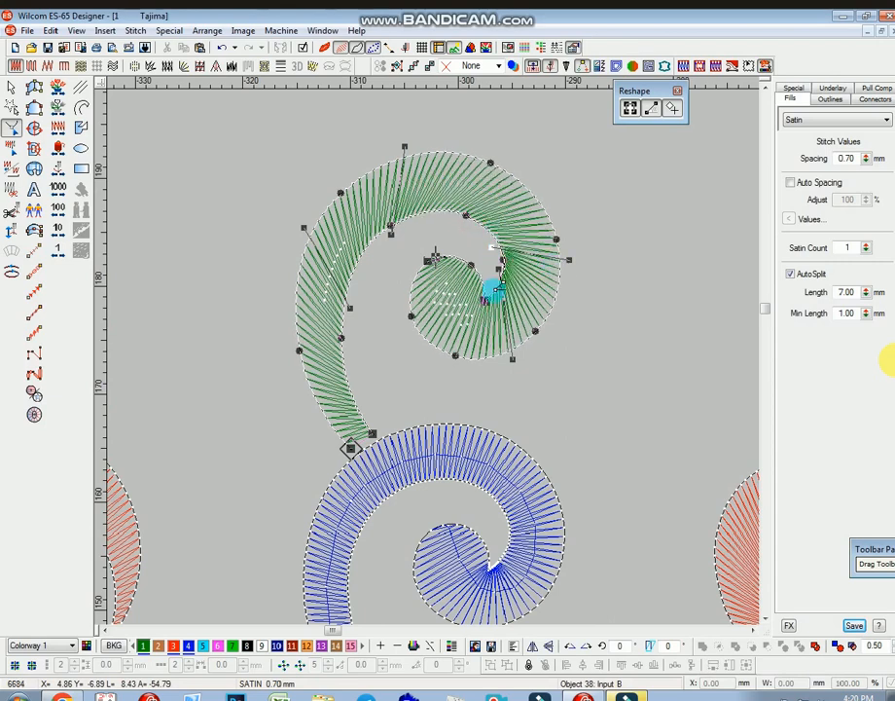
pyautogui.press('Escape')
pyautogui.scroll(-3, 355, 345)
pyautogui.press('t')
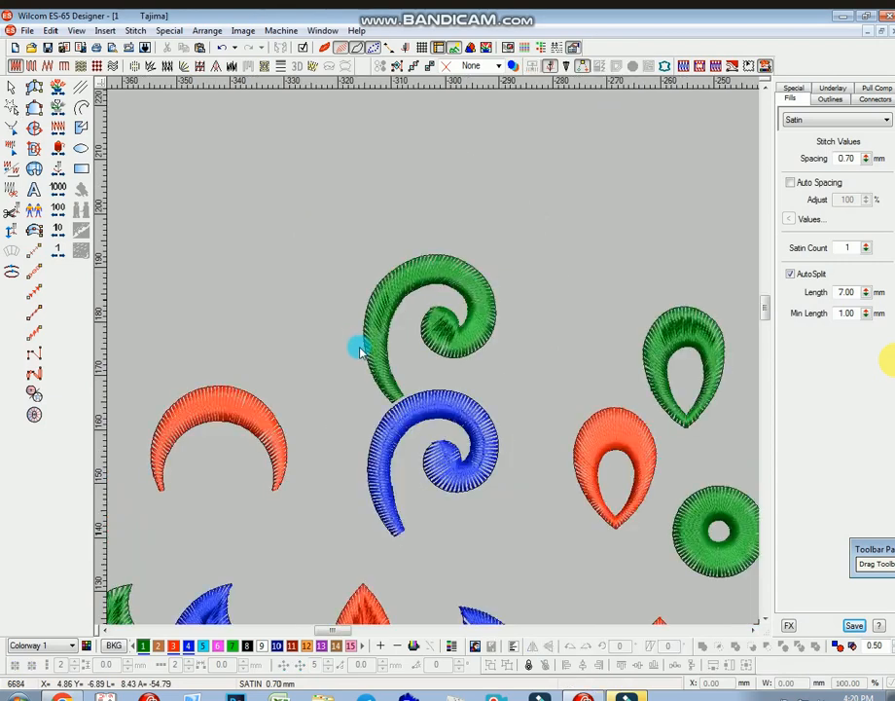
# Digitize an Input B column over the red crescent, tracing side 1 along its inner edge and side 2 along its outer edge
pyautogui.scroll(3, 196, 420)
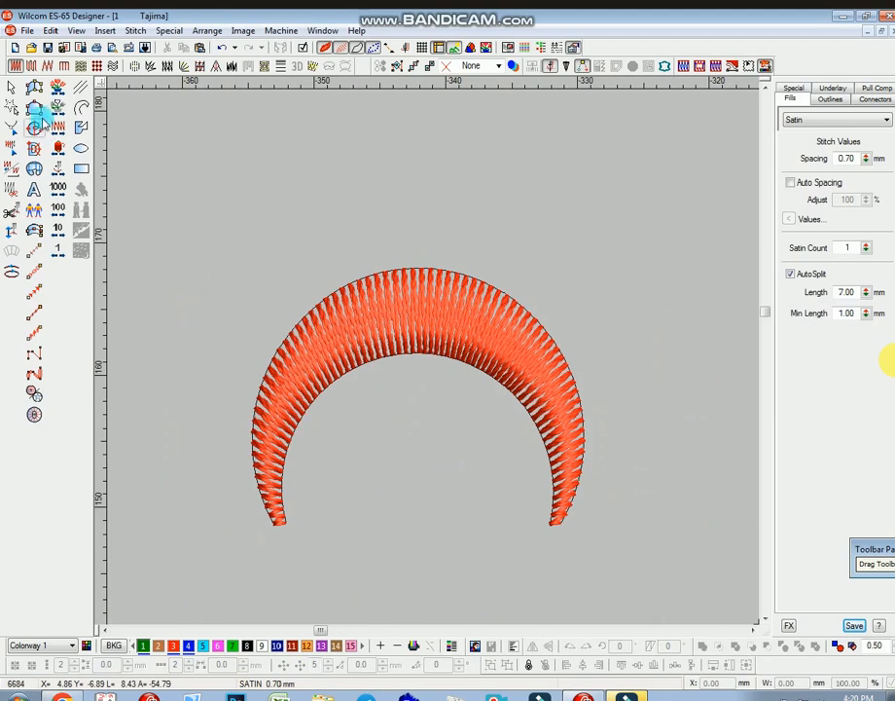
pyautogui.click(34, 109)
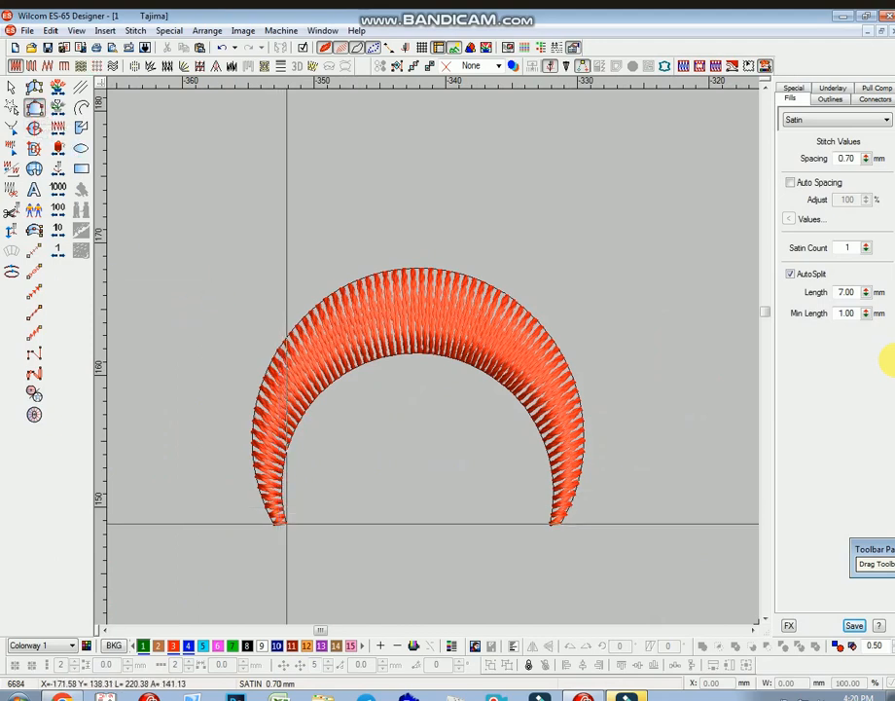
pyautogui.click(284, 522)
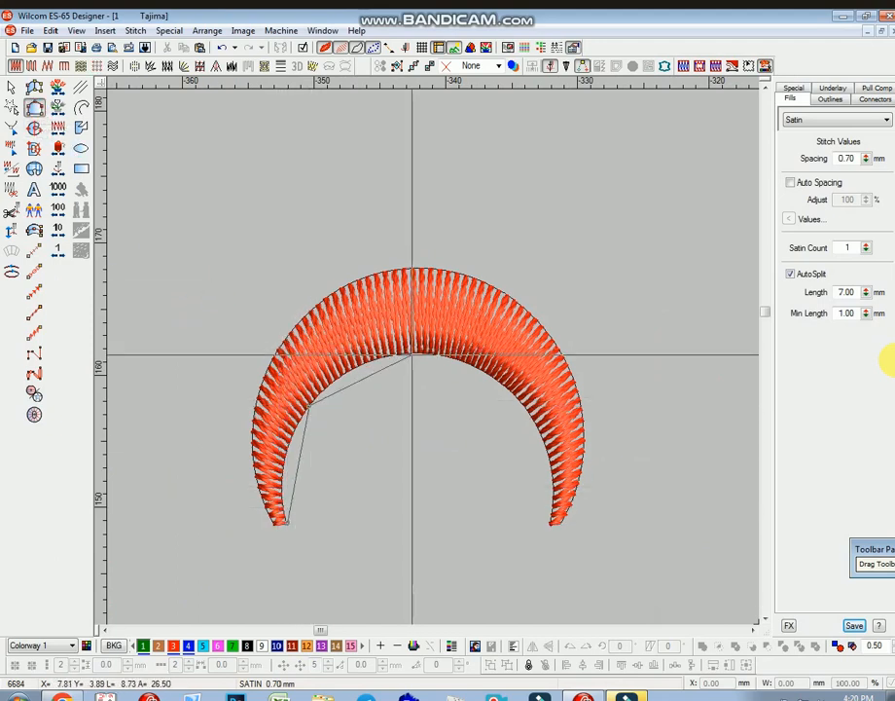
pyautogui.click(415, 351)
pyautogui.click(517, 395)
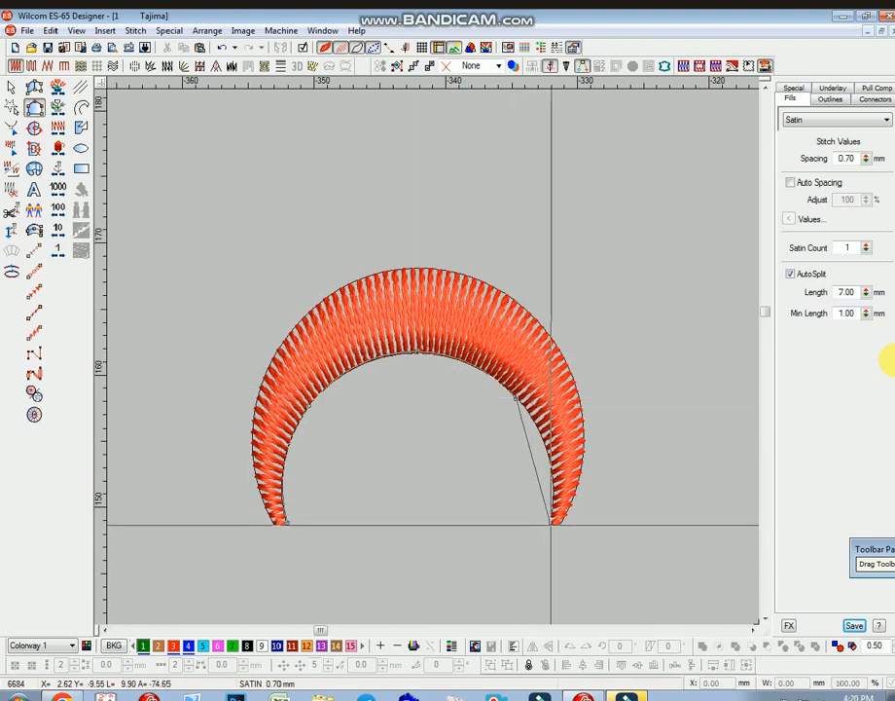
pyautogui.click(552, 523)
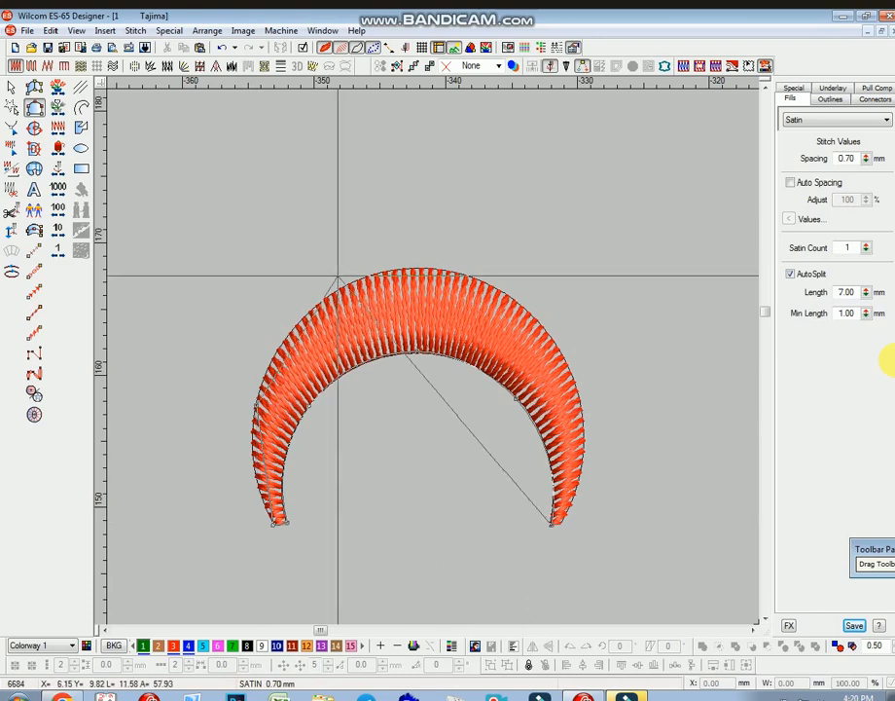
pyautogui.press('Return')
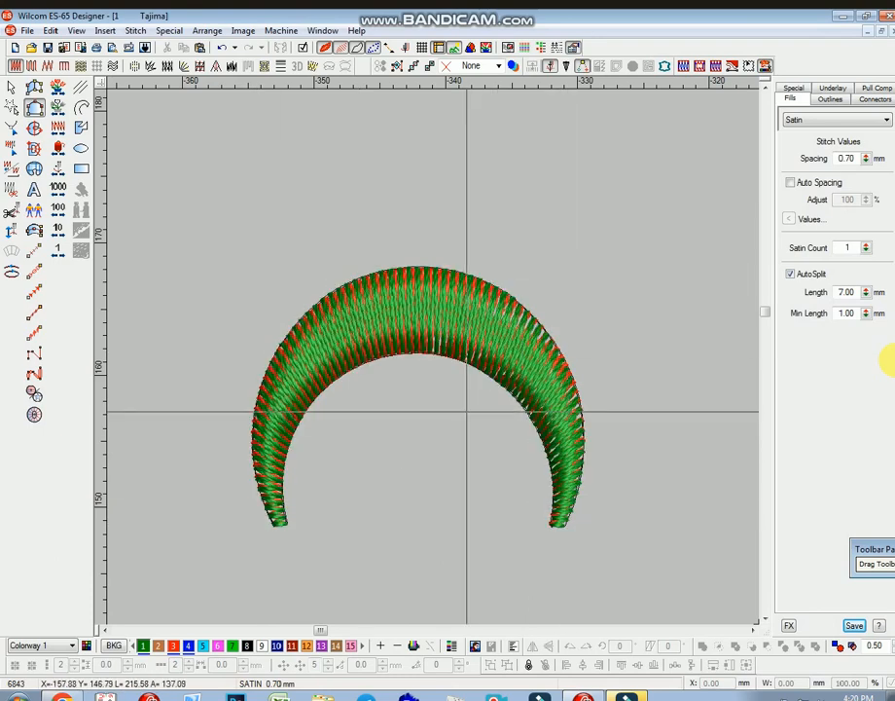
# Move the new green crescent about 25 mm above the red one and add stitch angles across its top and sides
pyautogui.press('Escape')
pyautogui.click(432, 425)
pyautogui.scroll(-3, 444, 405)
pyautogui.scroll(1, 462, 394)
pyautogui.press('h')
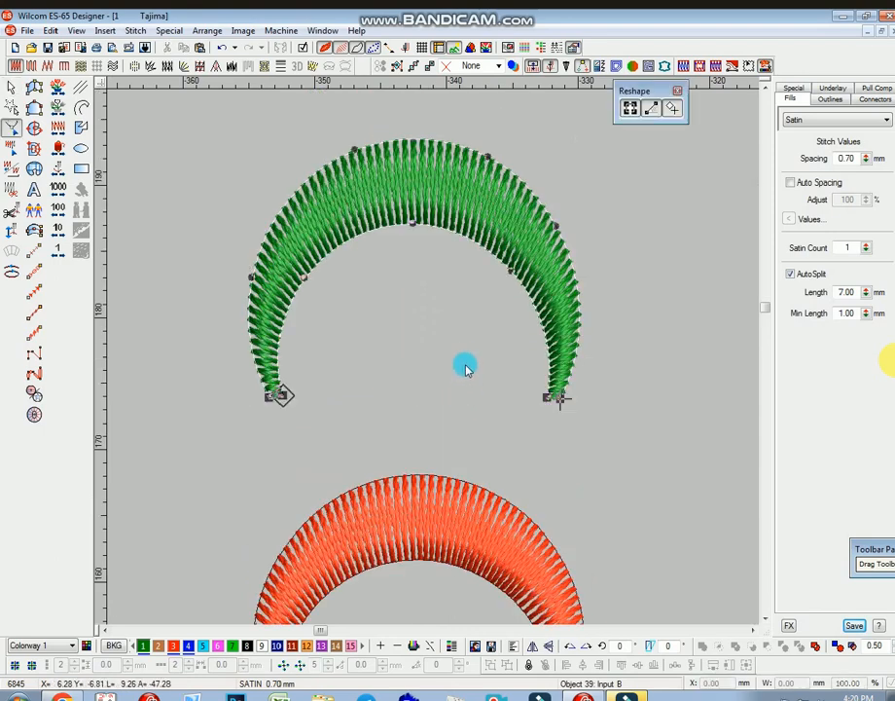
pyautogui.press('t')
pyautogui.click(432, 146)
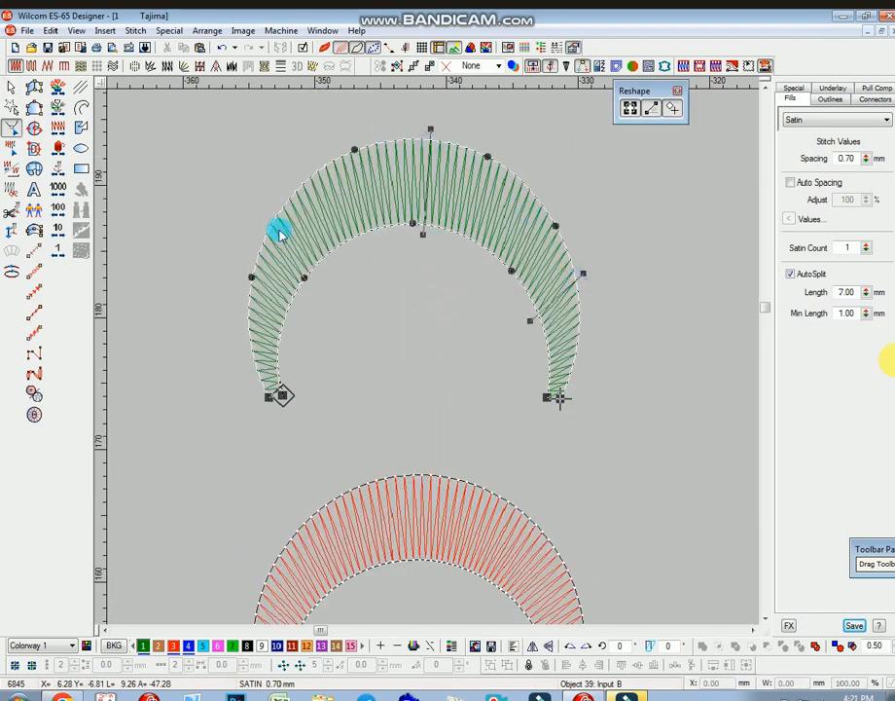
pyautogui.press('Return')
pyautogui.press('Escape')
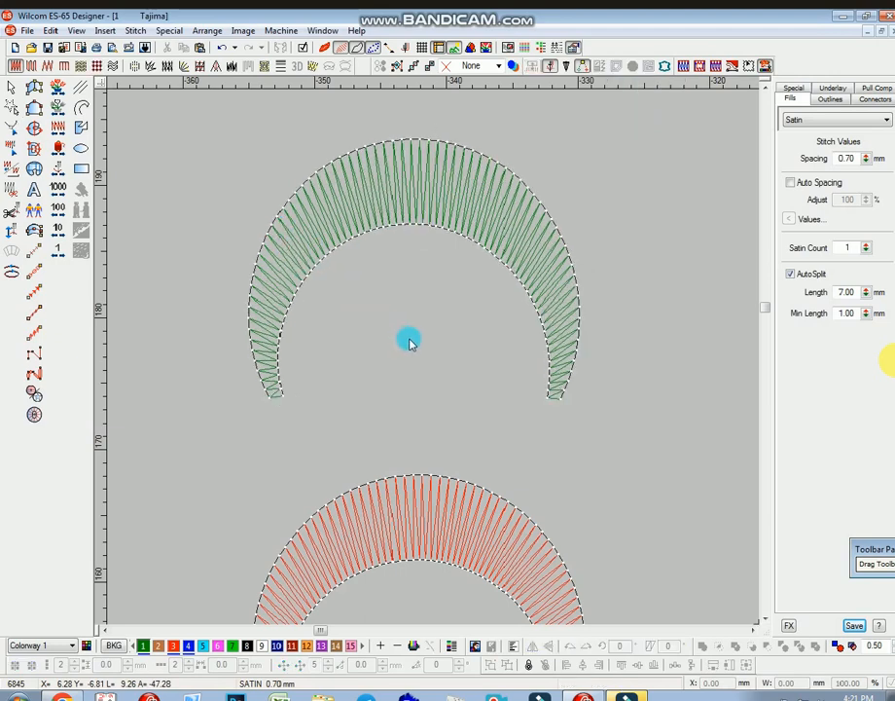
# Show the whole design in TrueView to review all the digitized shapes together
pyautogui.hotkey('shift', 'z')
pyautogui.press('0')
pyautogui.press('t')
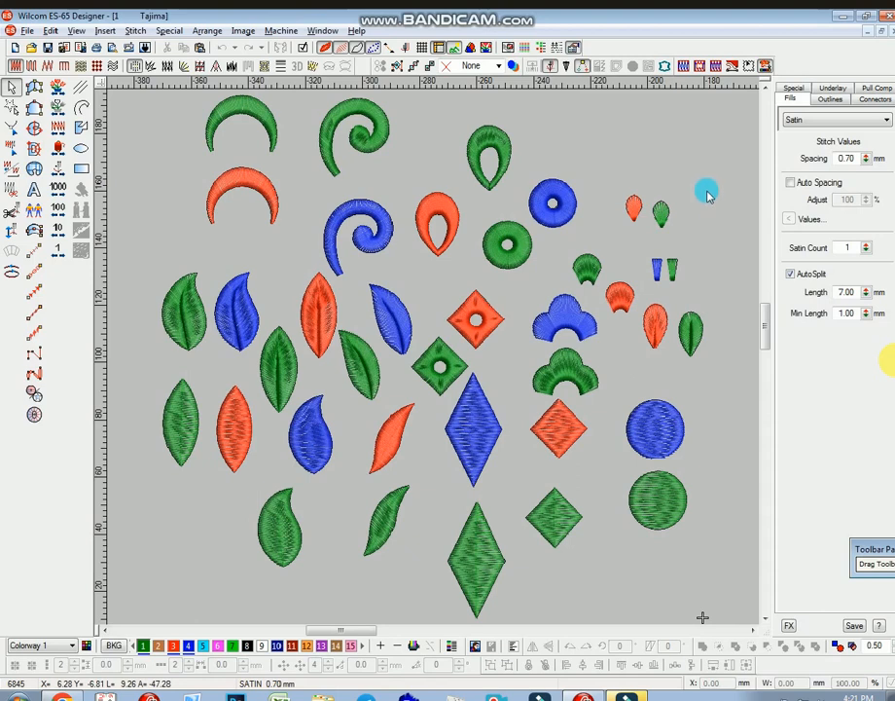
# Switch to design 3 to examine its embroidery motifs, and return to design 1
pyautogui.click(868, 33)
pyautogui.click(172, 630)
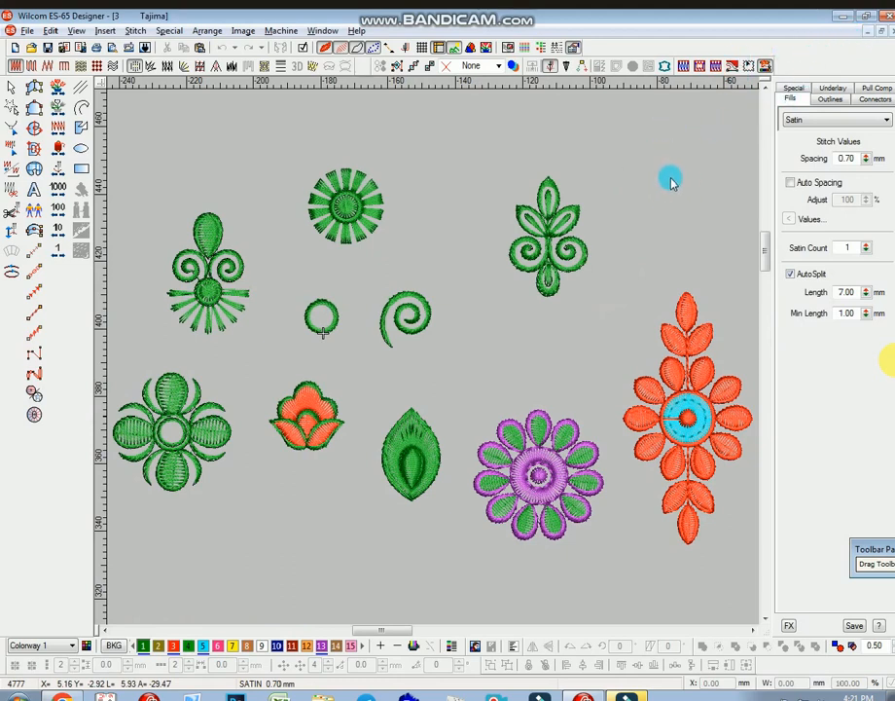
pyautogui.click(867, 29)
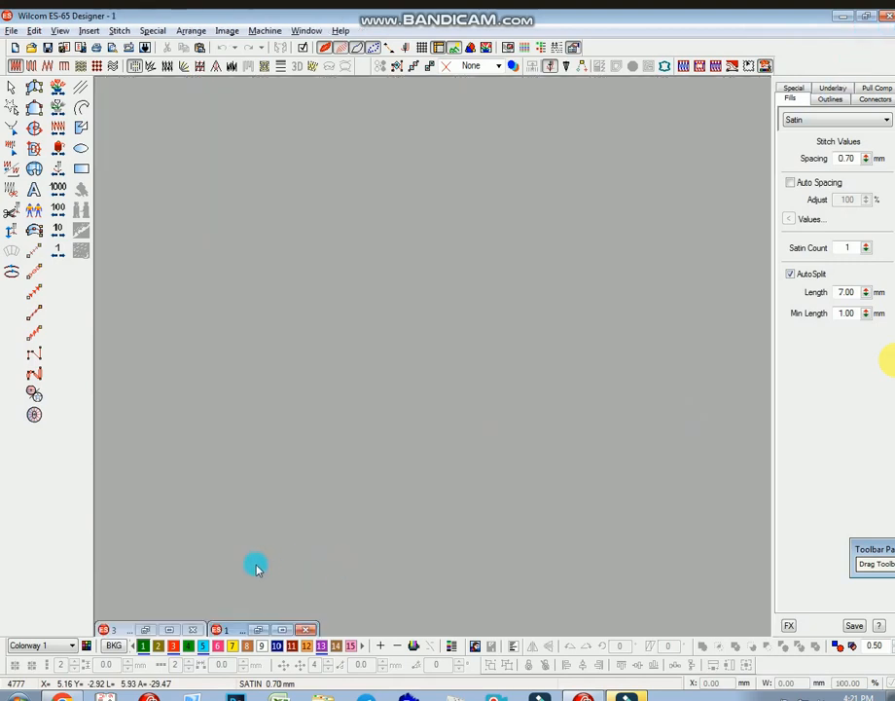
pyautogui.click(283, 630)
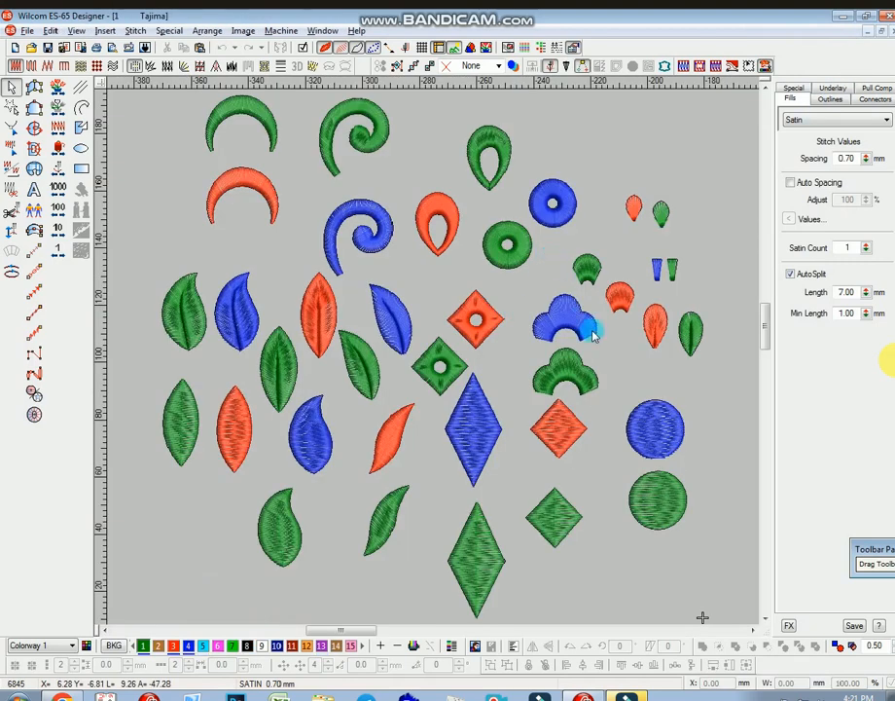